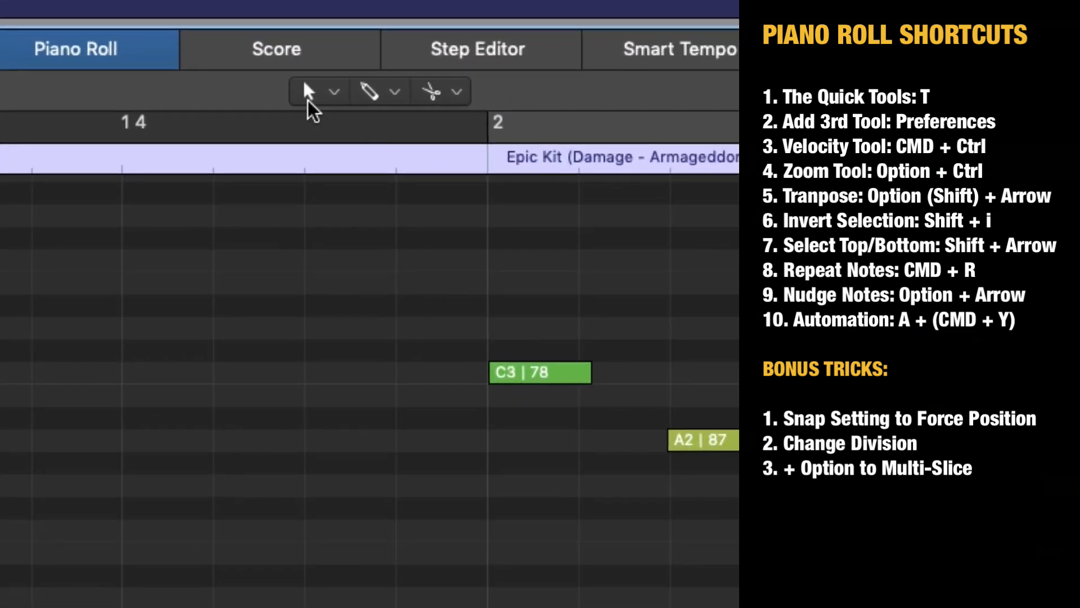
# Review the tools available for the first tool slot of the piano roll, keeping the Pointer Tool
pyautogui.click(309, 91)
pyautogui.click(2, 223)
pyautogui.click(308, 91)
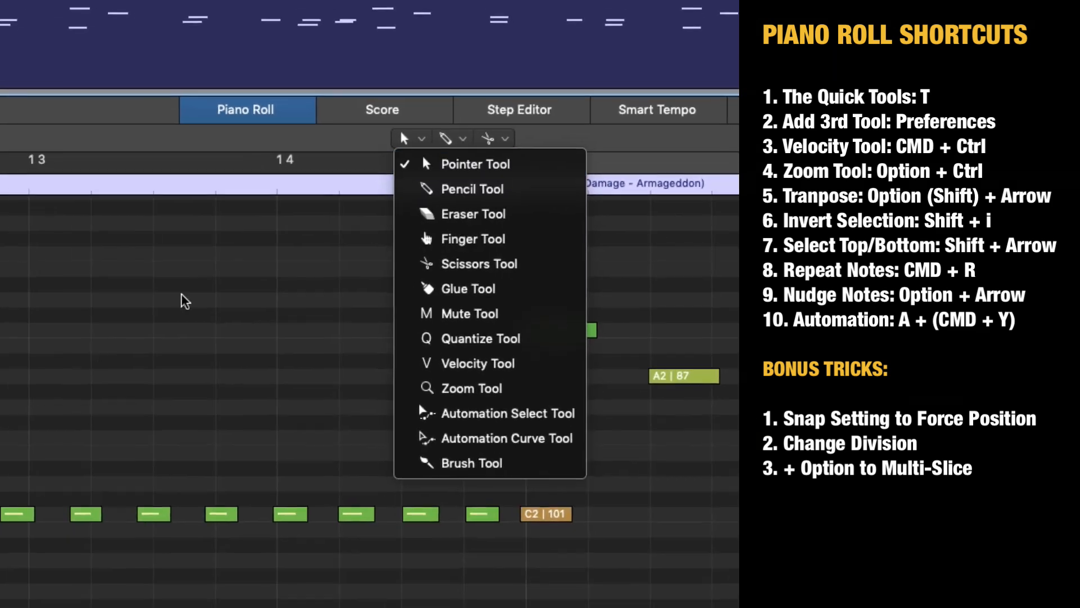
pyautogui.click(181, 301)
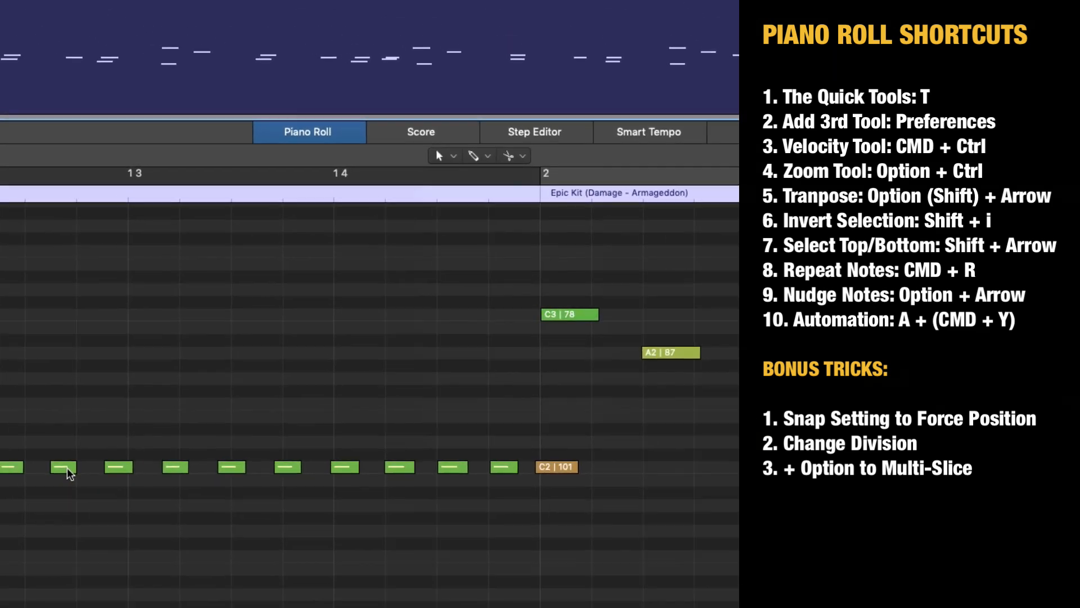
# Try out the Pointer Tool by selecting individual C2 notes in bar 1, and clear the selection
pyautogui.click(68, 469)
pyautogui.click(158, 515)
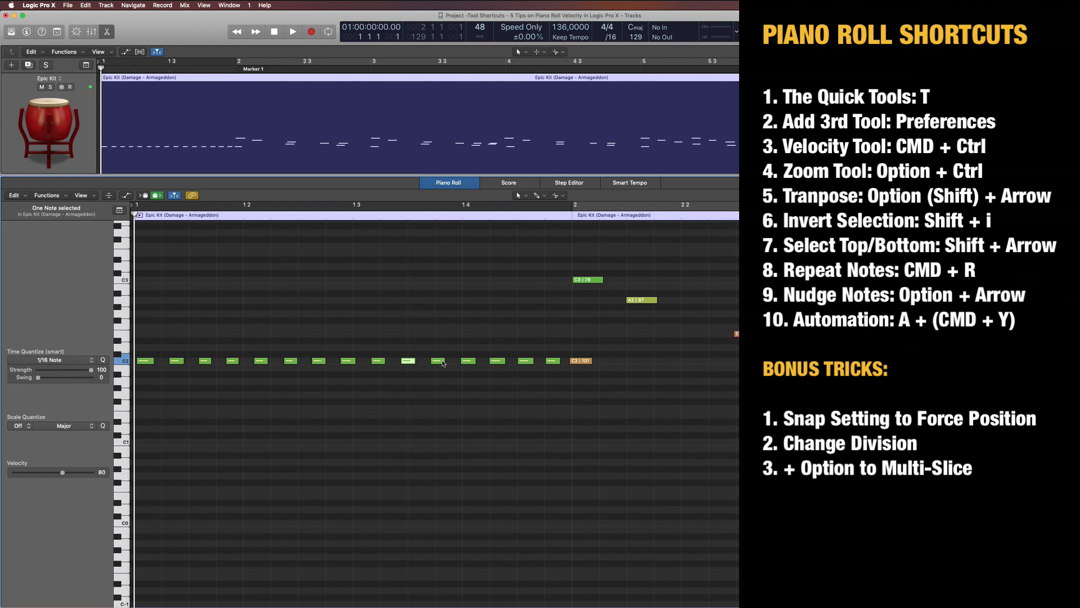
pyautogui.moveTo(311, 337); pyautogui.dragTo(433, 272)
# Review the tools that can be assigned to the second tool slot of the piano roll
pyautogui.click(538, 196)
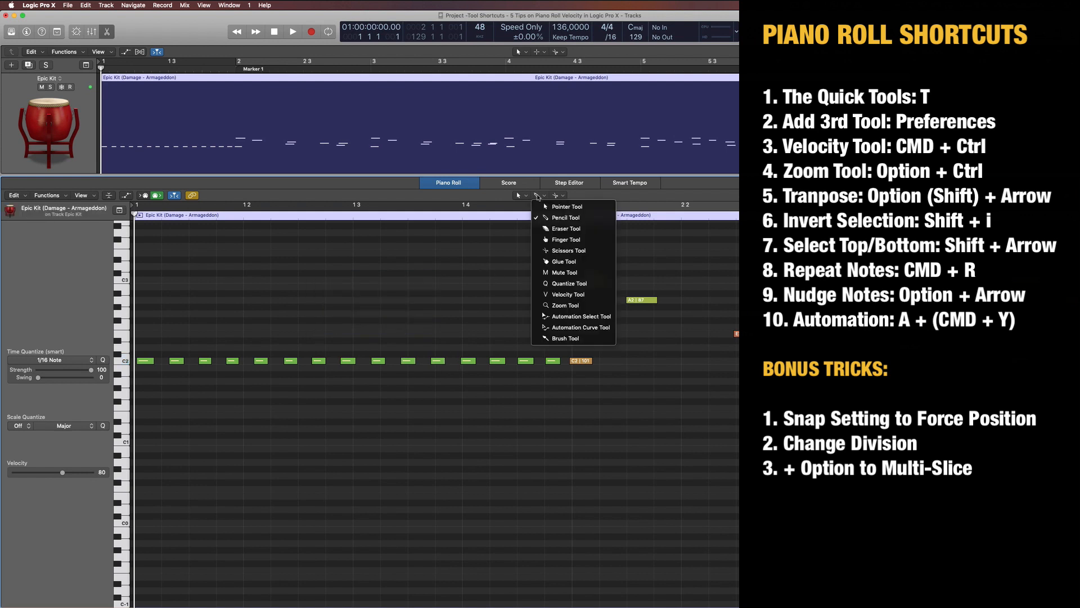
pyautogui.click(361, 283)
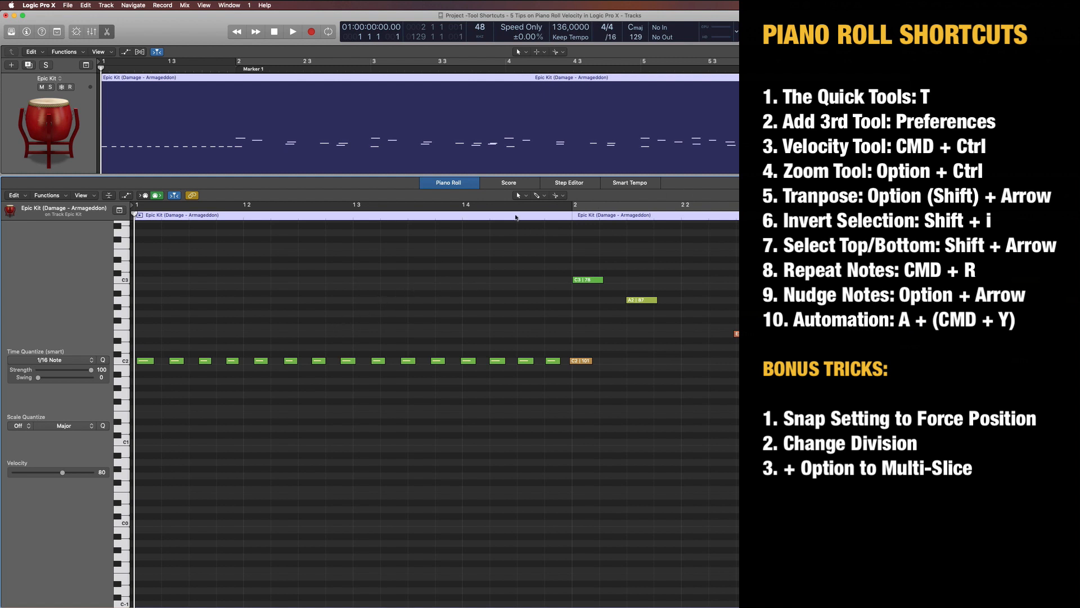
pyautogui.click(539, 197)
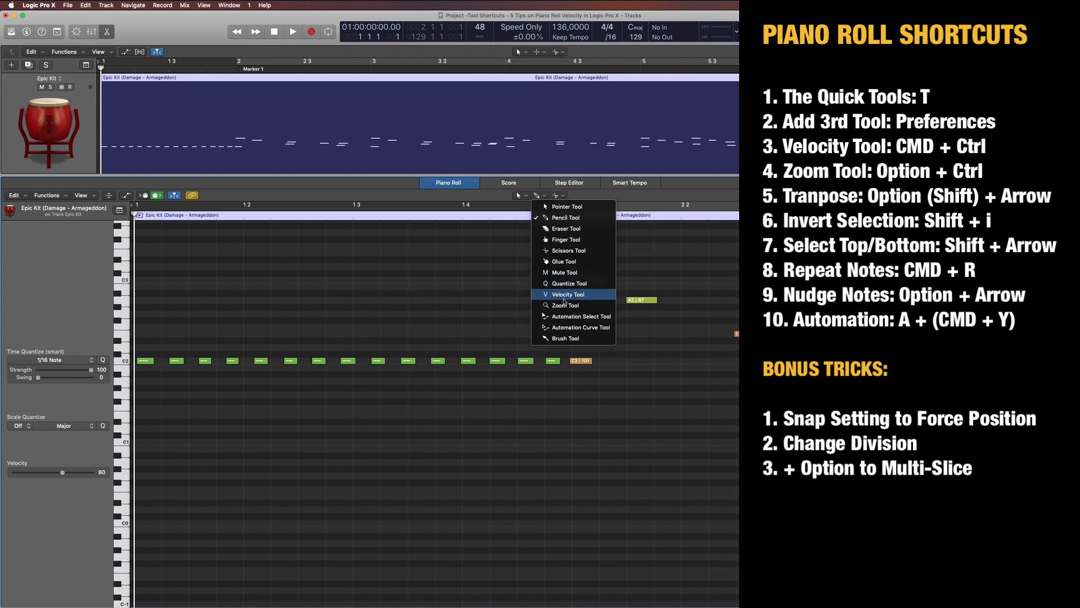
pyautogui.click(571, 253)
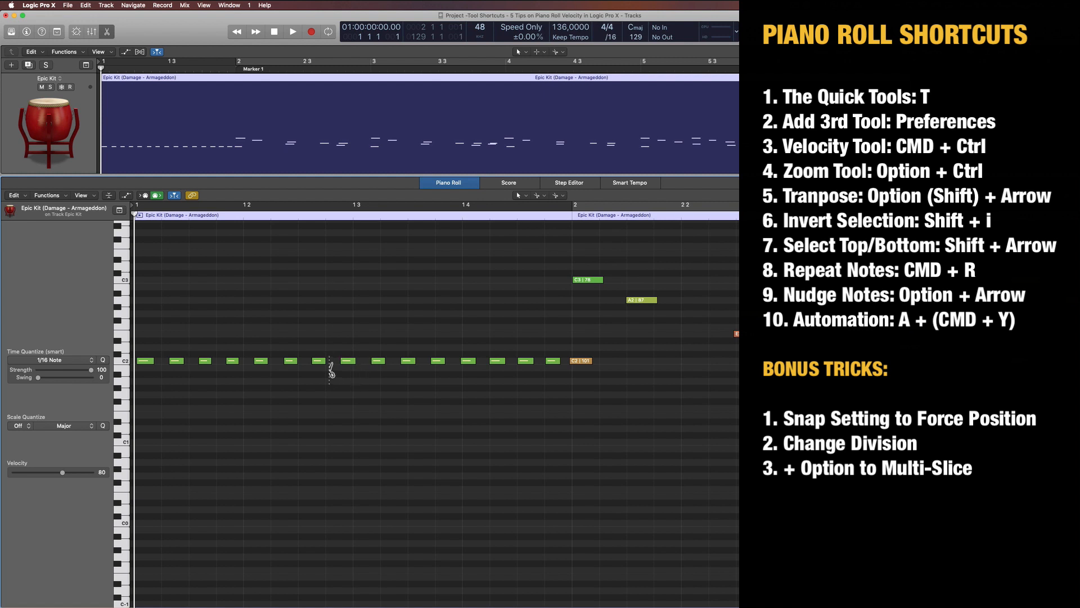
# Choose the Pencil Tool for the second tool slot and try splitting the C3 note at bar 2 near its end
pyautogui.click(538, 197)
pyautogui.click(549, 222)
pyautogui.click(587, 282)
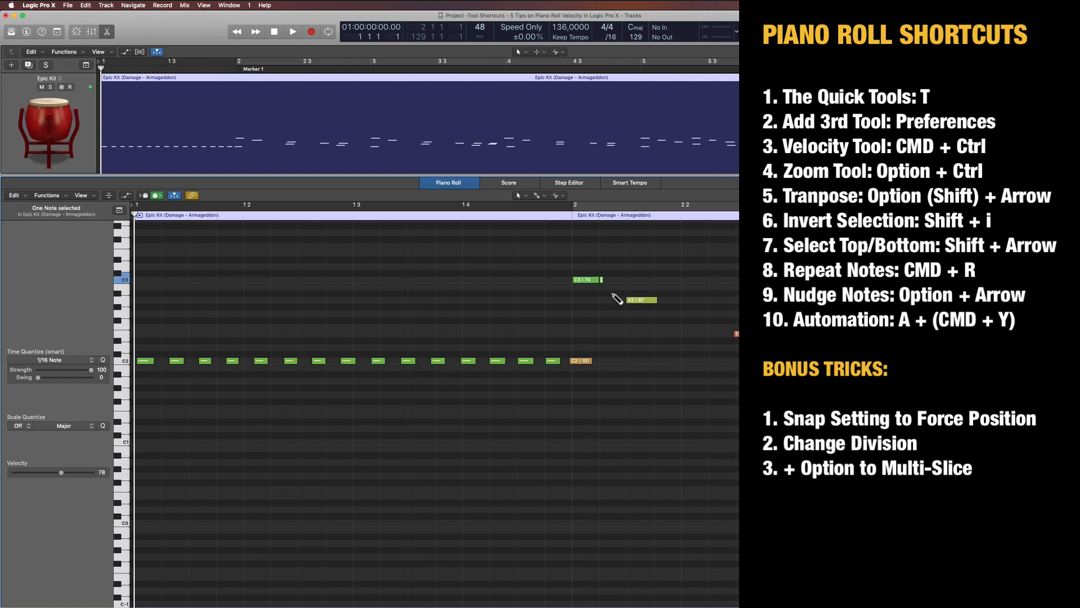
pyautogui.click(589, 287)
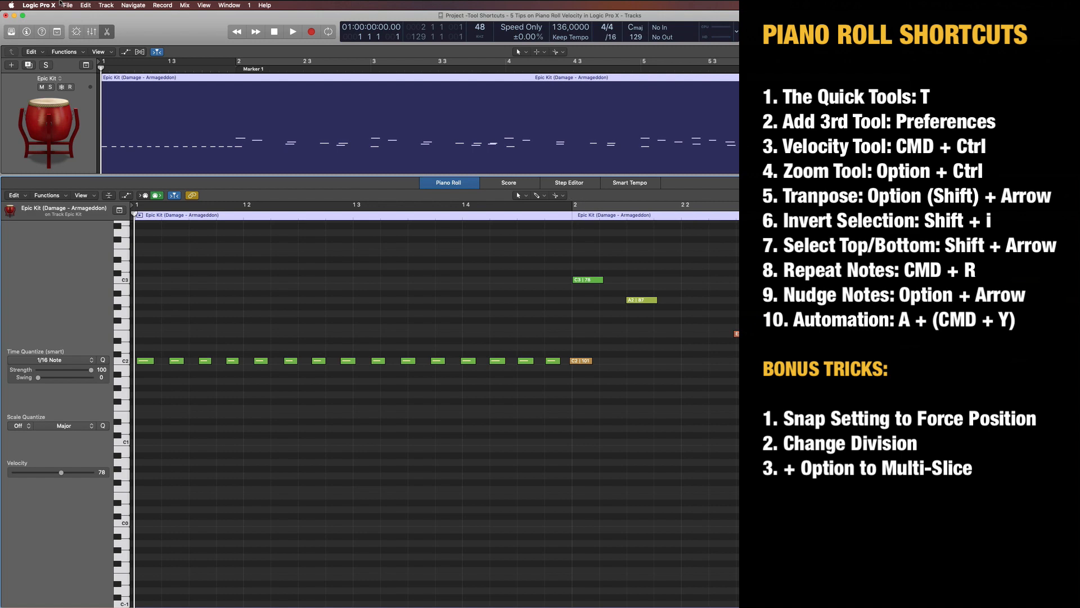
# Set the Right Mouse Button preference to Opens Tool Menu in the general editing preferences
pyautogui.click(48, 5)
pyautogui.moveTo(55, 28)
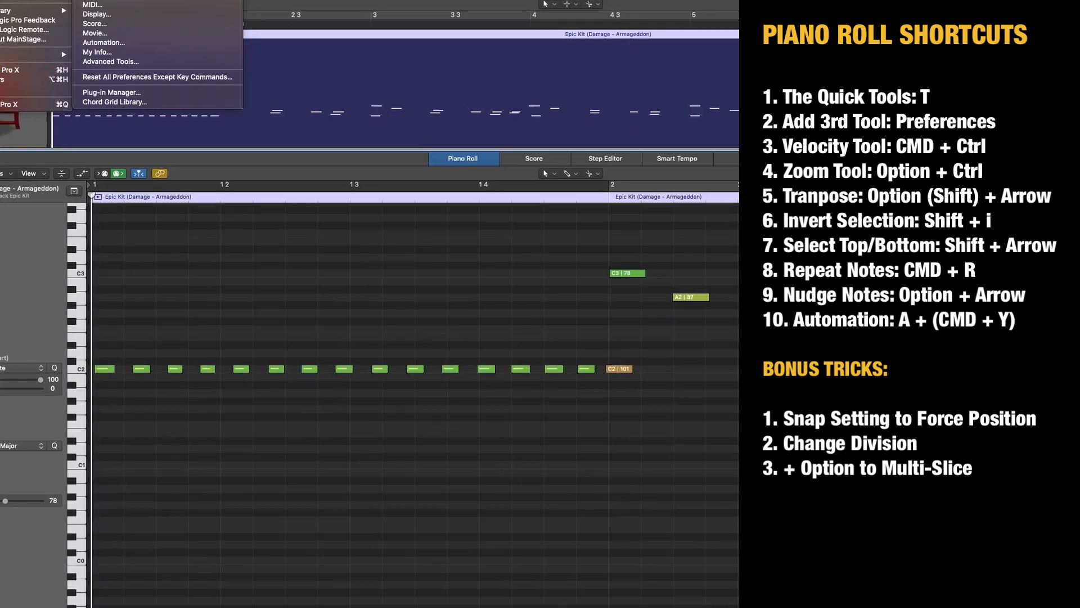
pyautogui.click(163, 28)
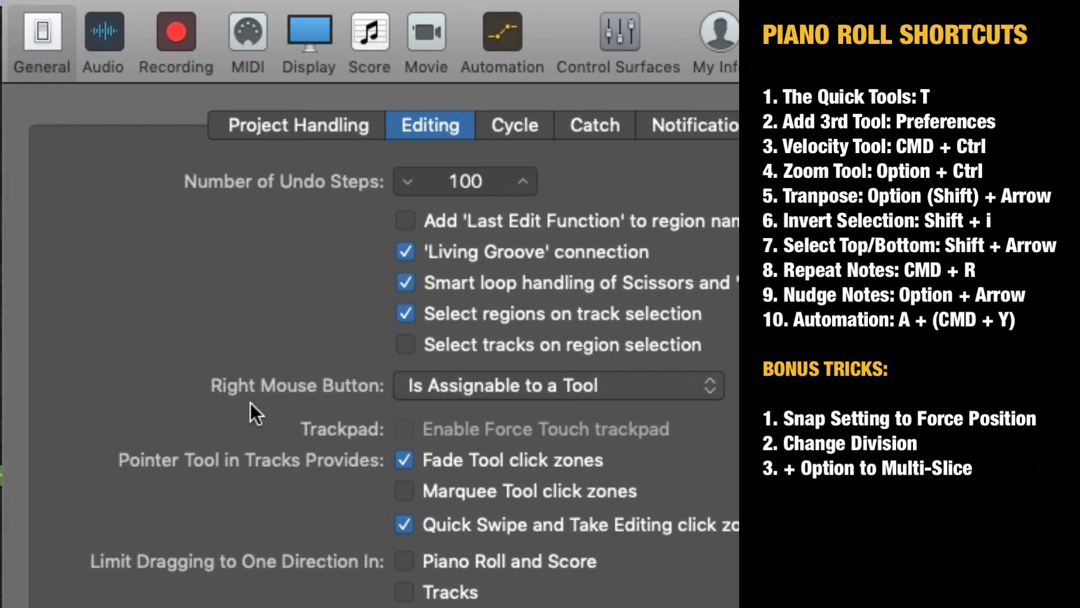
pyautogui.click(474, 390)
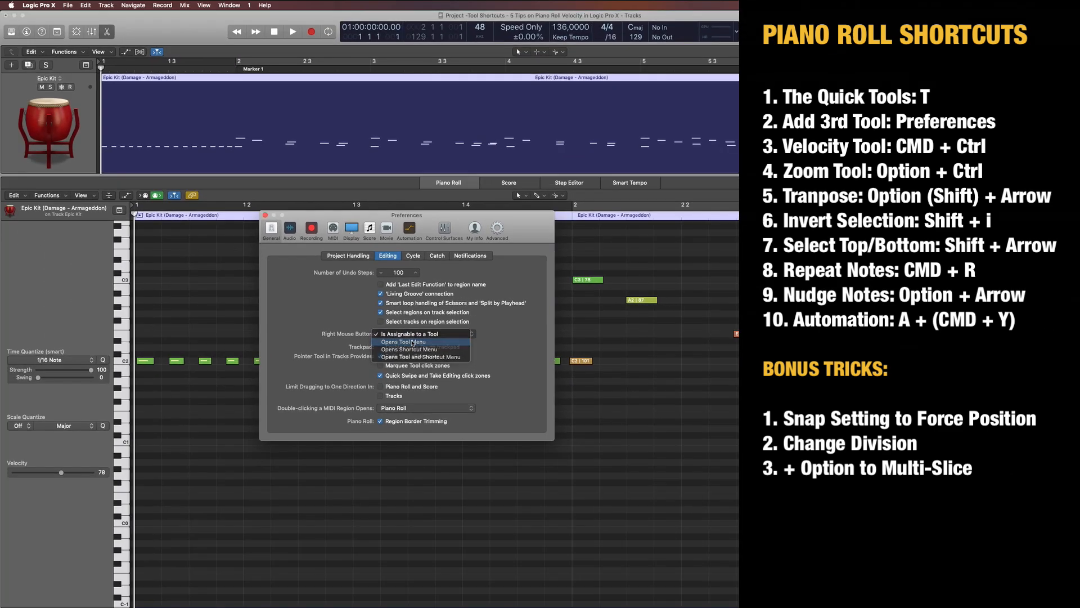
pyautogui.click(462, 374)
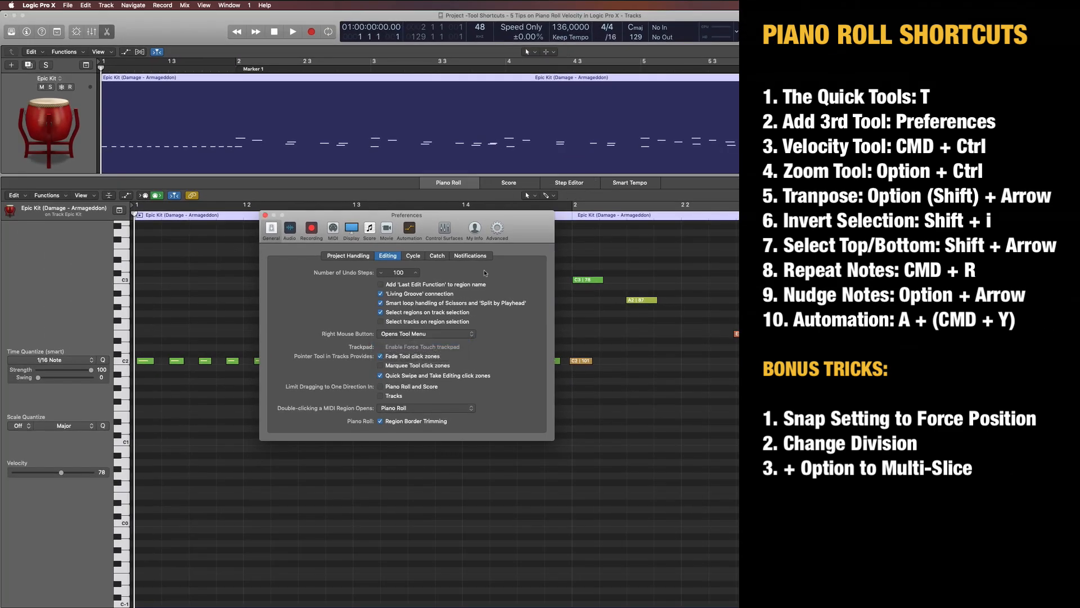
# Set the Right Mouse Button preference to Is Assignable to a Tool and close the preferences
pyautogui.click(429, 336)
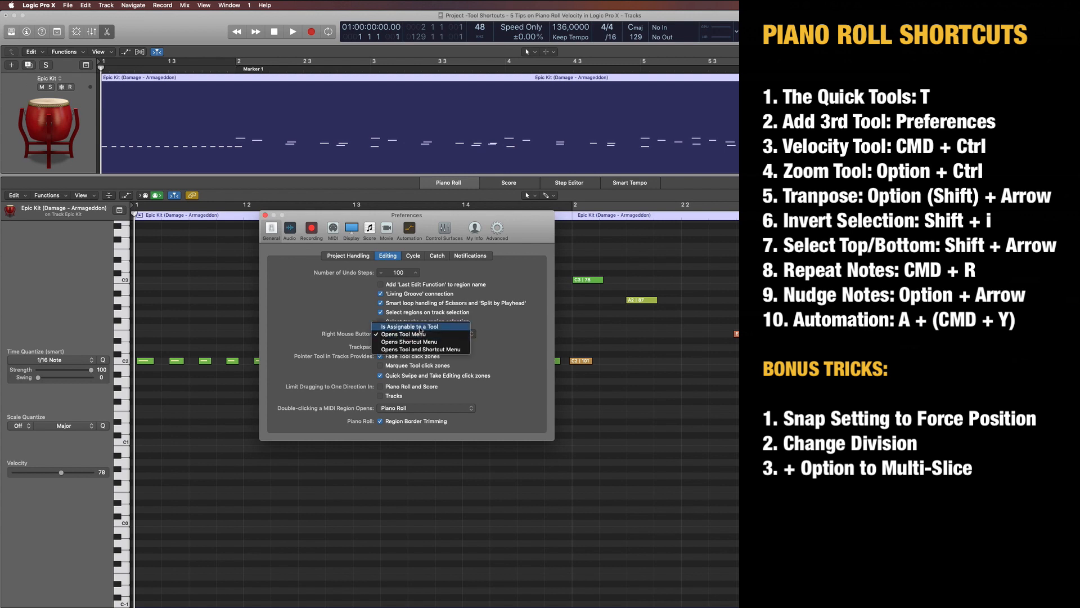
pyautogui.click(420, 327)
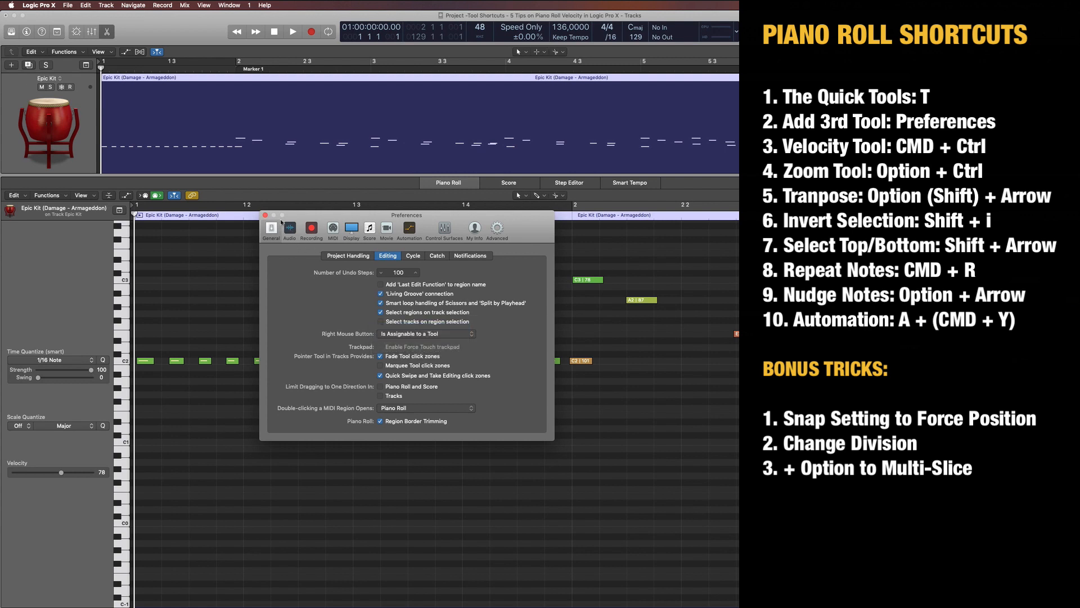
pyautogui.click(266, 215)
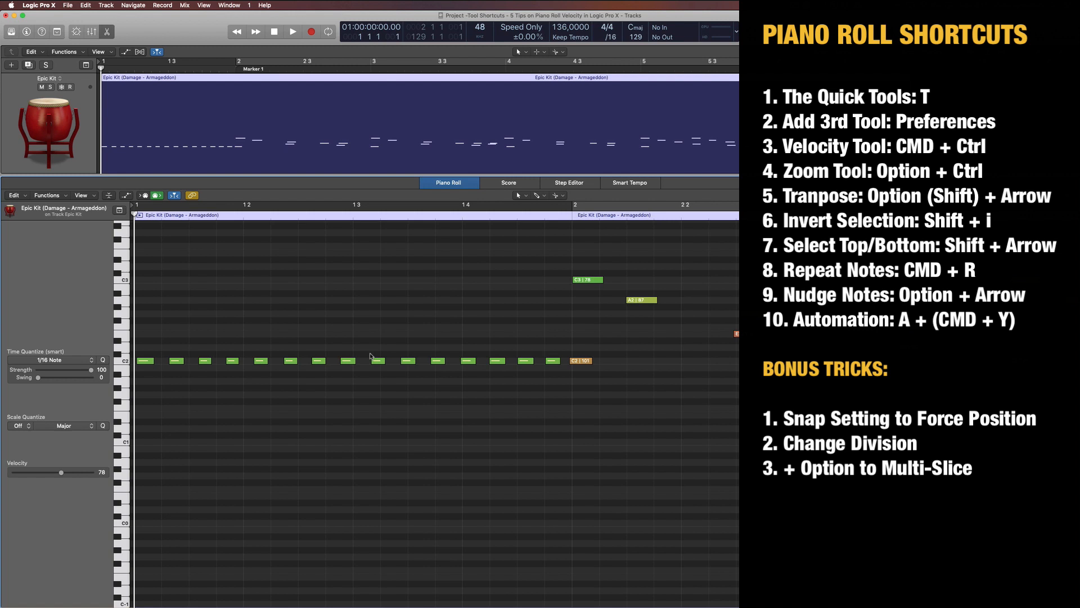
# Assign the Velocity Tool to the third tool slot and set the C3 note's velocity to 76
pyautogui.click(566, 196)
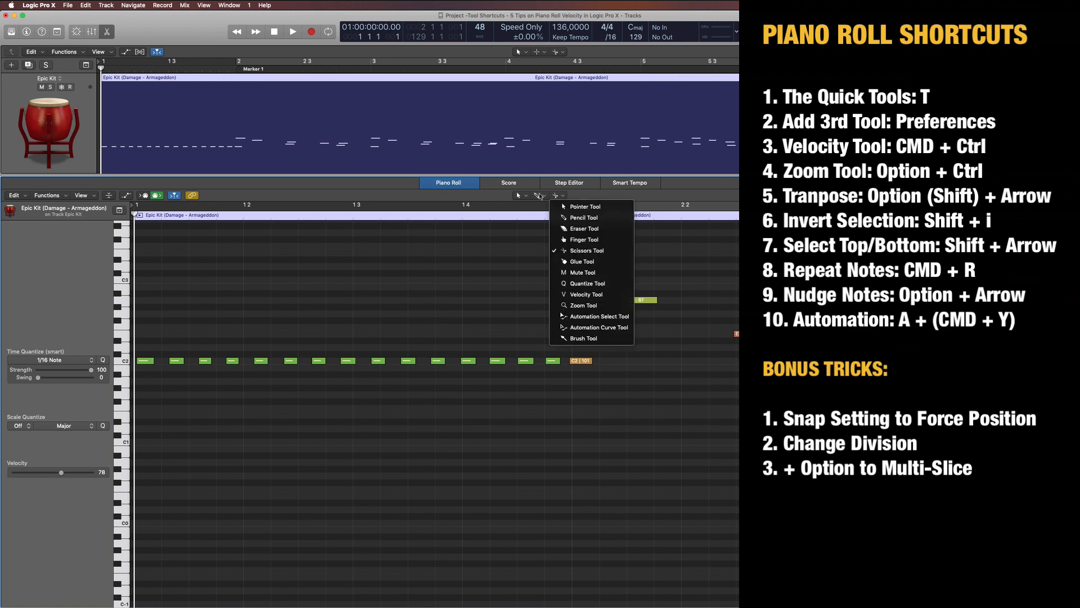
pyautogui.click(538, 196)
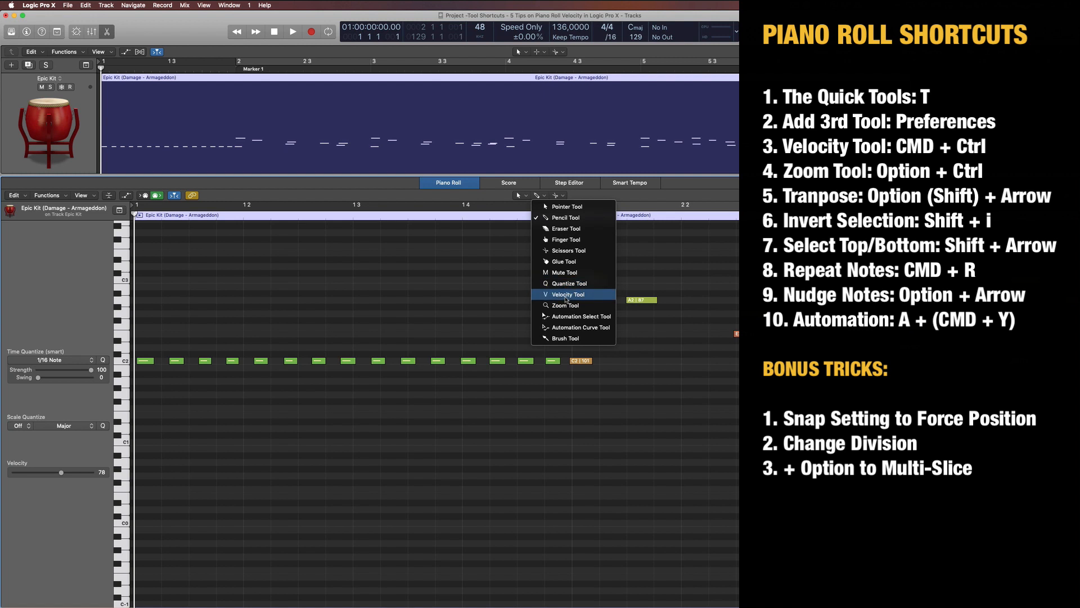
pyautogui.click(632, 193)
pyautogui.click(564, 196)
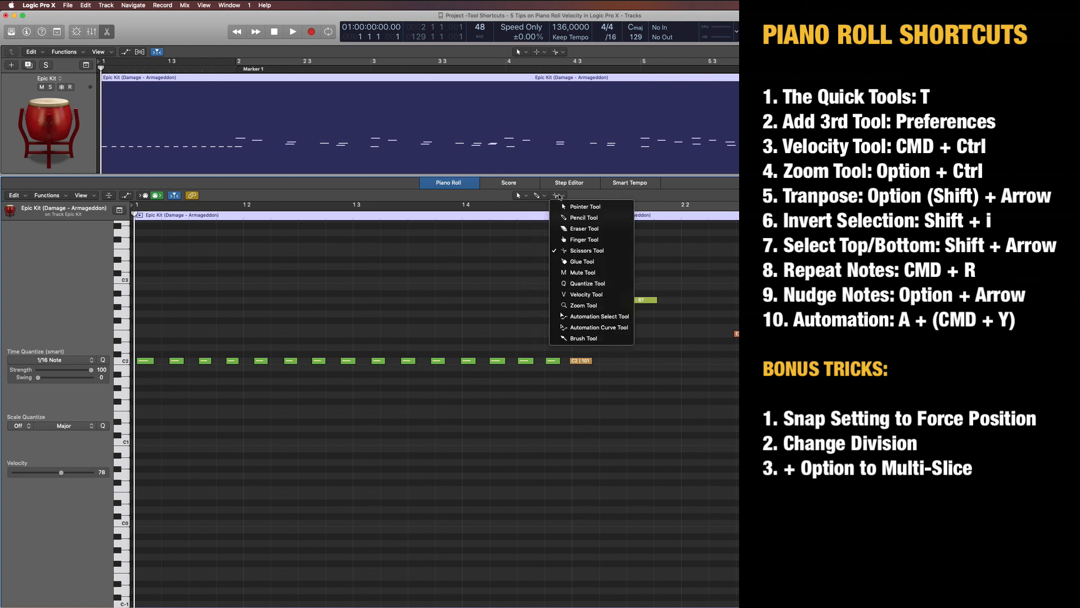
pyautogui.click(588, 295)
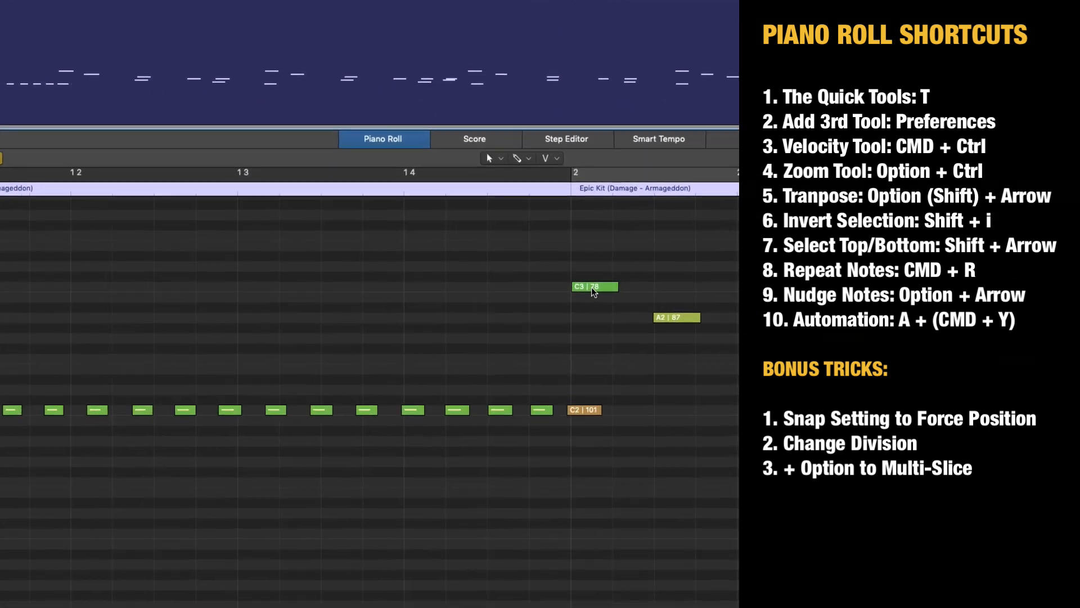
pyautogui.moveTo(592, 288); pyautogui.dragTo(616, 320)
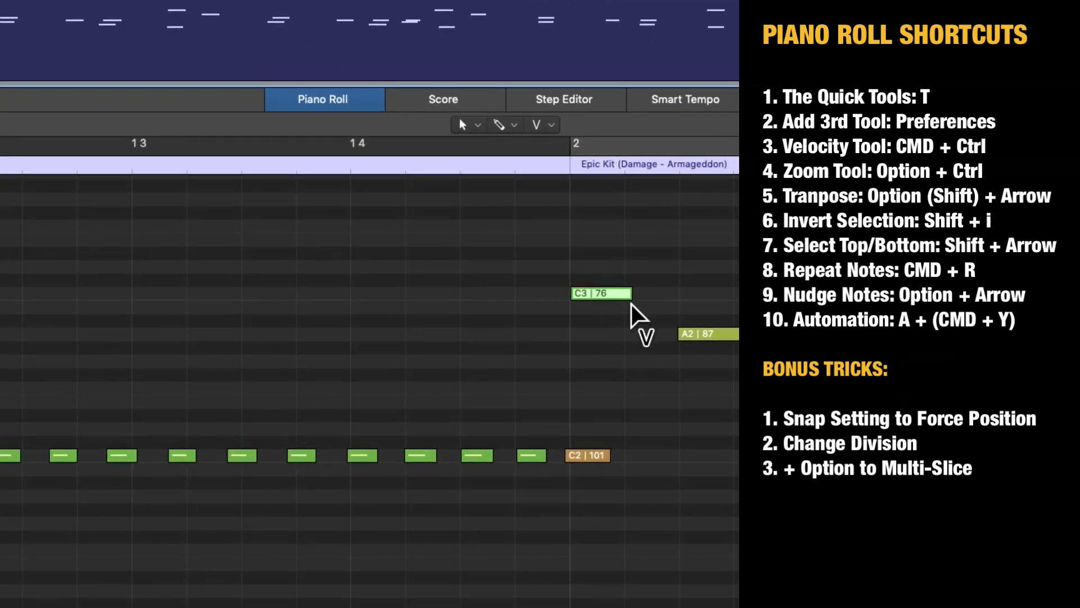
# Assign the Scissors Tool to the third tool slot and raise the C3 note's velocity to 83 with the temporary Velocity Tool
pyautogui.click(549, 126)
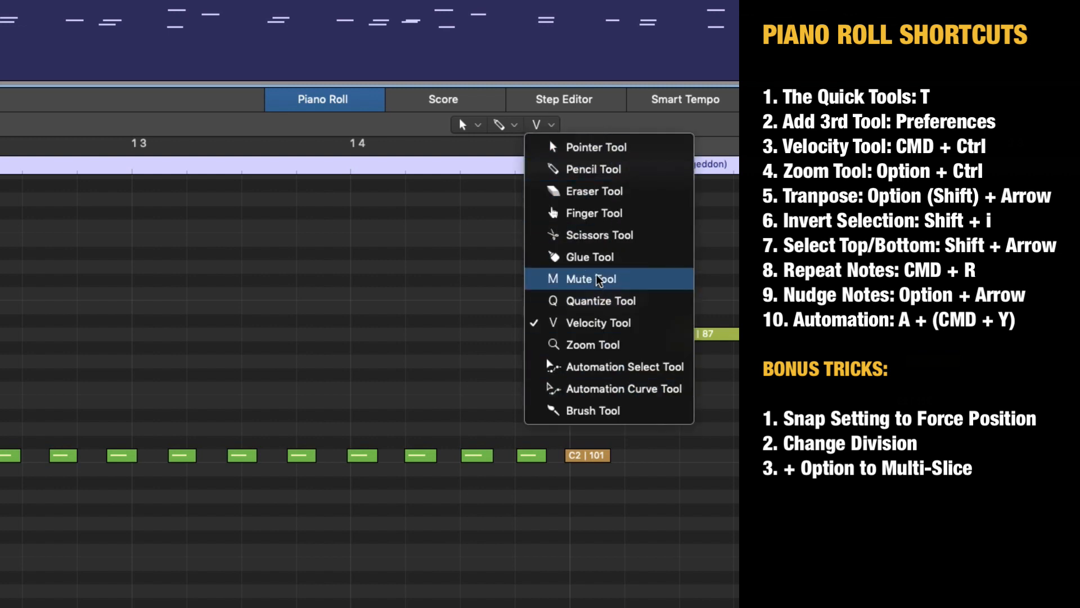
pyautogui.click(599, 236)
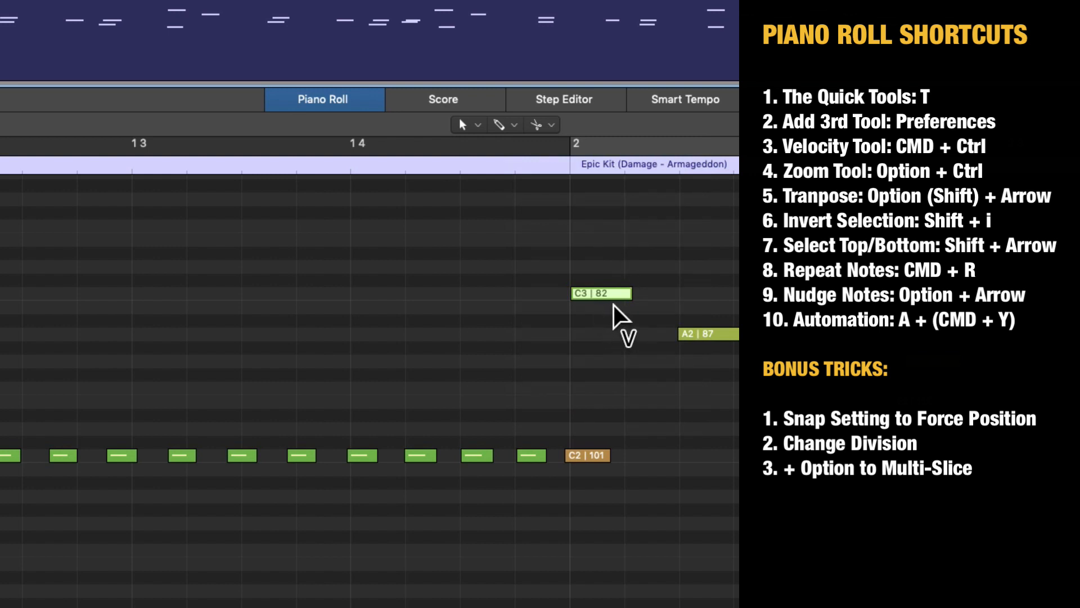
pyautogui.moveTo(613, 294)
pyautogui.mouseDown()
pyautogui.moveTo(628, 325)
pyautogui.moveTo(632, 292)
pyautogui.mouseUp()
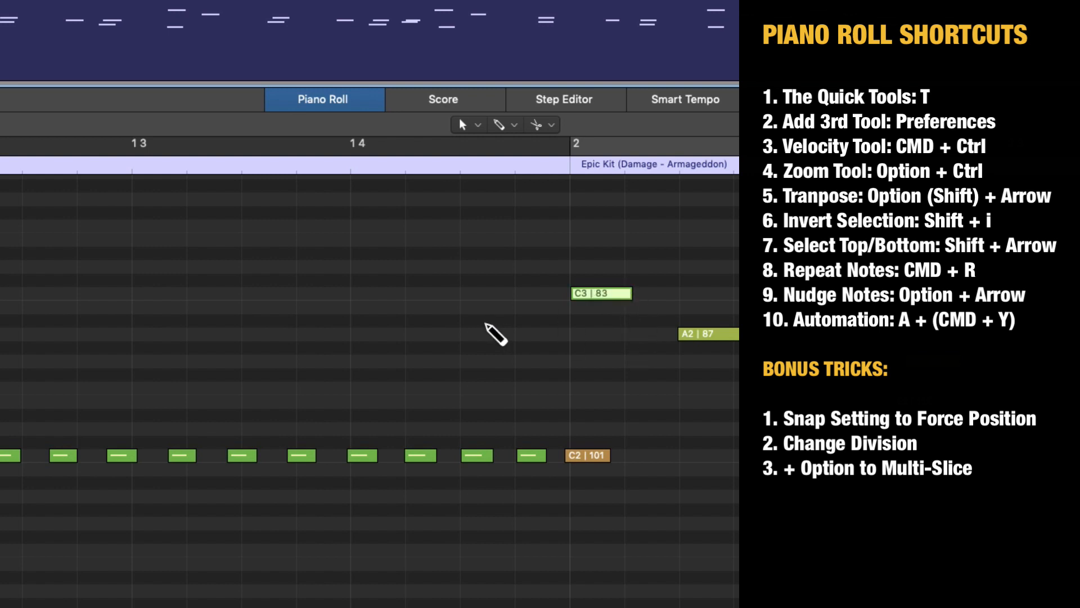
pyautogui.click(449, 314)
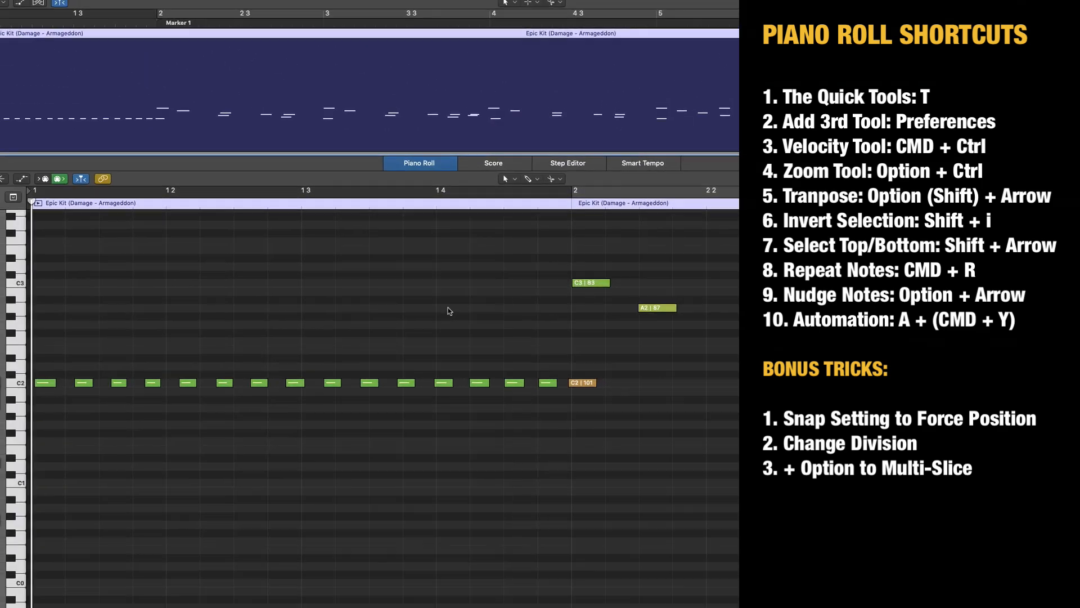
# Zoom the piano roll vertically in on the C2 row and back out to show many octaves
pyautogui.press('super+Down')
pyautogui.press('super+Down')
pyautogui.press('super+Down')
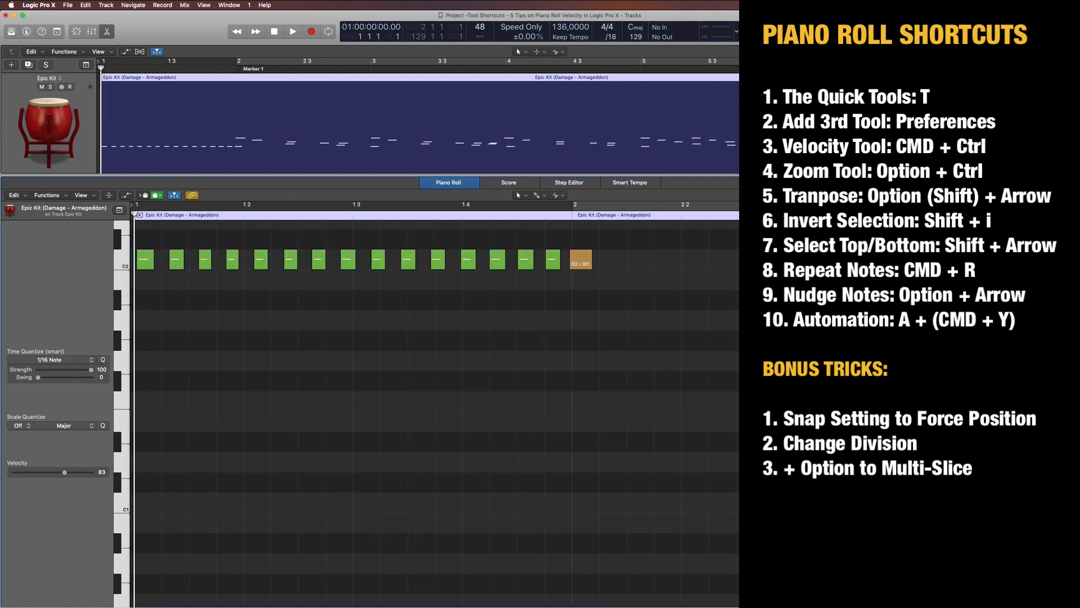
pyautogui.press('super+Up')
pyautogui.press('super+Up')
pyautogui.press('super+Up')
pyautogui.press('super+Up')
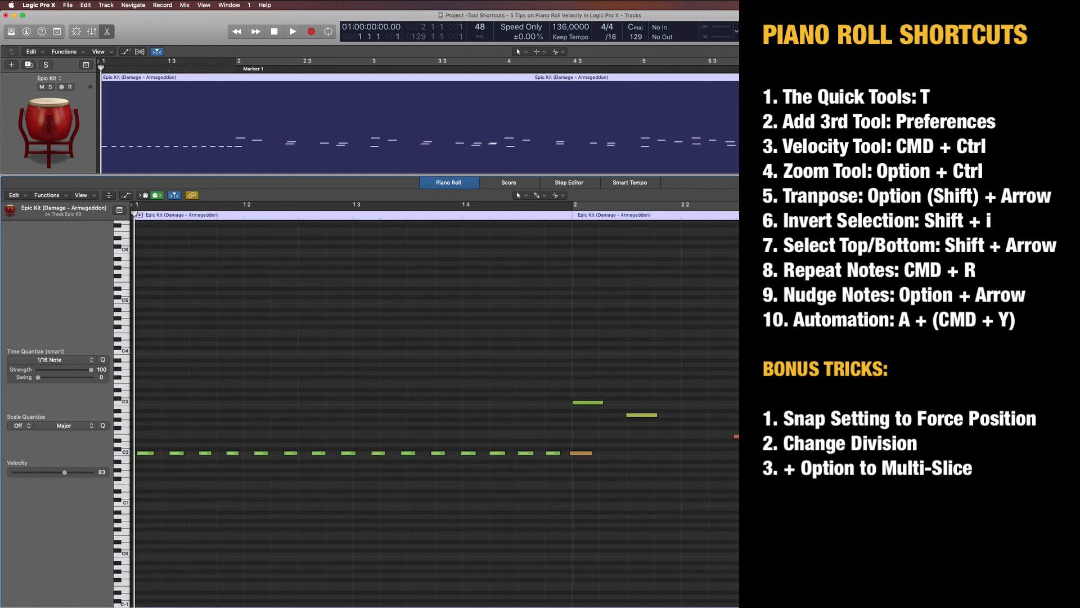
pyautogui.press('super+Down')
pyautogui.press('super+Up')
pyautogui.press('super+Up')
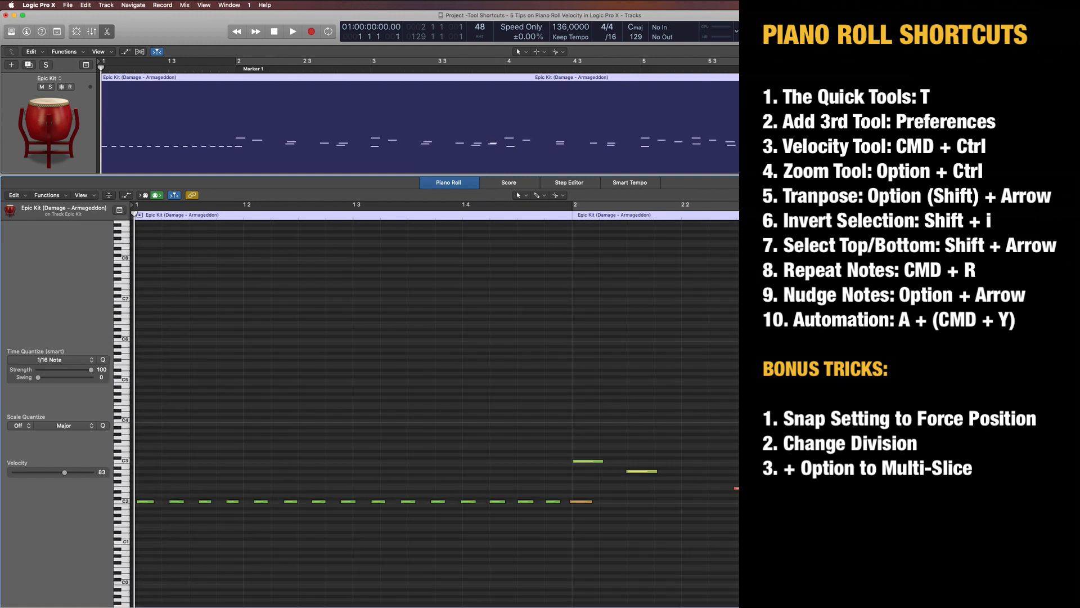
pyautogui.press('super+Down')
pyautogui.press('super+Up')
pyautogui.press('super+Up')
# Zoom the piano roll out horizontally until the notes from bar 1 to bar 6 fit in view
pyautogui.press('super+Left')
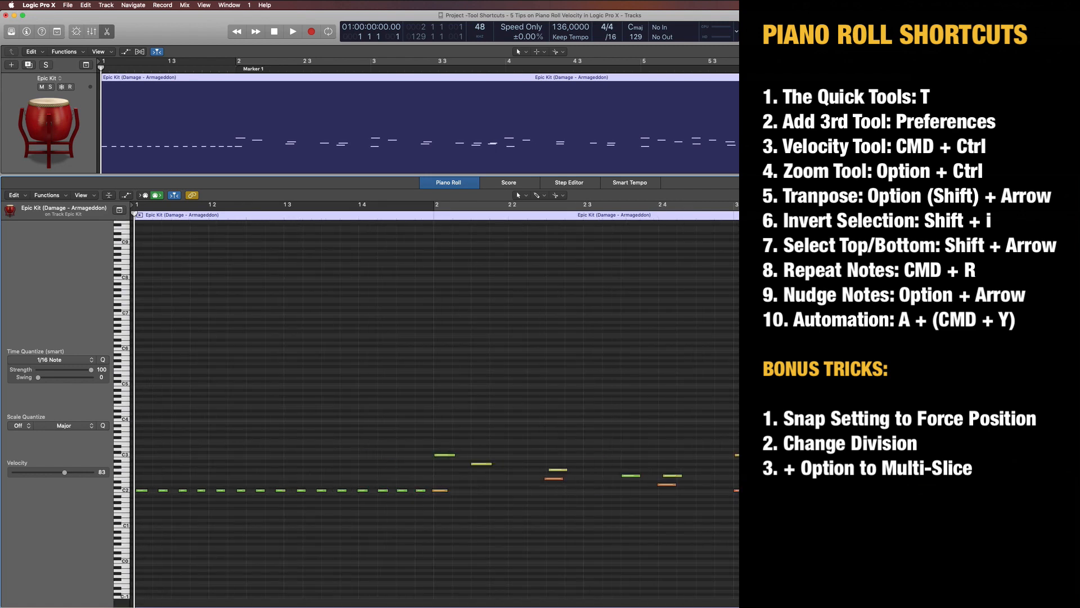
pyautogui.press('super+Up')
pyautogui.press('super+Up')
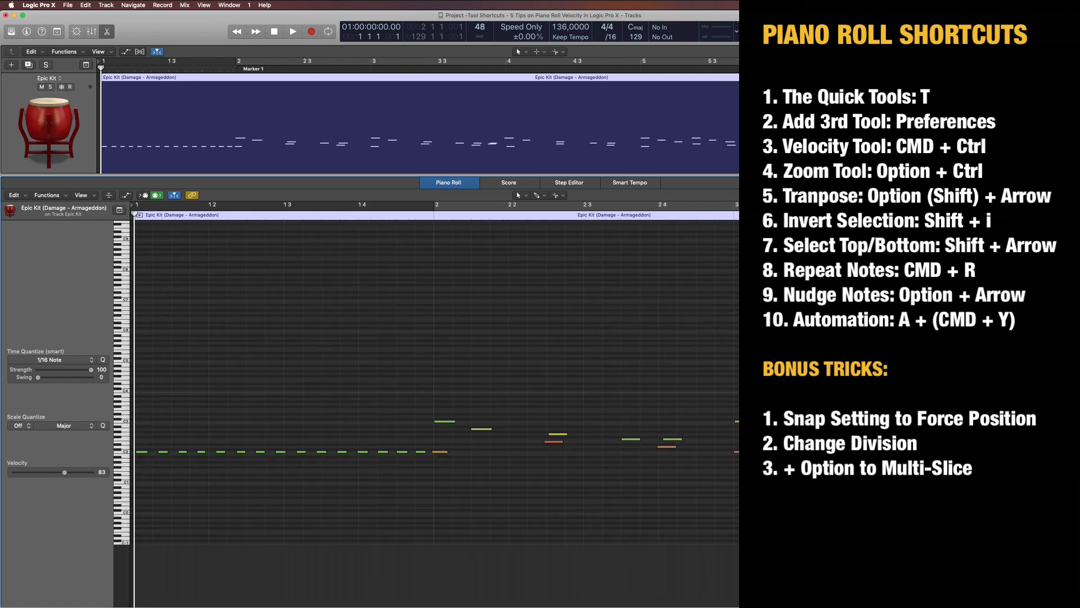
pyautogui.press('super+Down')
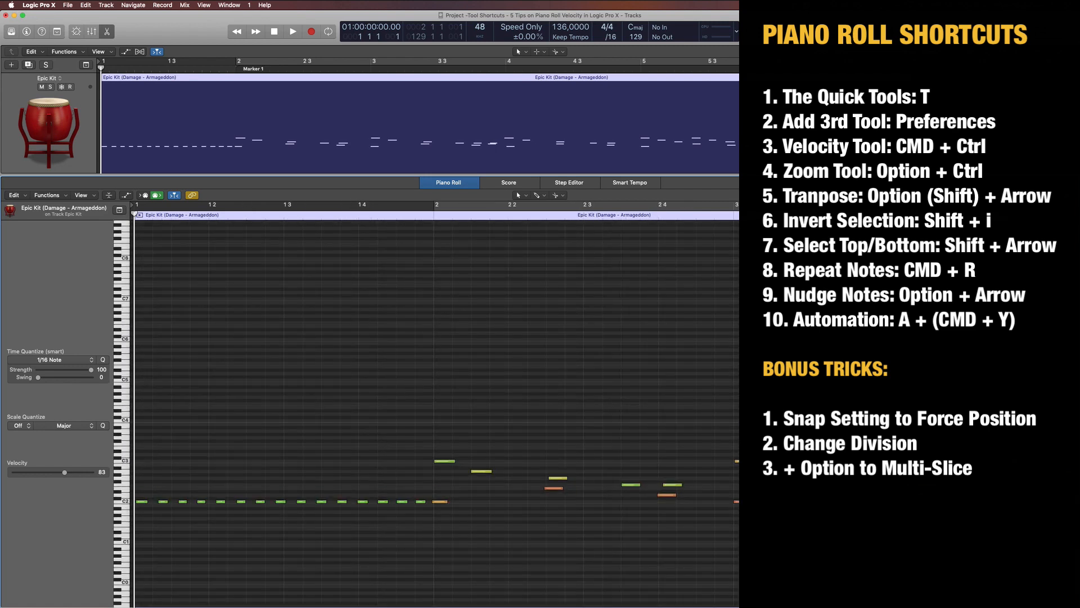
pyautogui.press('super+Left')
pyautogui.press('super+Left')
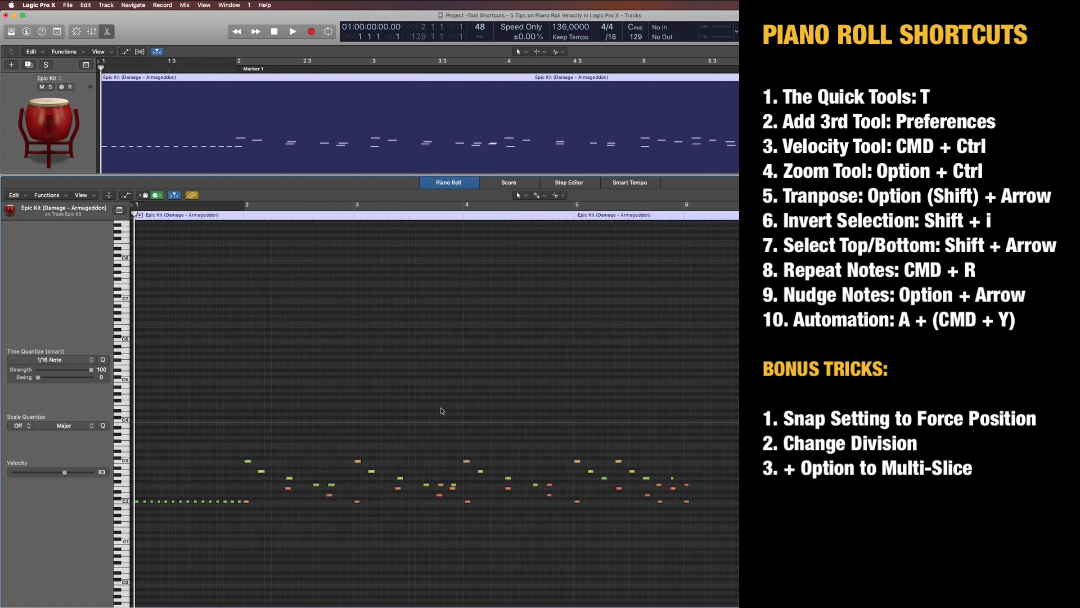
# Zoom in on the row of C2 notes in bar 1 with the temporary Zoom Tool
pyautogui.click(520, 196)
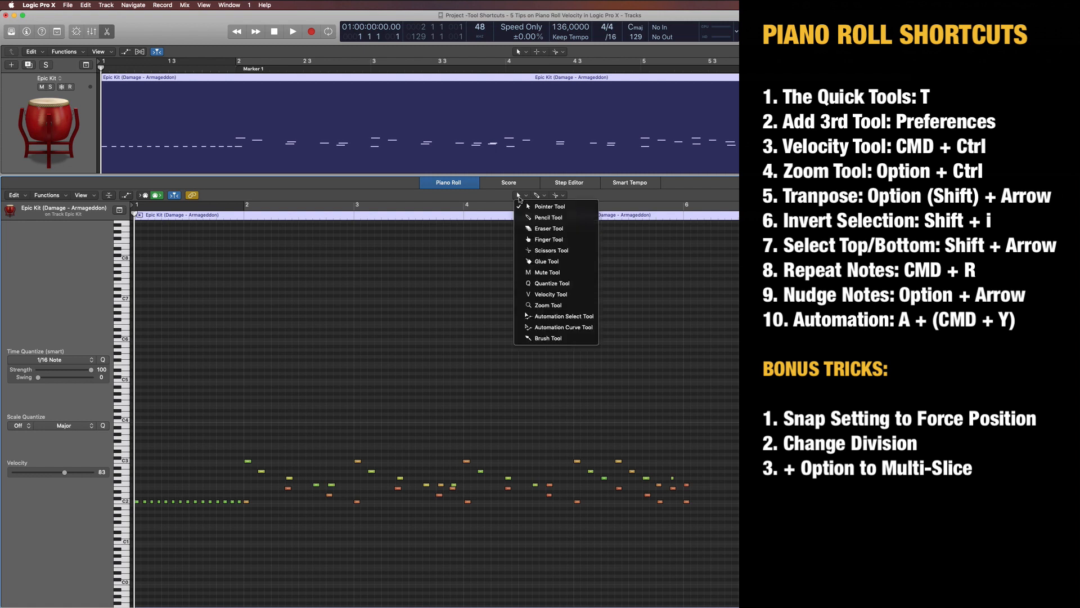
pyautogui.click(317, 327)
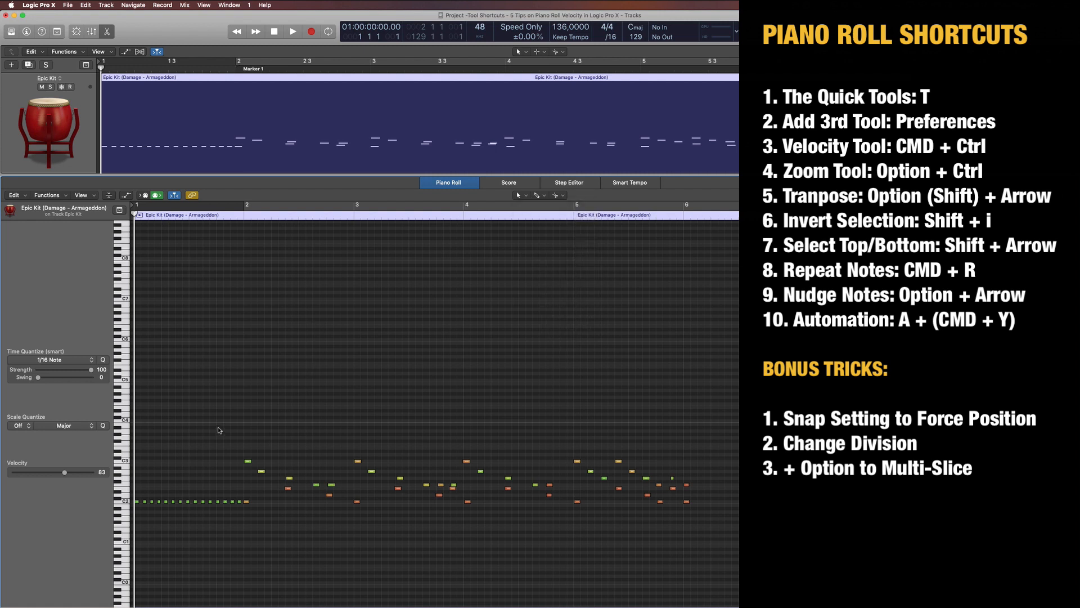
pyautogui.hotkey('ctrl', 'alt')
pyautogui.moveTo(237, 490); pyautogui.dragTo(148, 526)
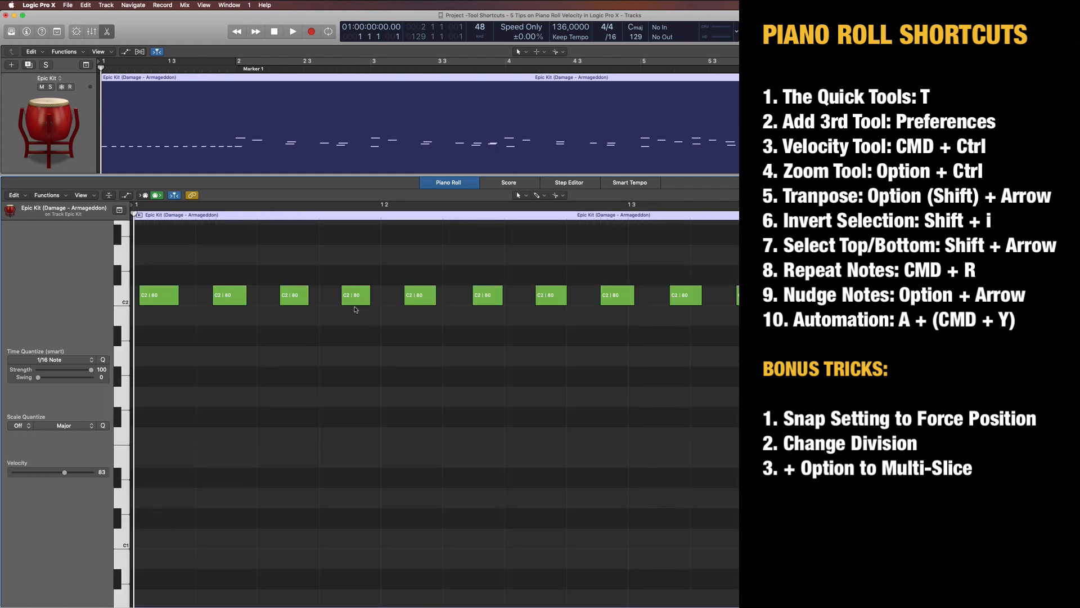
# Zoom in further on the C2 notes of bar 1 with the temporary Zoom Tool and return to the wide view
pyautogui.hotkey('ctrl', 'alt')
pyautogui.moveTo(373, 247)
pyautogui.mouseDown()
pyautogui.moveTo(324, 344)
pyautogui.moveTo(376, 264)
pyautogui.mouseUp()
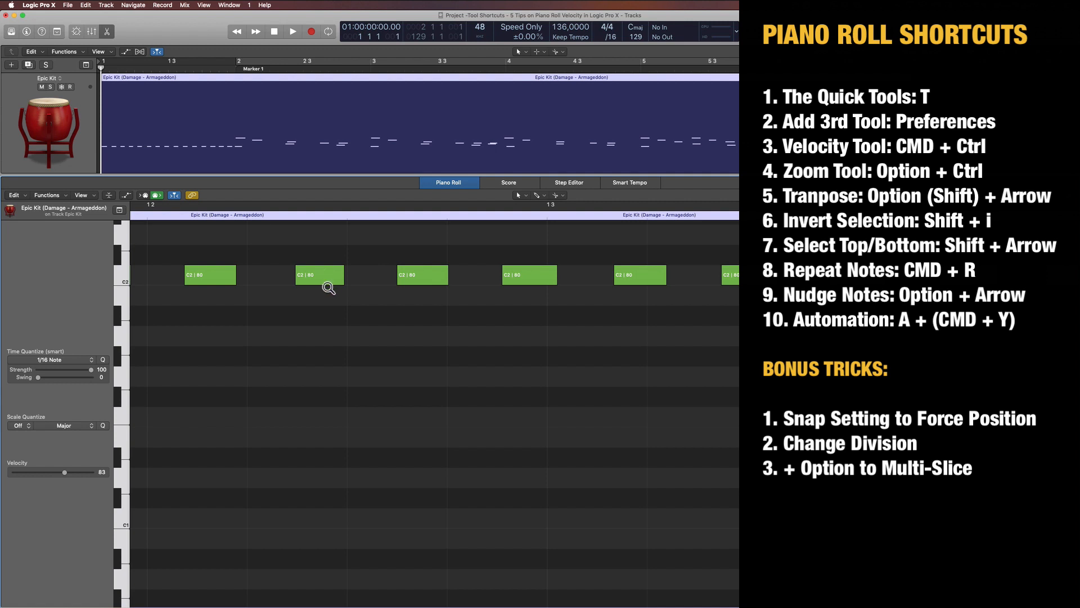
pyautogui.moveTo(275, 248); pyautogui.dragTo(408, 340)
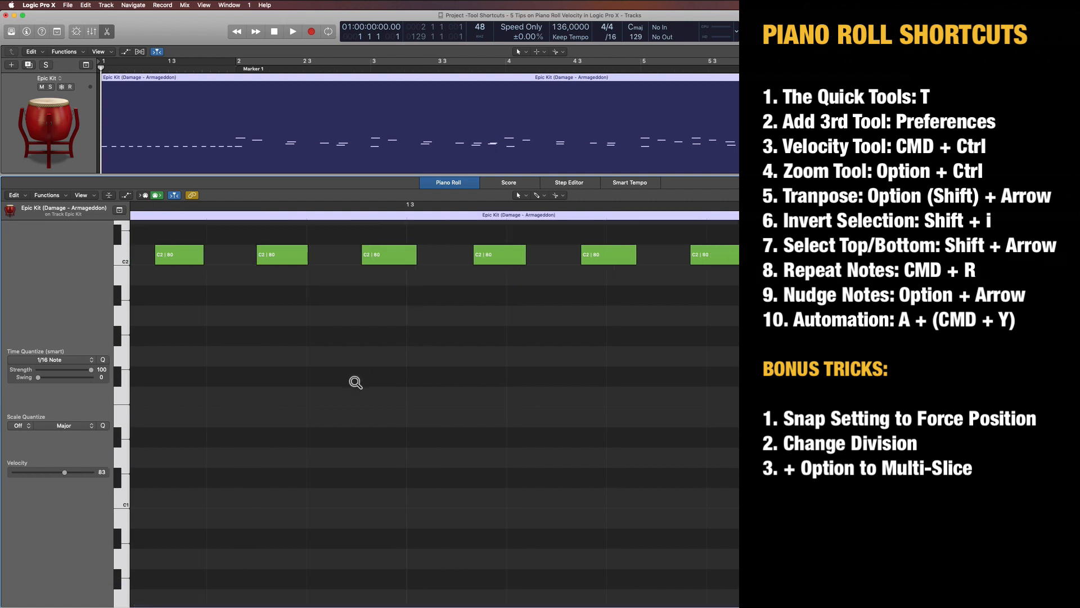
pyautogui.hscroll(1, 315, 330)
pyautogui.click(316, 330)
pyautogui.click(320, 377)
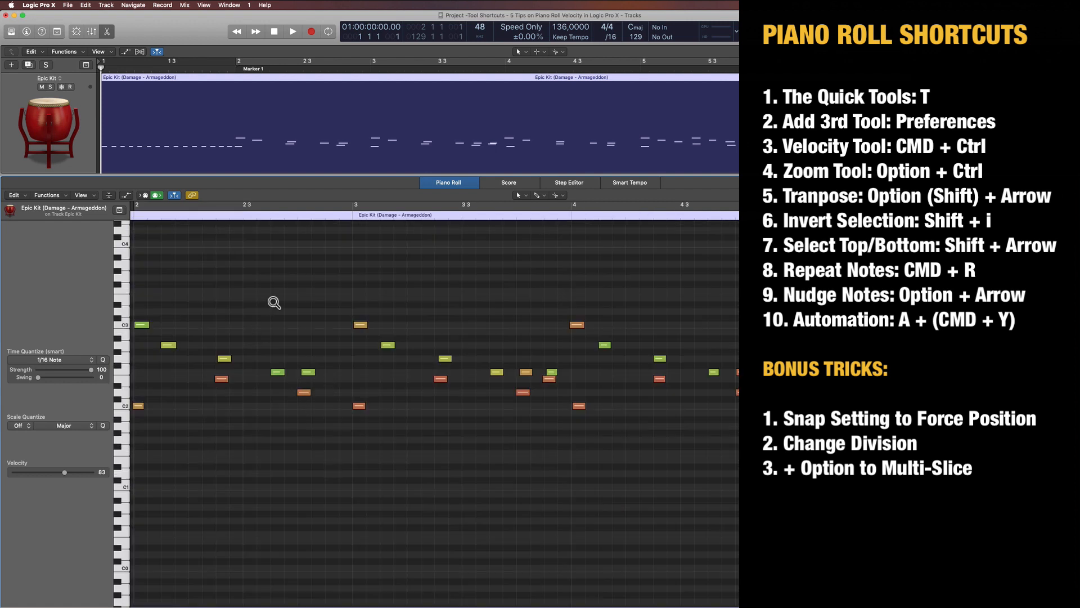
# Magnify the C2 notes around beat 2 of bar 1 in several stages, and zoom back out in stages to bars 1 through 3
pyautogui.moveTo(356, 295)
pyautogui.mouseDown()
pyautogui.moveTo(137, 439)
pyautogui.moveTo(212, 440)
pyautogui.moveTo(142, 443)
pyautogui.mouseUp()
pyautogui.moveTo(368, 400); pyautogui.dragTo(147, 501)
pyautogui.moveTo(298, 272); pyautogui.dragTo(219, 353)
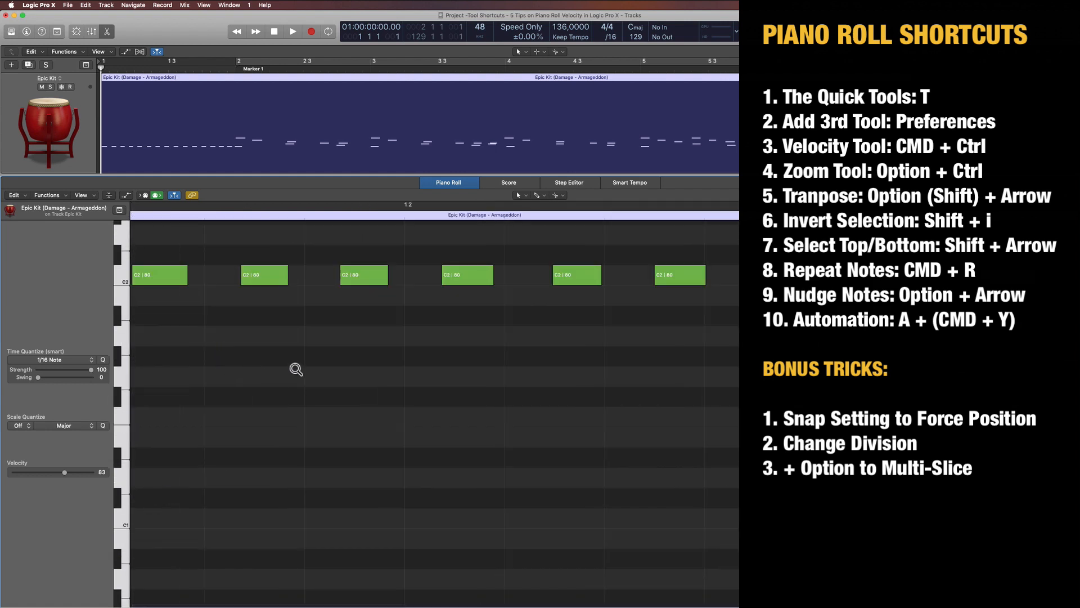
pyautogui.keyDown('ctrl'); pyautogui.keyDown('alt'); pyautogui.click(272, 341); pyautogui.keyUp('alt'); pyautogui.keyUp('ctrl')
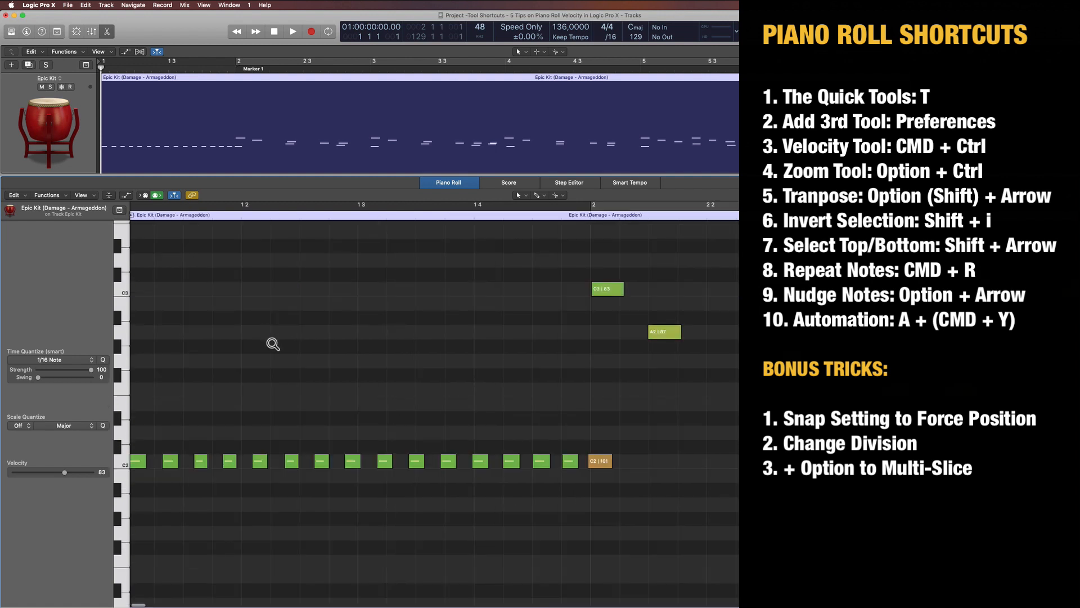
pyautogui.keyDown('ctrl'); pyautogui.keyDown('alt'); pyautogui.click(273, 343); pyautogui.keyUp('alt'); pyautogui.keyUp('ctrl')
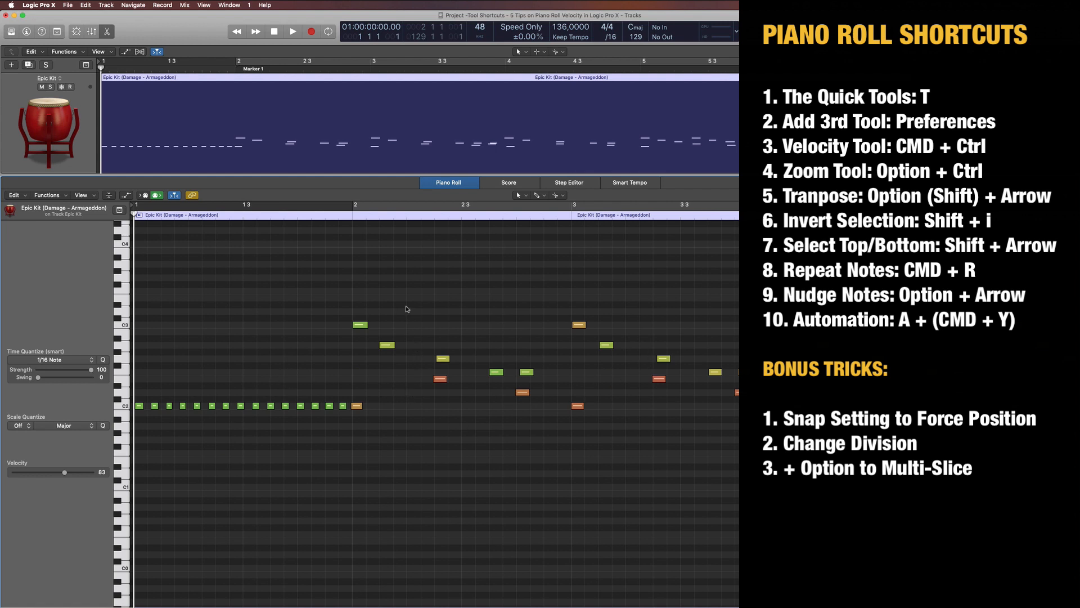
# Select the G2 note before beat 3 of bar 2 and transpose it up and down in semitones, ending on its original pitch
pyautogui.press('a')
pyautogui.press('a')
pyautogui.click(443, 358)
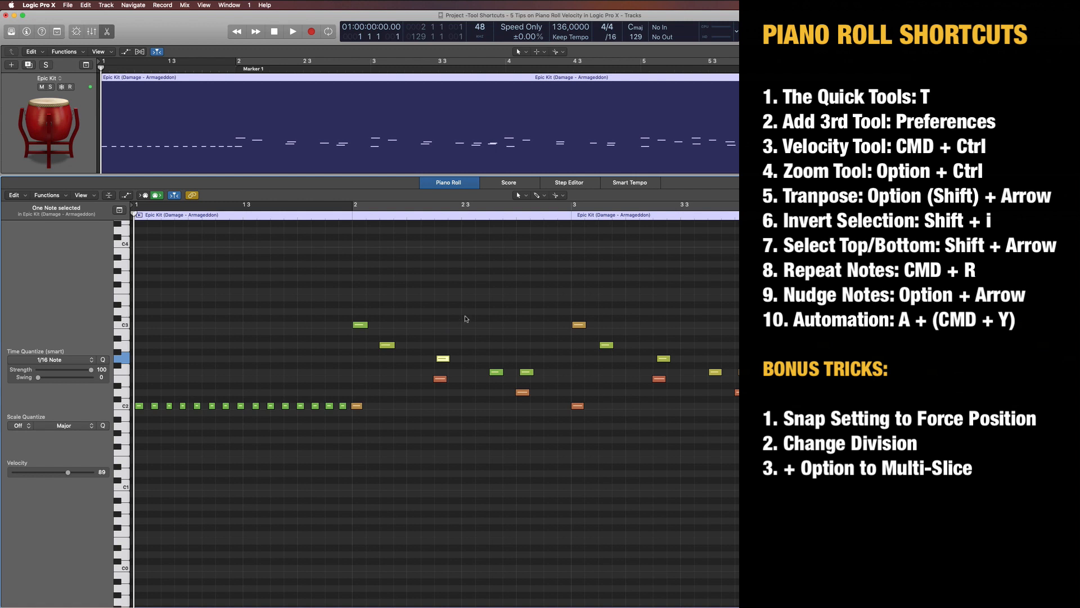
pyautogui.hotkey('ctrl', 'alt')
pyautogui.hotkey('alt', 'Up')
pyautogui.hotkey('alt', 'Down')
pyautogui.hotkey('alt', 'Down')
pyautogui.hotkey('alt', 'Up')
pyautogui.hotkey('alt', 'Up')
pyautogui.hotkey('alt', 'Down')
# Transpose the selected G2 note up and down by octaves, return it to its original pitch, and clear the selection
pyautogui.hotkey('alt', 'shift', 'Up')
pyautogui.hotkey('alt', 'shift', 'Down')
pyautogui.hotkey('alt', 'shift', 'Down')
pyautogui.hotkey('alt', 'shift', 'Up')
pyautogui.click(476, 308)
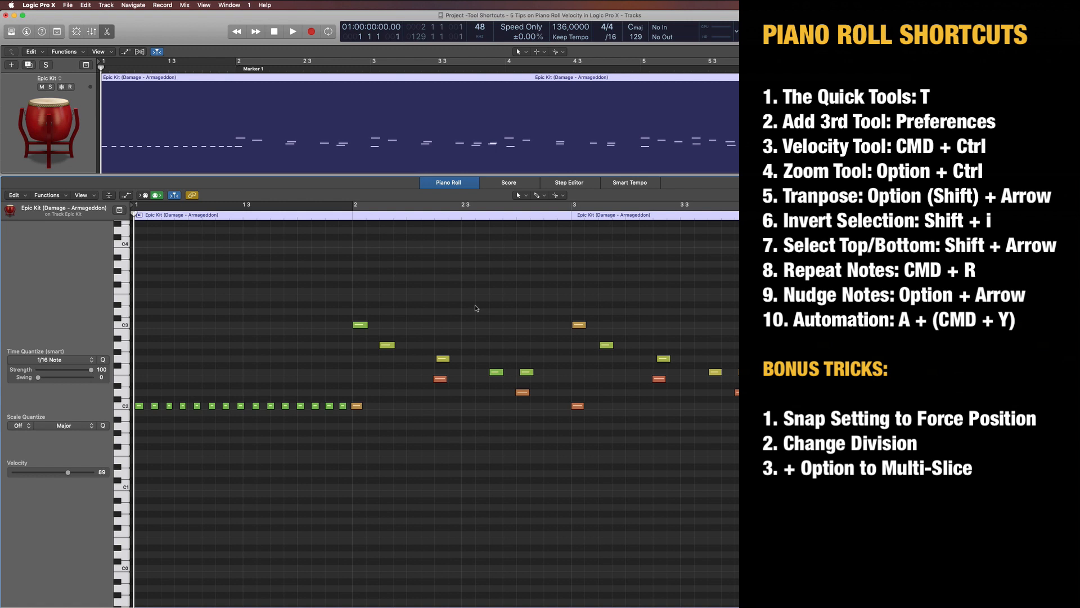
# Select all notes of the Epic Kit region, zoom the piano roll to fit them, and clear the selection
pyautogui.press('super+a')
pyautogui.press('z')
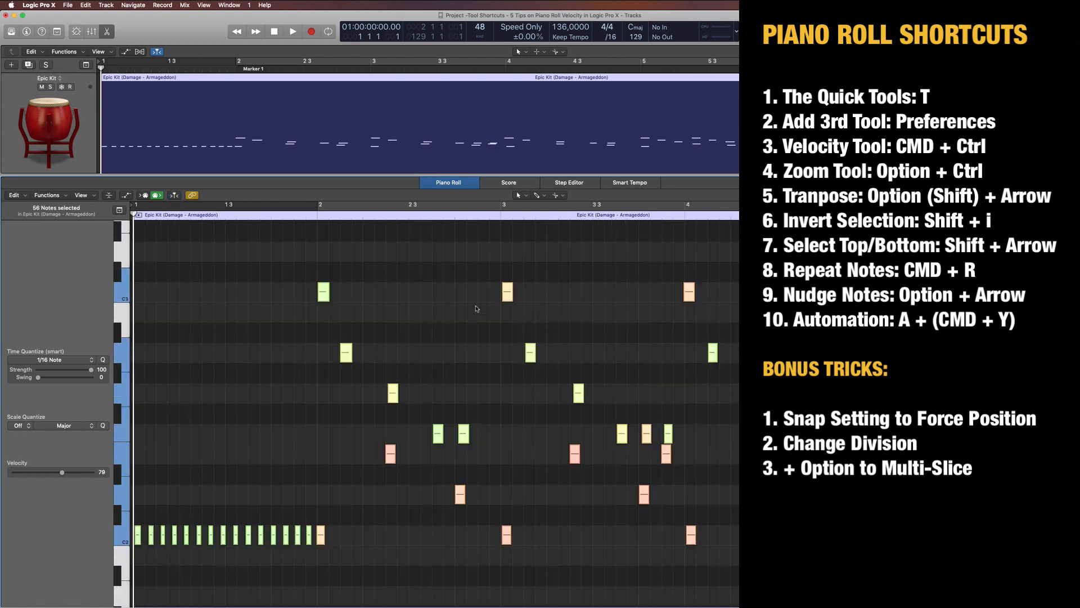
pyautogui.click(529, 404)
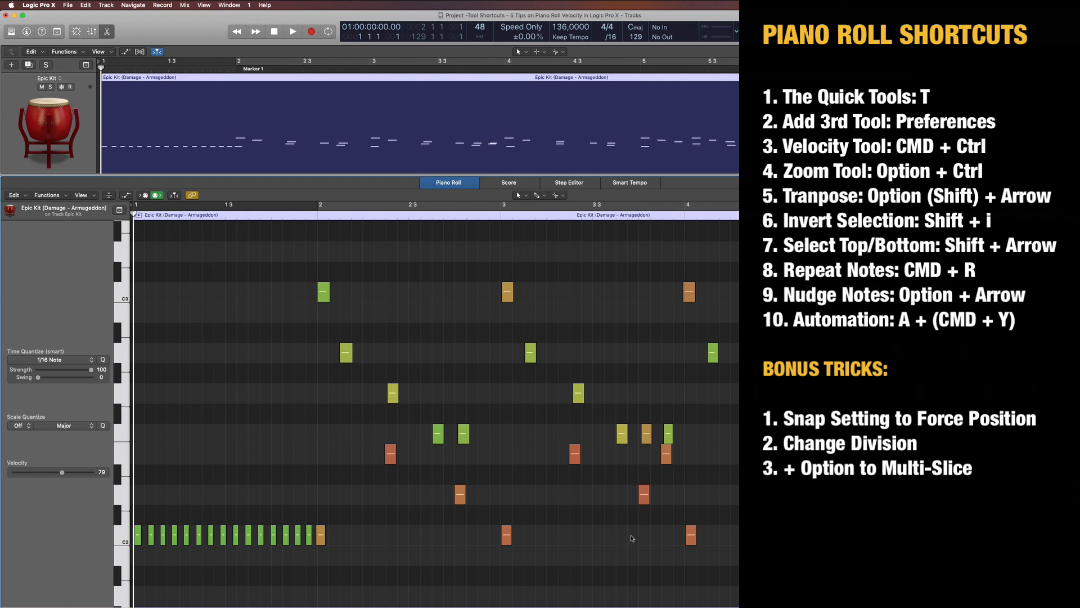
# Select the three F2 notes near the end of bar 3, invert the selection, and clear it
pyautogui.moveTo(599, 423); pyautogui.dragTo(697, 437)
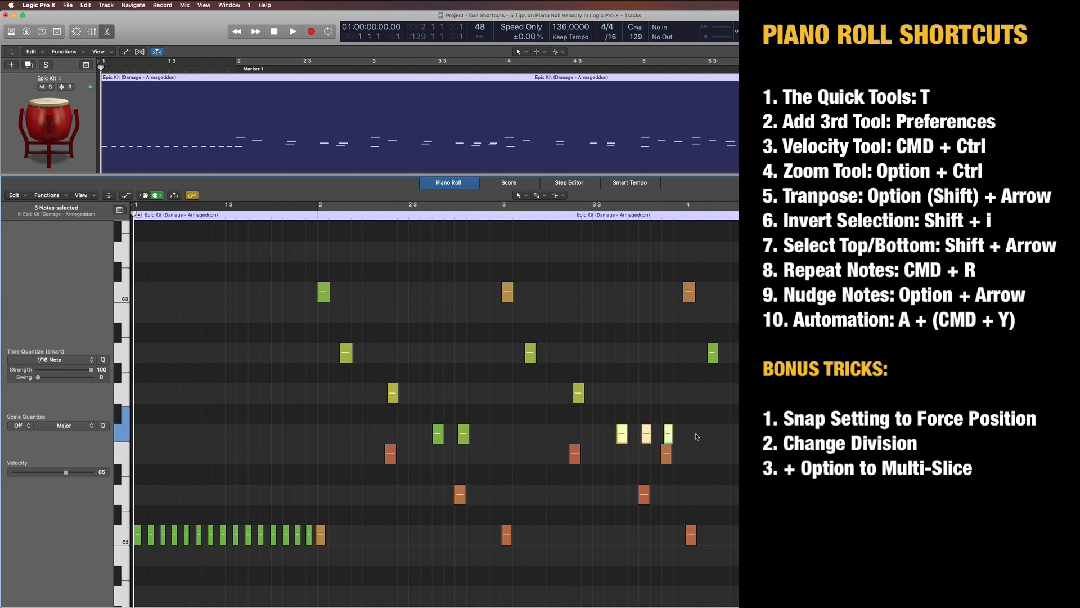
pyautogui.click(609, 416)
pyautogui.moveTo(590, 425); pyautogui.dragTo(681, 435)
pyautogui.hotkey('shift', 'i')
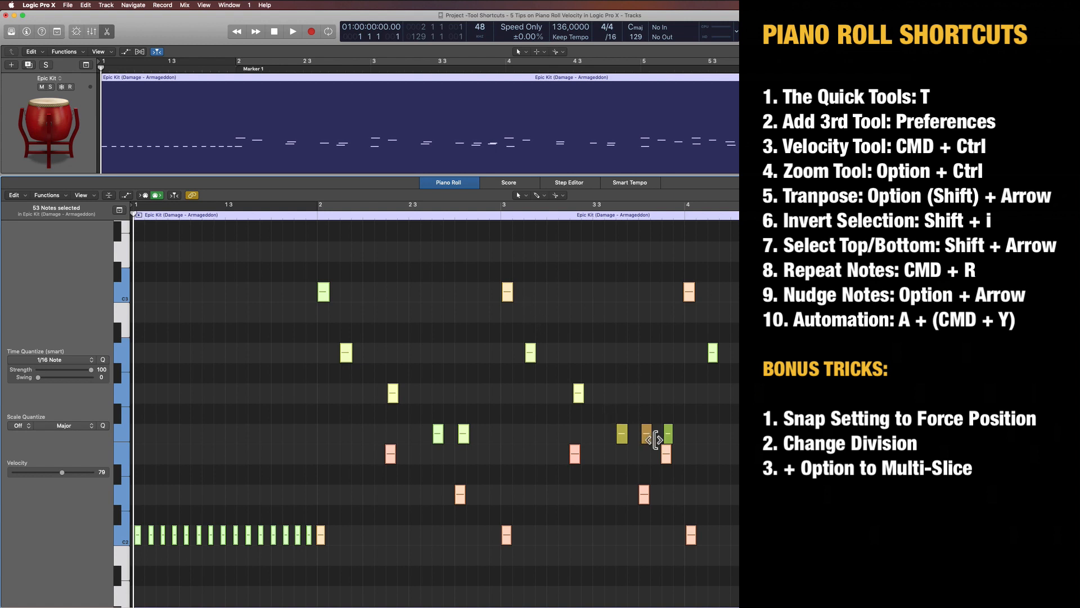
pyautogui.click(638, 367)
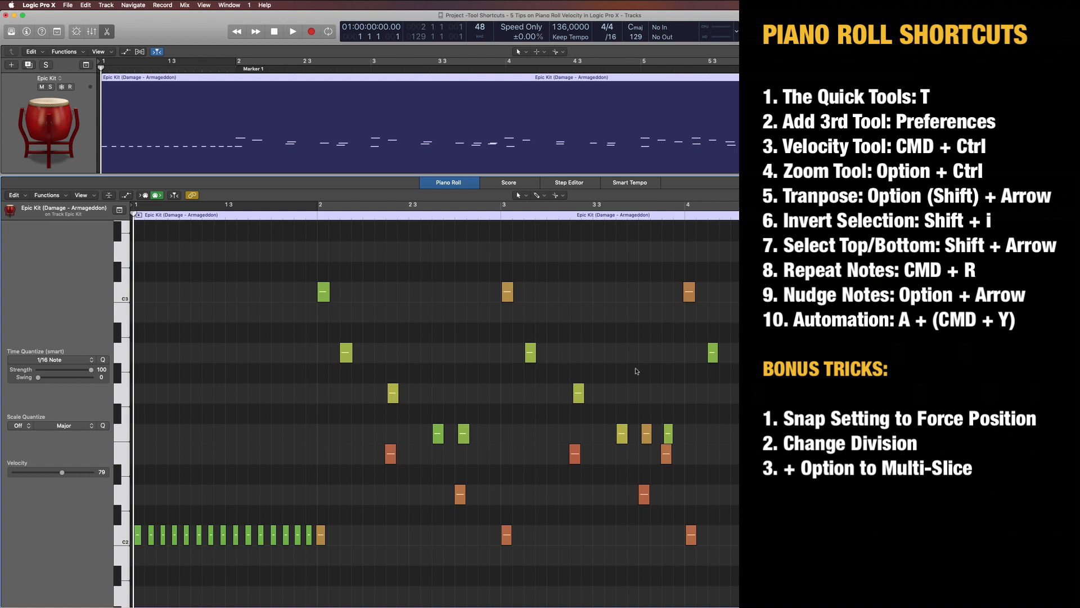
# Open the Strings Short region in the piano roll and zoom out to show both its high and low note lines
pyautogui.press('p')
pyautogui.click(402, 331)
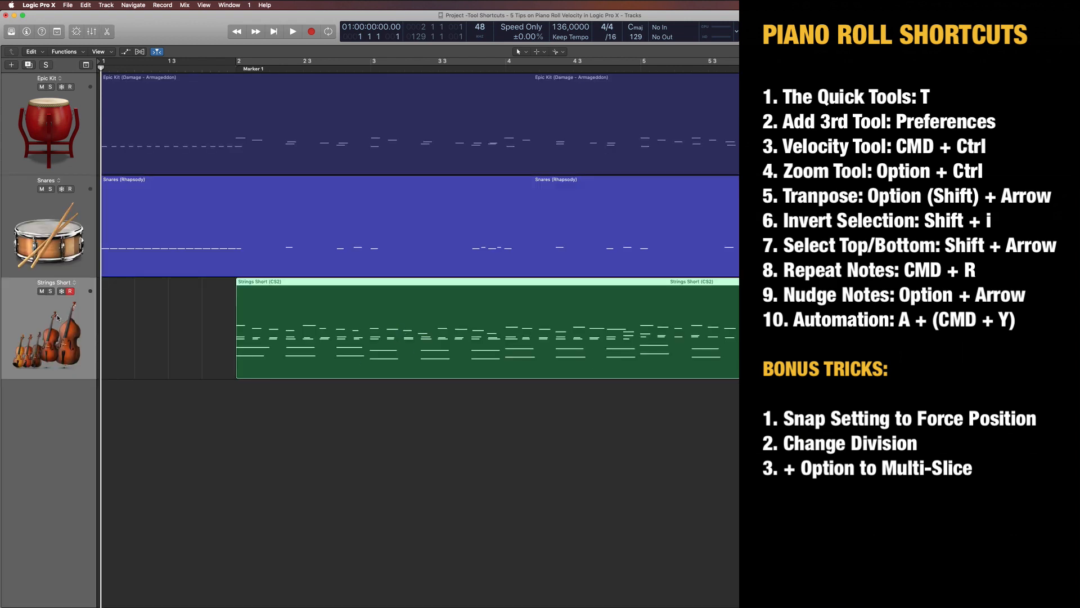
pyautogui.press('p')
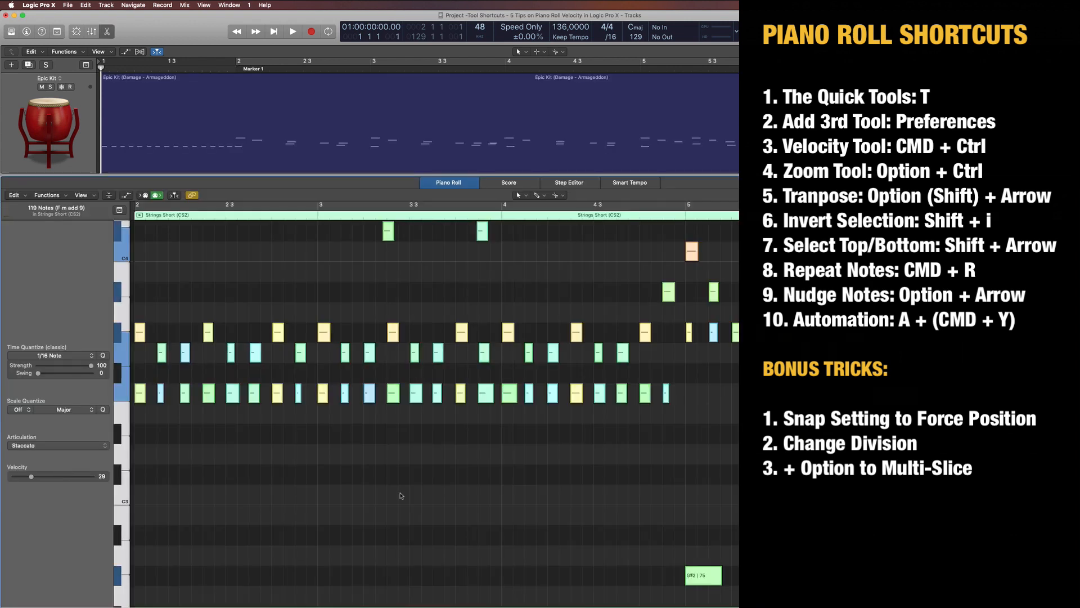
pyautogui.press('z')
pyautogui.click(397, 456)
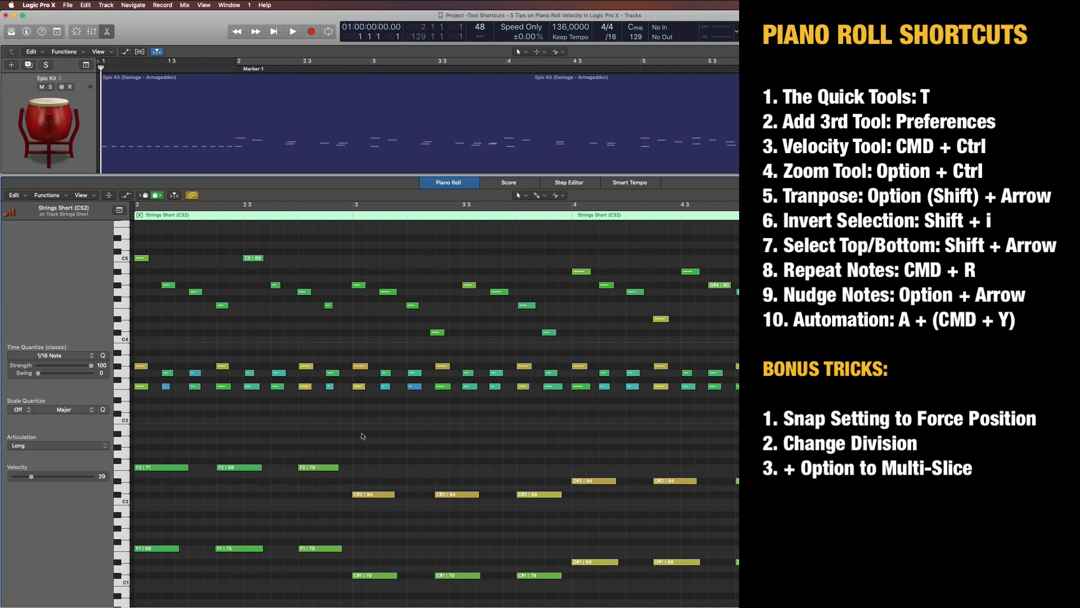
# Select the bottom notes of the Strings Short region, remove the stray upper notes from the selection, and clear it
pyautogui.hotkey('shift', 'Down')
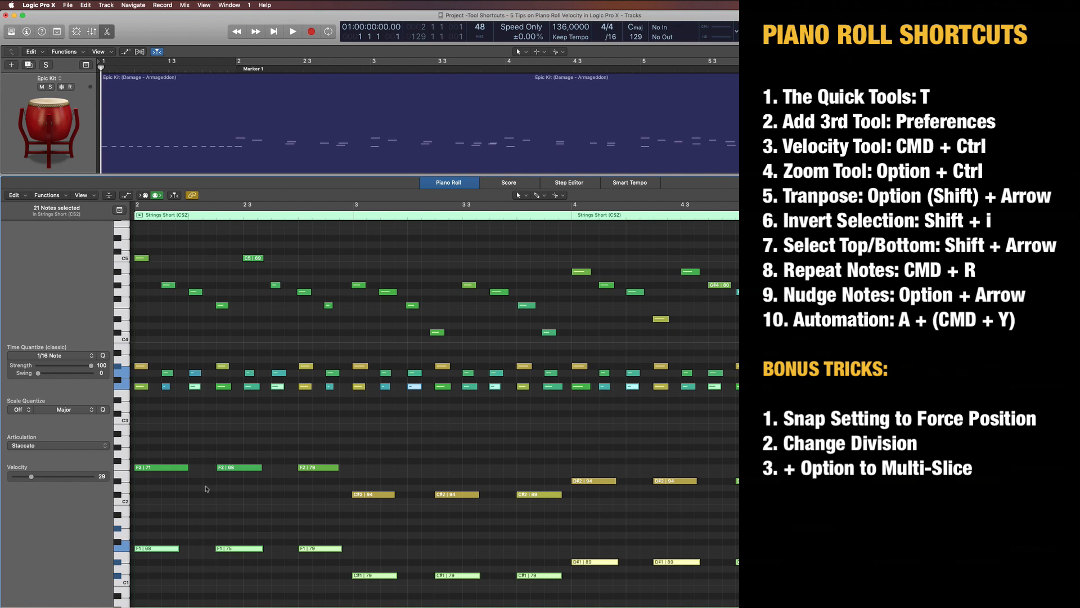
pyautogui.keyDown('shift'); pyautogui.click(195, 386); pyautogui.keyUp('shift')
pyautogui.keyDown('shift'); pyautogui.click(278, 386); pyautogui.keyUp('shift')
pyautogui.keyDown('shift'); pyautogui.click(414, 386); pyautogui.keyUp('shift')
pyautogui.keyDown('shift'); pyautogui.click(633, 386); pyautogui.keyUp('shift')
pyautogui.keyDown('shift'); pyautogui.click(824, 366); pyautogui.keyUp('shift')
pyautogui.keyDown('shift'); pyautogui.click(851, 373); pyautogui.keyUp('shift')
pyautogui.click(440, 554)
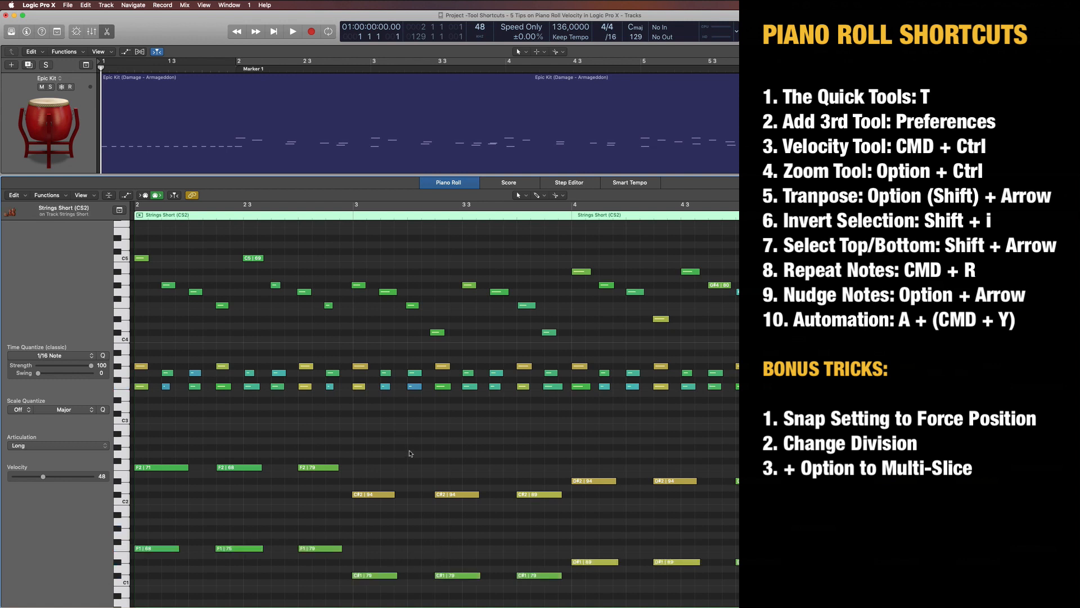
# Select the top notes of the Strings Short region and clear the selection
pyautogui.hotkey('shift', 'Up')
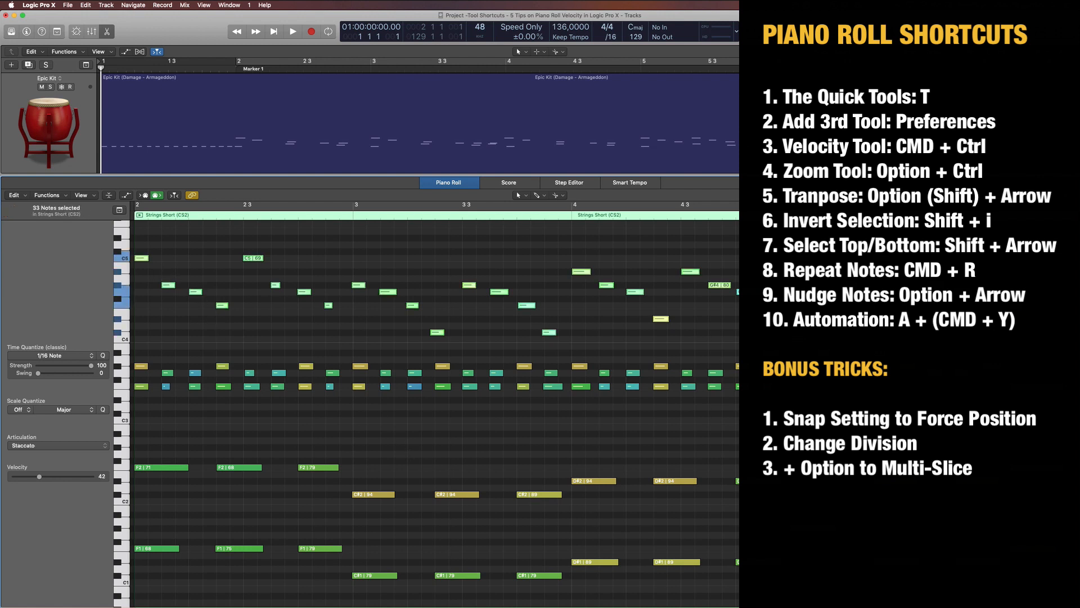
pyautogui.click(256, 319)
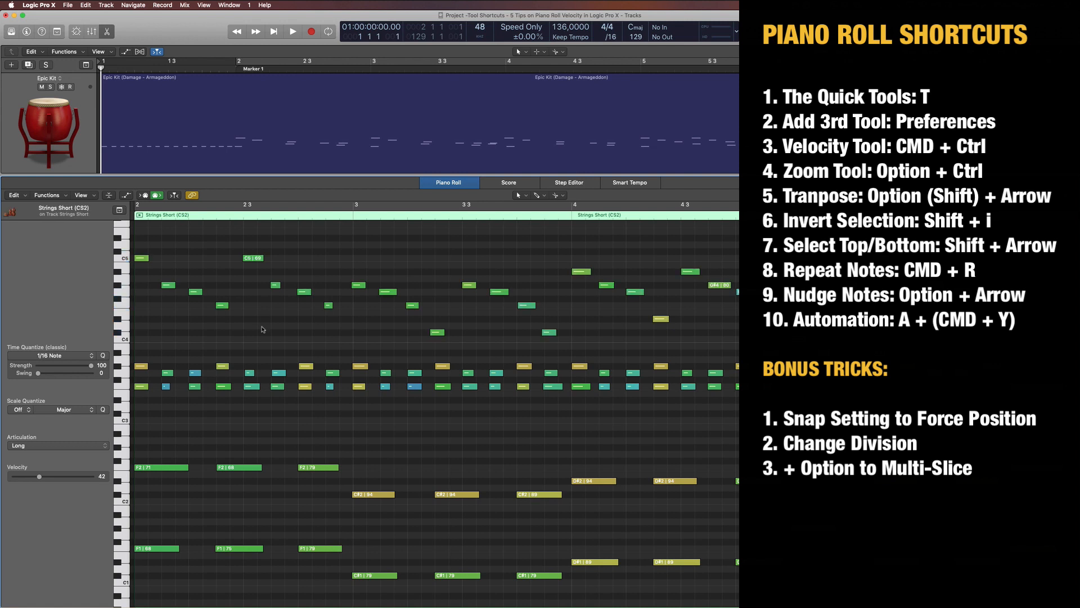
# Open the Snares (Rhapsody) region in the piano roll and deselect its notes
pyautogui.press('p')
pyautogui.click(247, 218)
pyautogui.press('p')
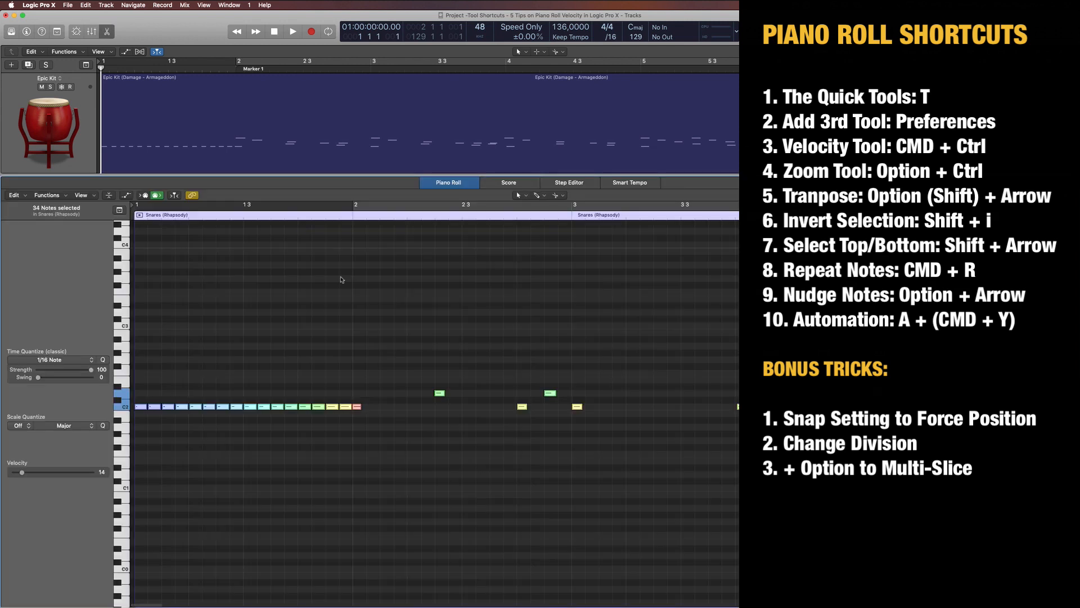
pyautogui.click(428, 346)
pyautogui.moveTo(610, 391); pyautogui.dragTo(569, 429)
pyautogui.click(568, 368)
# Repeat the four snare notes from the end of bar 5 to bar 6 and move the copies earlier, closer to the originals
pyautogui.hscroll(10, 574, 374)
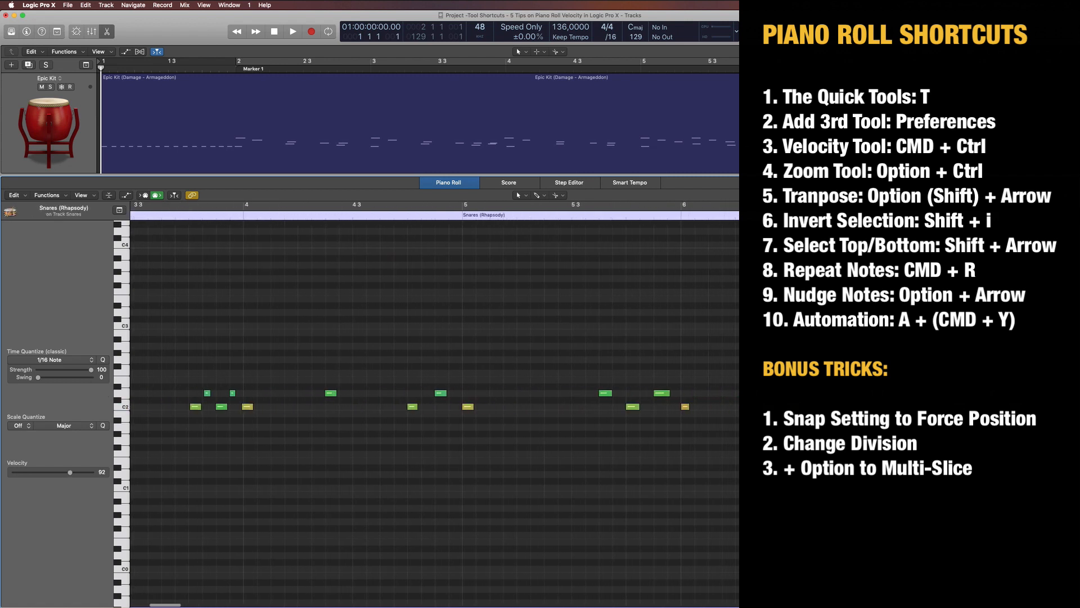
pyautogui.moveTo(498, 372); pyautogui.dragTo(621, 456)
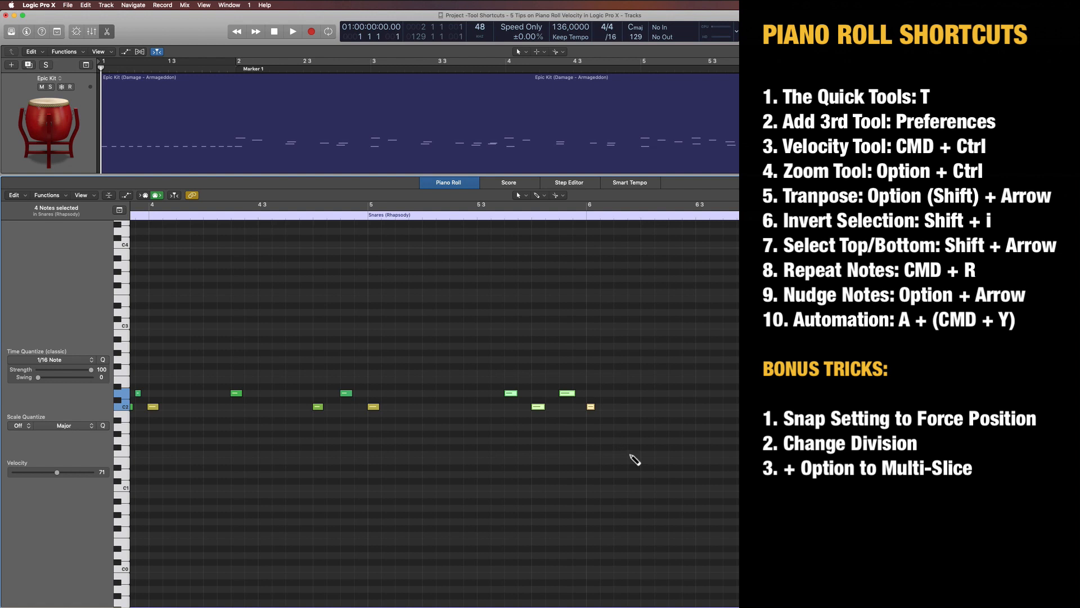
pyautogui.press('super+r')
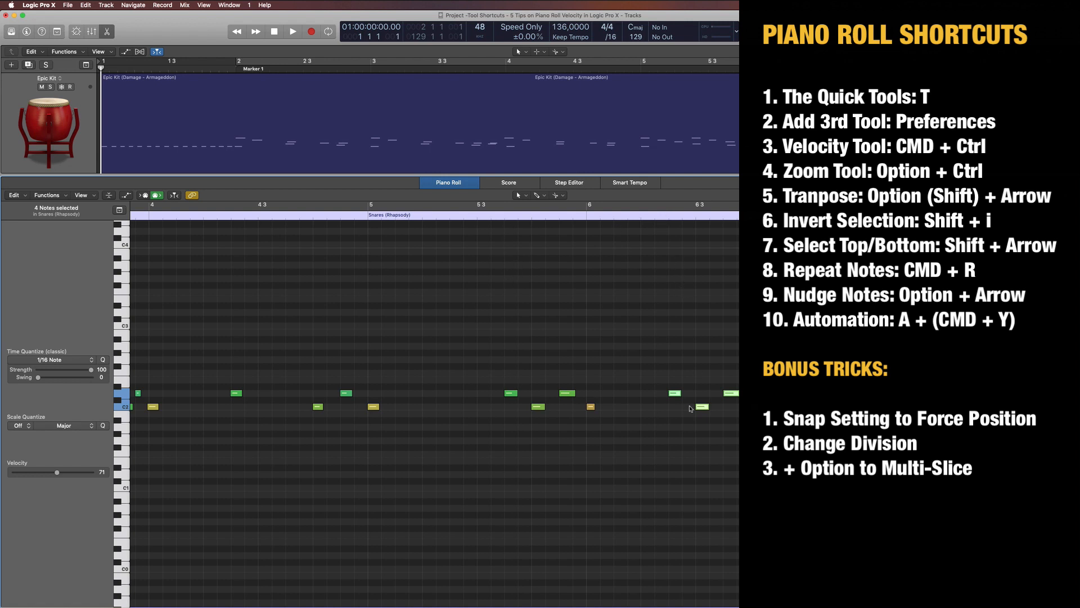
pyautogui.moveTo(779, 439); pyautogui.dragTo(658, 394)
pyautogui.click(621, 409)
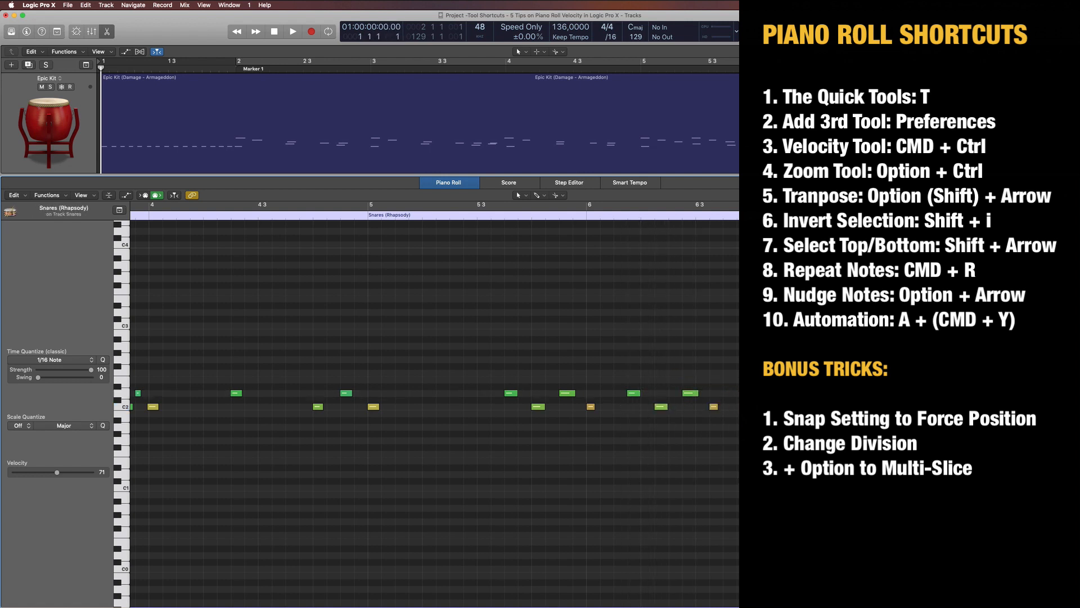
# Delete the repeated snare notes after bar 6
pyautogui.moveTo(779, 452); pyautogui.dragTo(628, 390)
pyautogui.press('Delete')
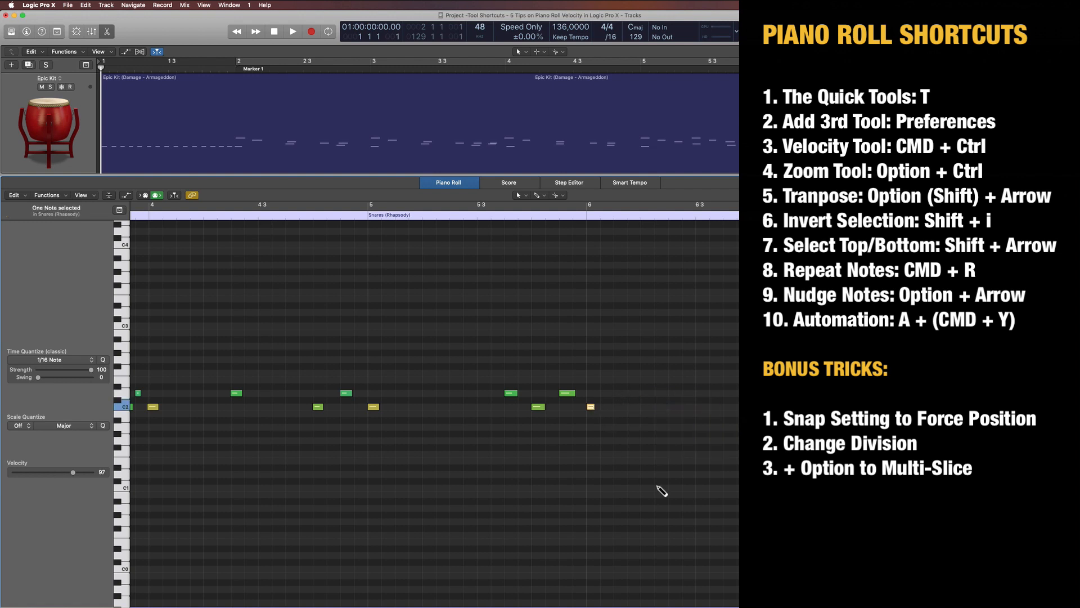
pyautogui.click(700, 406)
# Zoom in on the snare notes at the end of bar 3 and select the C2 note on beat 4
pyautogui.press('super+Right')
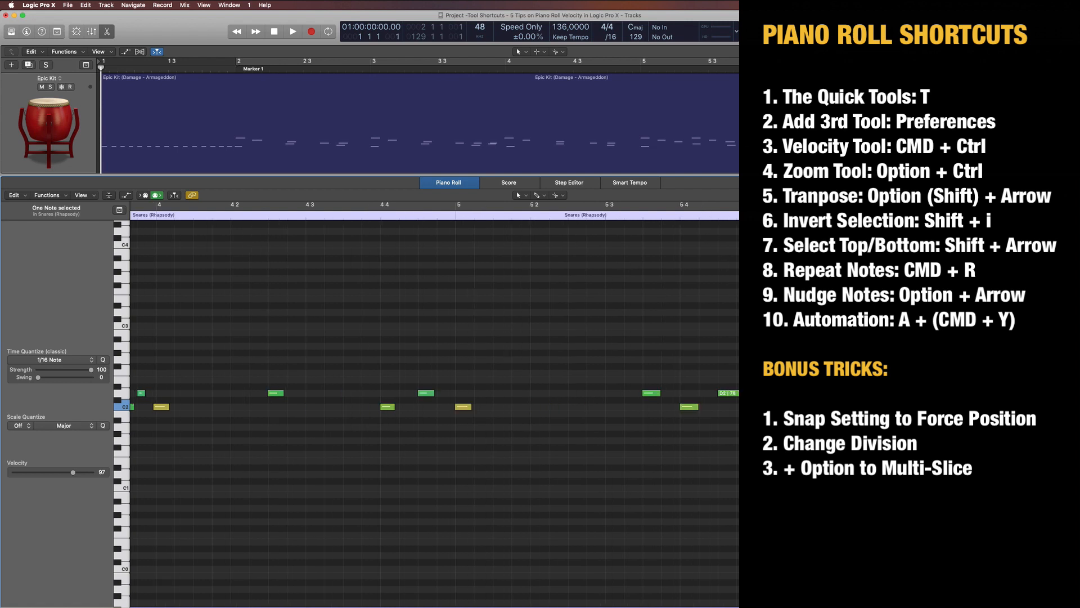
pyautogui.press('super+Left')
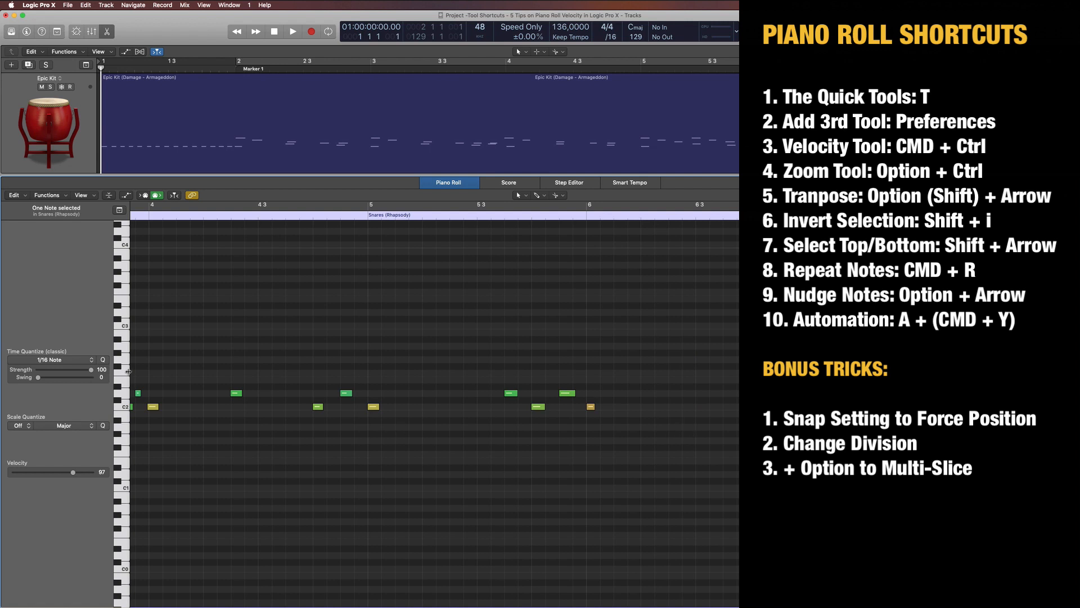
pyautogui.moveTo(223, 360); pyautogui.dragTo(147, 436)
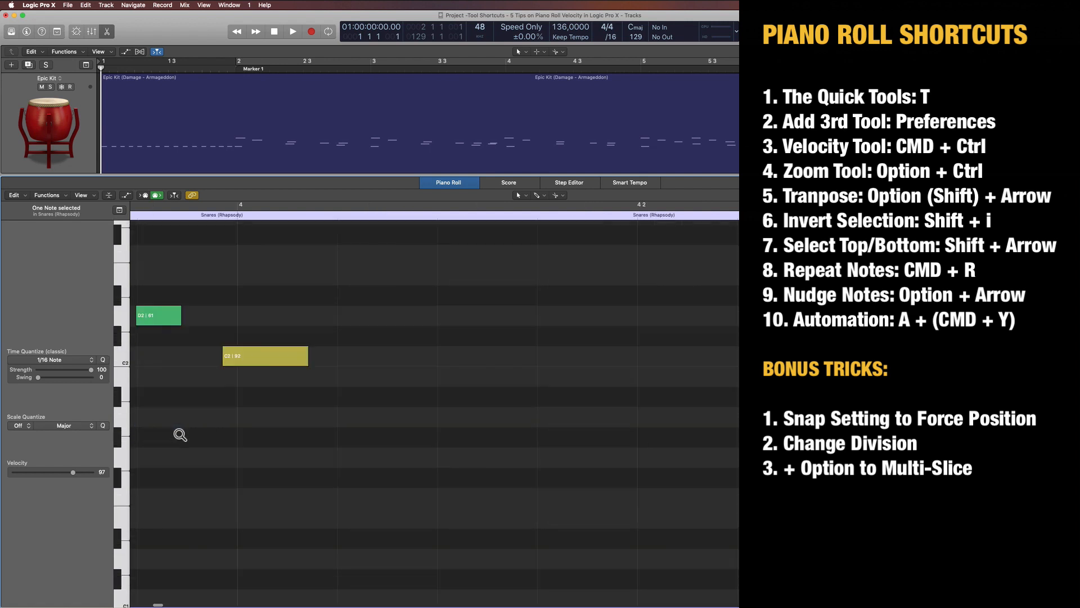
pyautogui.hscroll(-10, 256, 386)
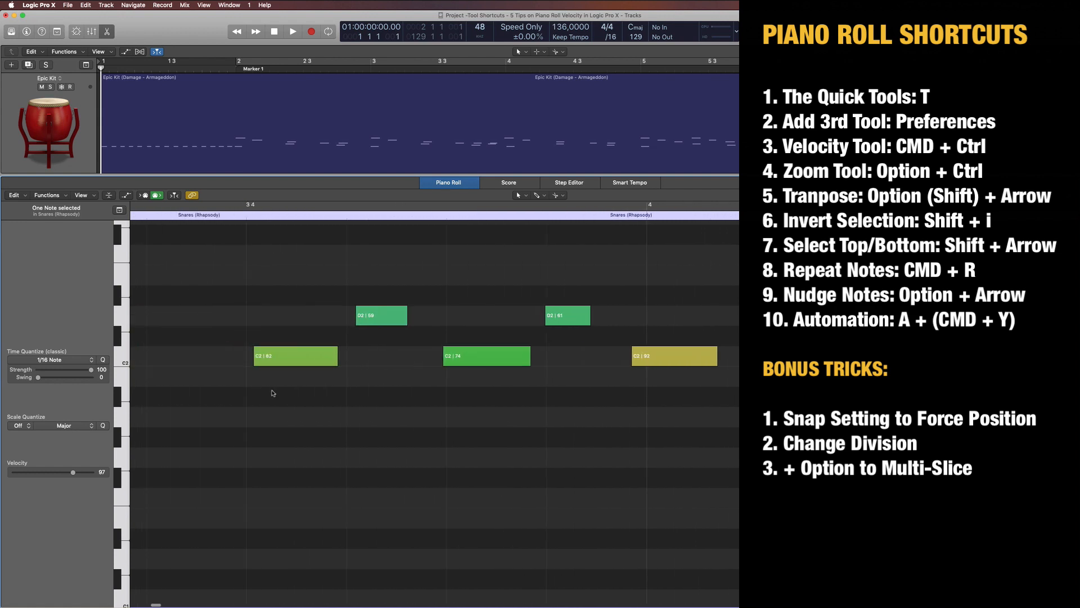
pyautogui.click(294, 364)
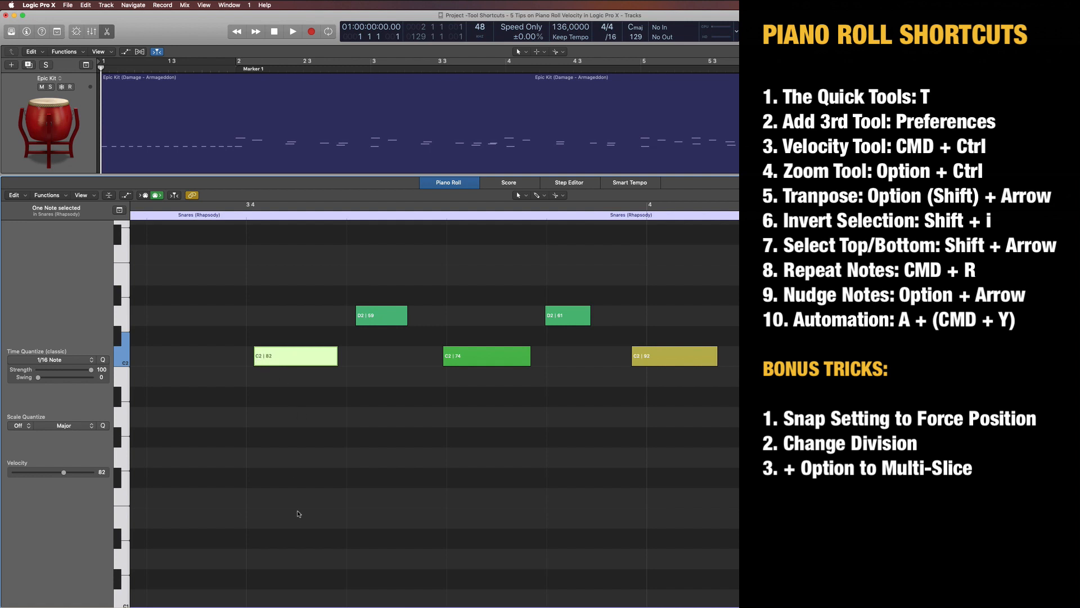
pyautogui.hotkey('ctrl', 'alt')
pyautogui.moveTo(309, 424); pyautogui.dragTo(235, 334)
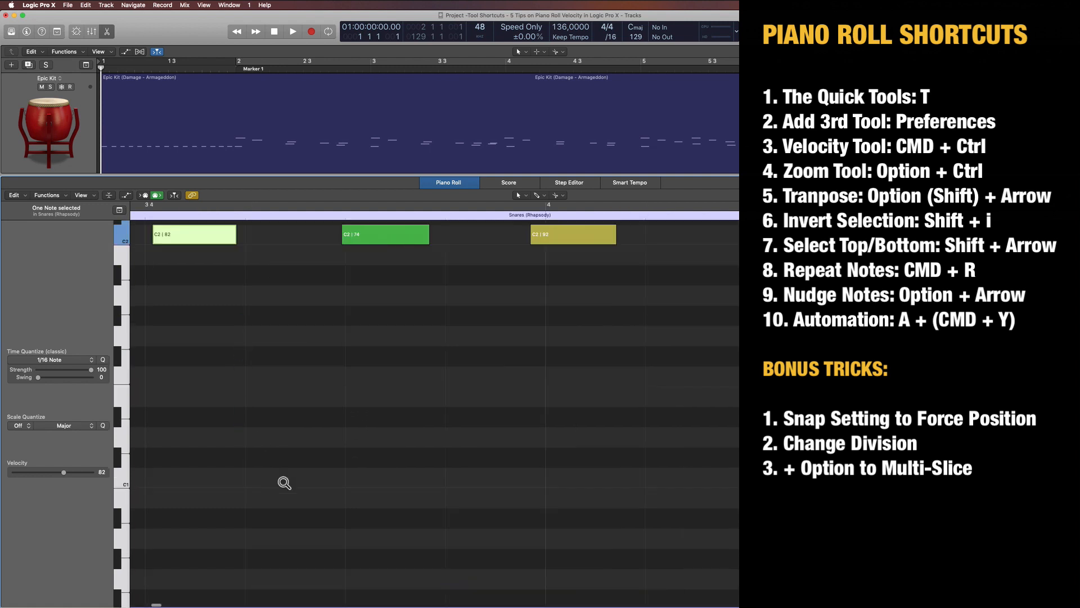
pyautogui.scroll(3, 263, 432)
pyautogui.hscroll(-4, 263, 432)
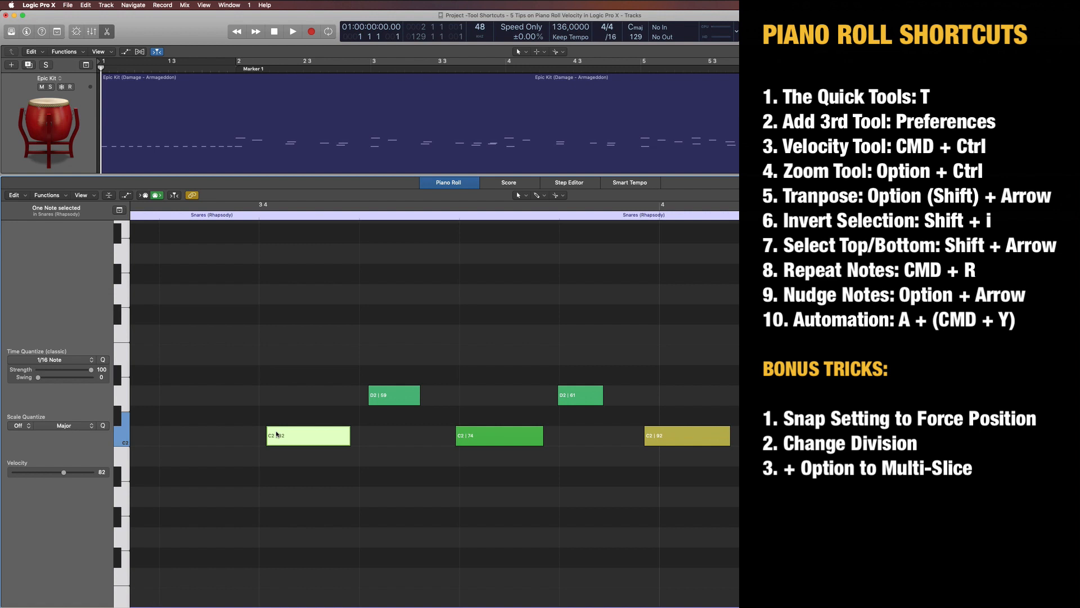
# Nudge the selected C2 note earlier and later in time, ending at its original position
pyautogui.hotkey('alt', 'Left')
pyautogui.hotkey('alt', 'Right')
pyautogui.hotkey('alt', 'Right')
pyautogui.hotkey('alt', 'Right')
pyautogui.hotkey('alt', 'Left')
pyautogui.hotkey('alt', 'Left')
# Show the toolbar, check that Nudge Value is included in its customization options, and set the nudge value to Division
pyautogui.click(56, 32)
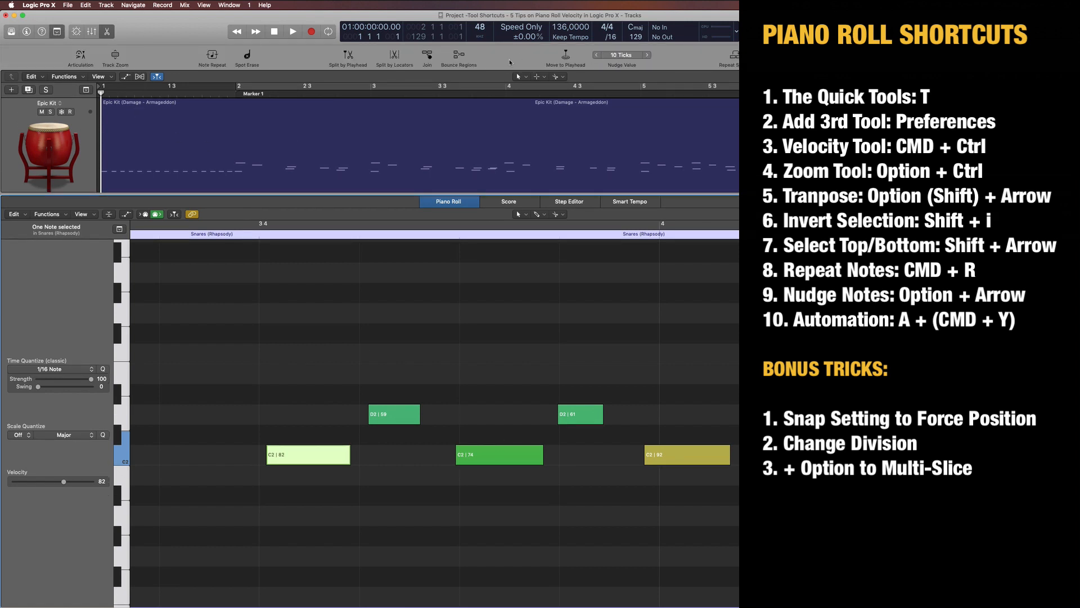
pyautogui.rightClick(511, 62)
pyautogui.click(536, 64)
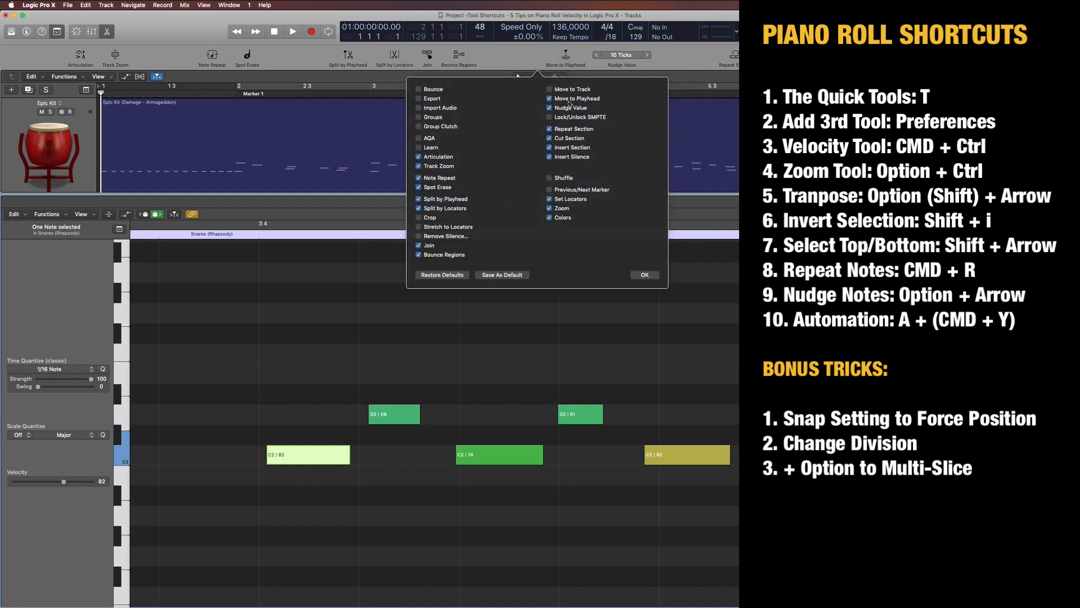
pyautogui.click(646, 274)
pyautogui.click(629, 56)
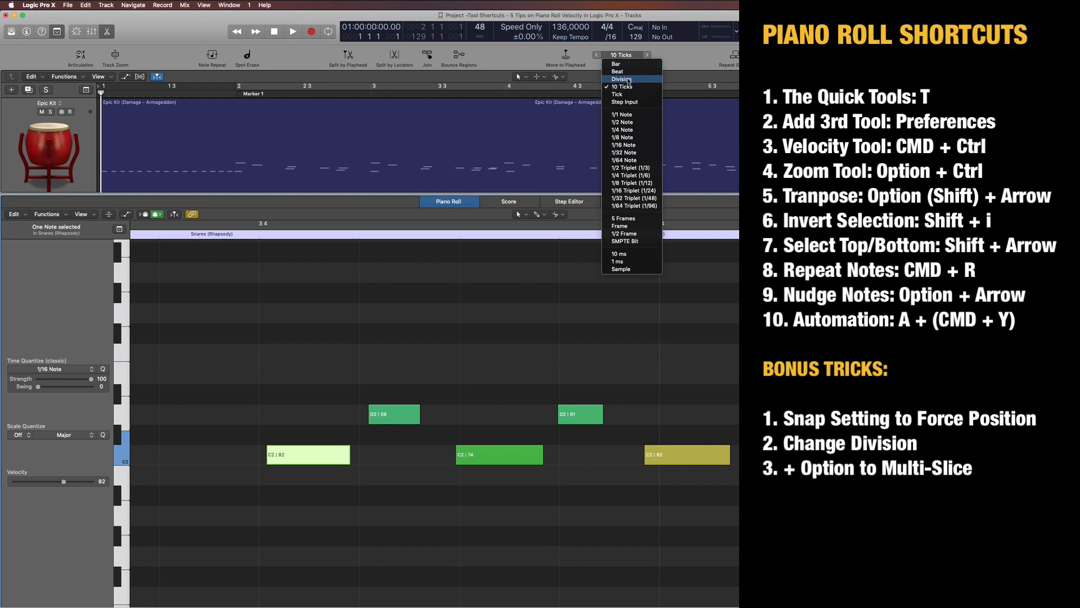
pyautogui.click(629, 80)
# Nudge the first D2 snare note after 3 4 later and earlier by one division, ending at its original position, and deselect it
pyautogui.click(442, 347)
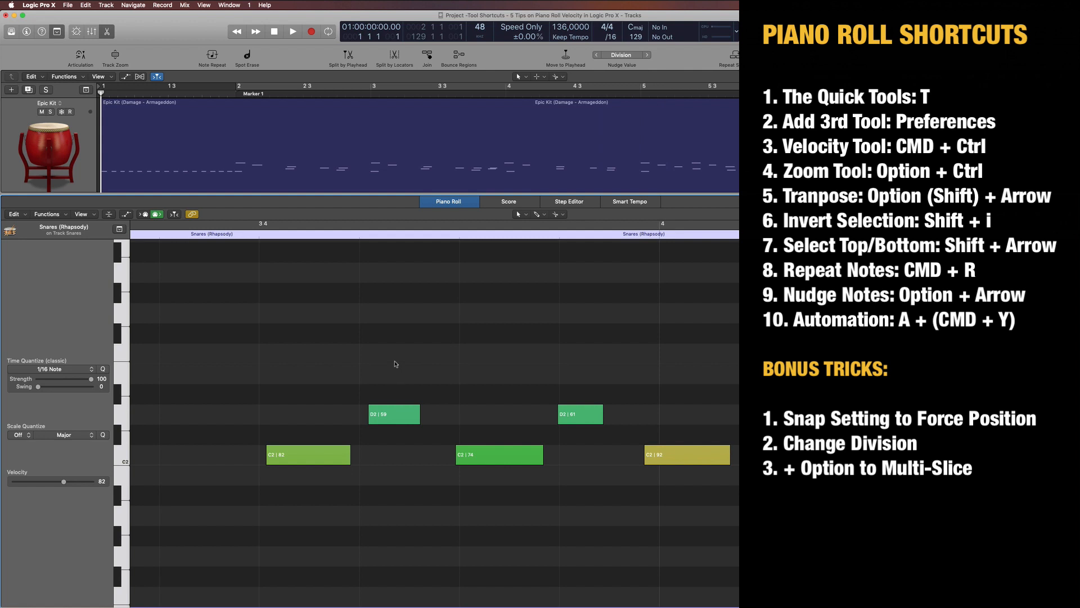
pyautogui.press('e')
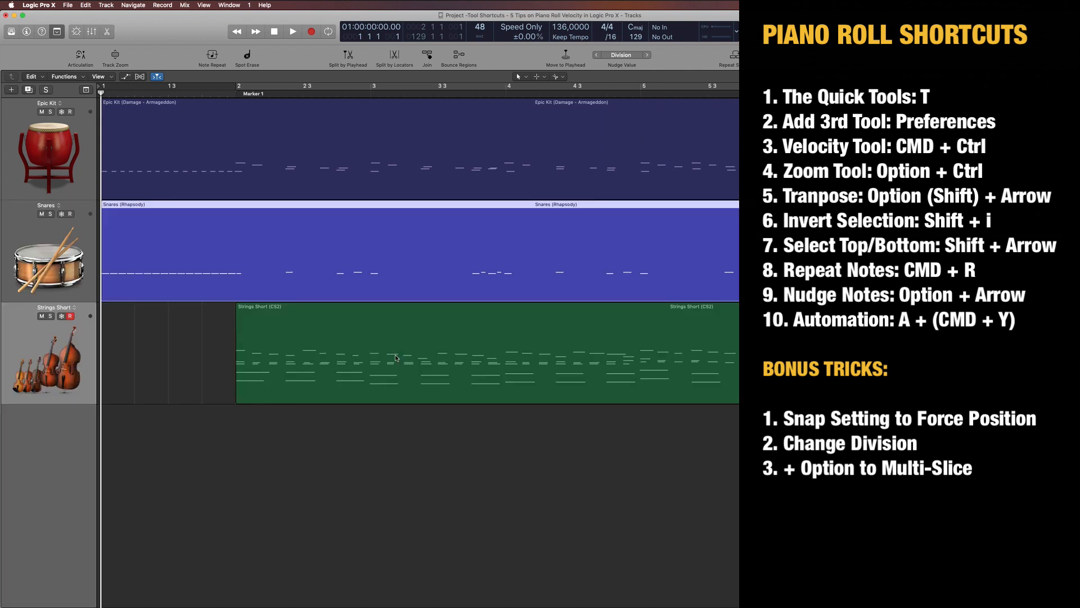
pyautogui.press('e')
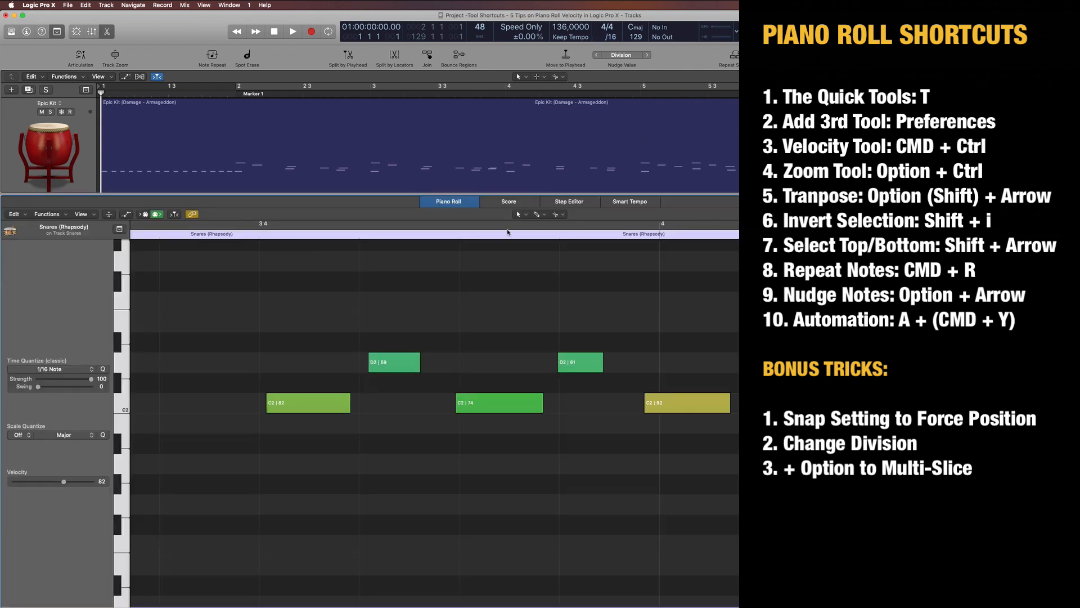
pyautogui.click(408, 368)
pyautogui.hotkey('alt', 'Right')
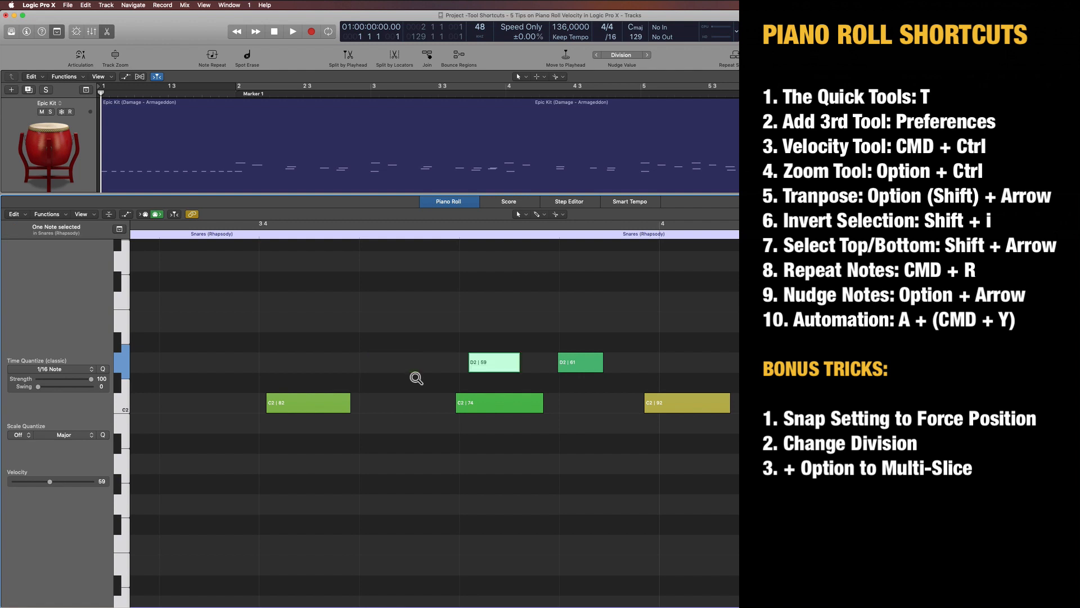
pyautogui.hotkey('alt', 'Left')
pyautogui.hotkey('alt', 'Left')
pyautogui.hotkey('alt', 'Right')
pyautogui.click(562, 289)
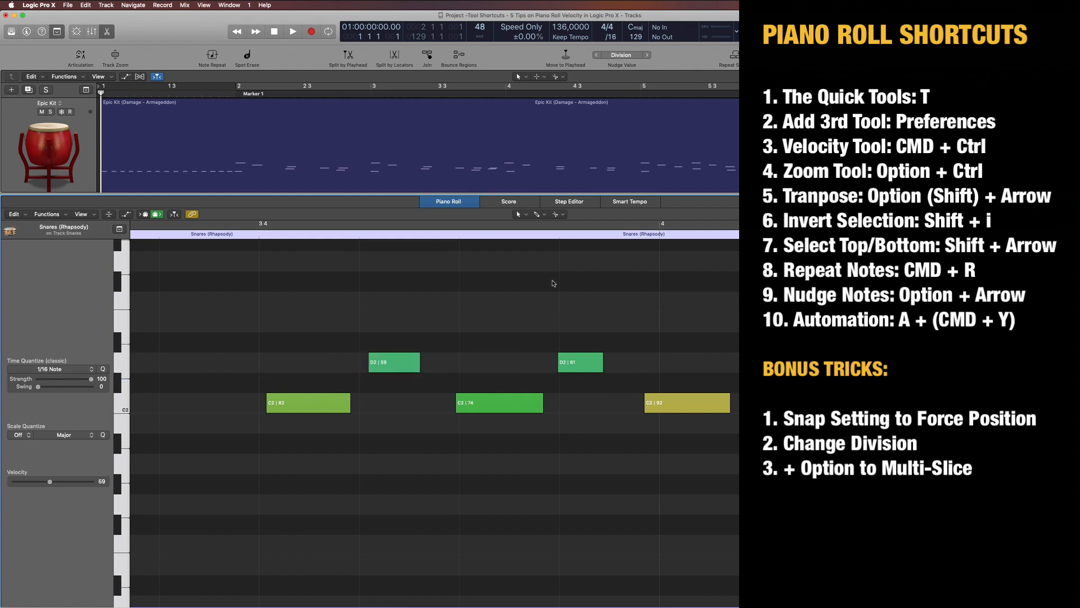
# Zoom the piano roll to fit all the snare notes and show the automation area beneath them
pyautogui.press('p')
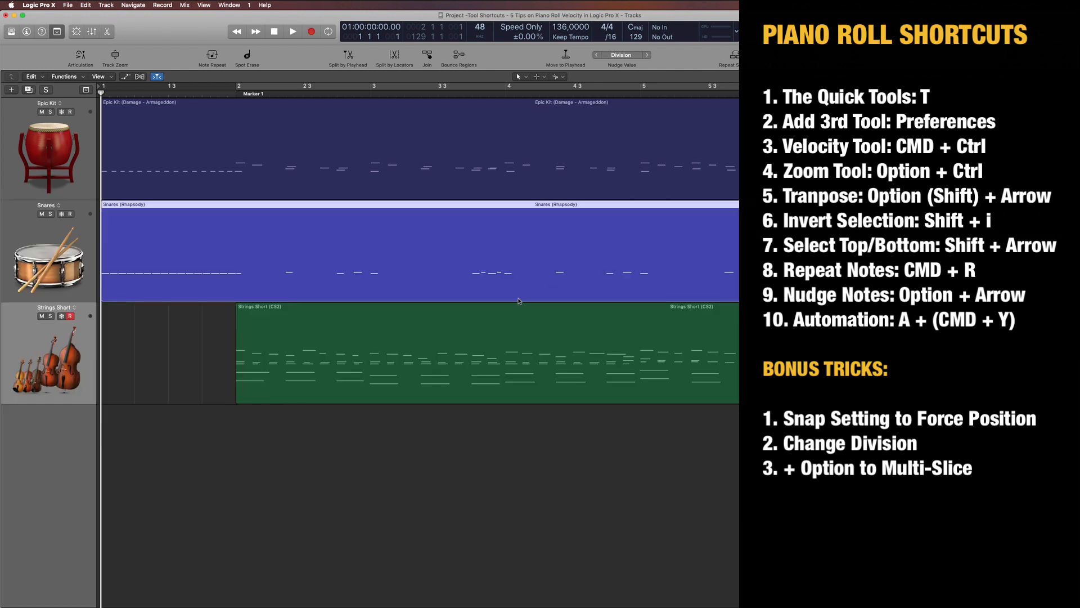
pyautogui.press('p')
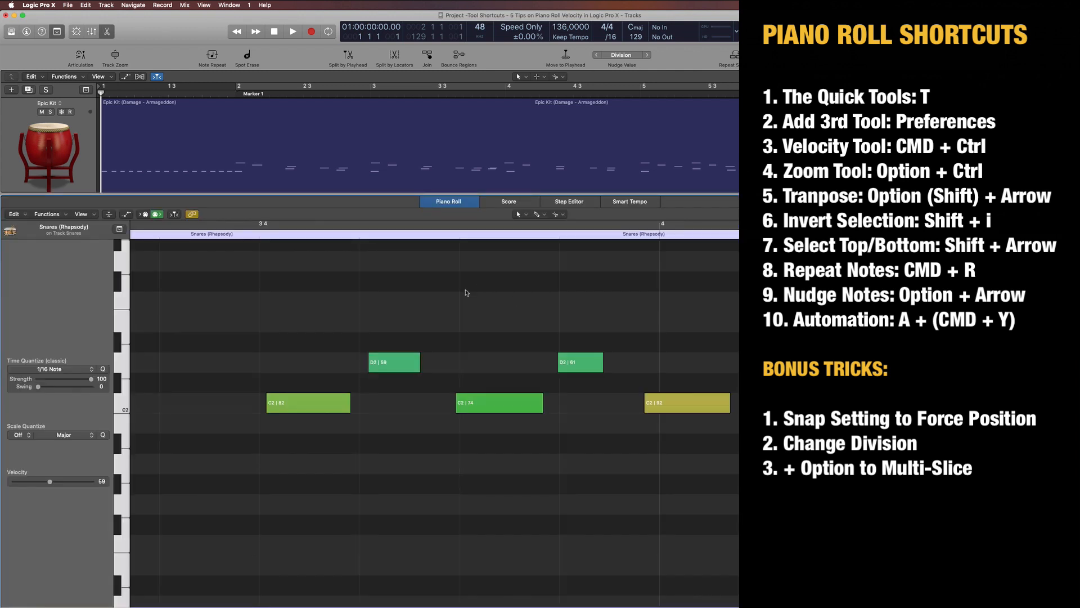
pyautogui.press('super+a')
pyautogui.press('z')
pyautogui.click(376, 293)
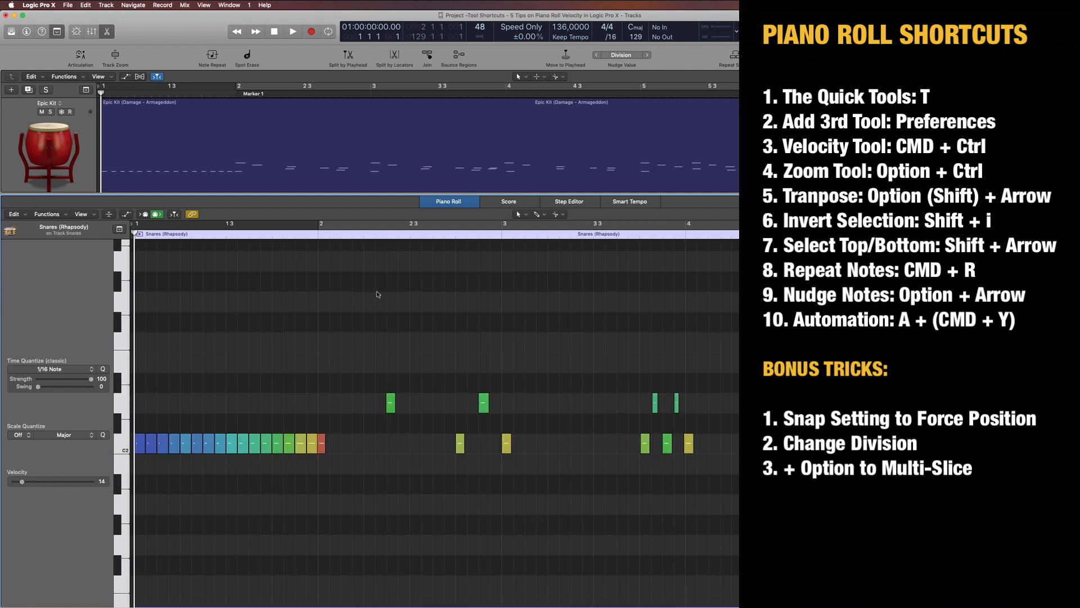
pyautogui.press('a')
pyautogui.scroll(5, 394, 357)
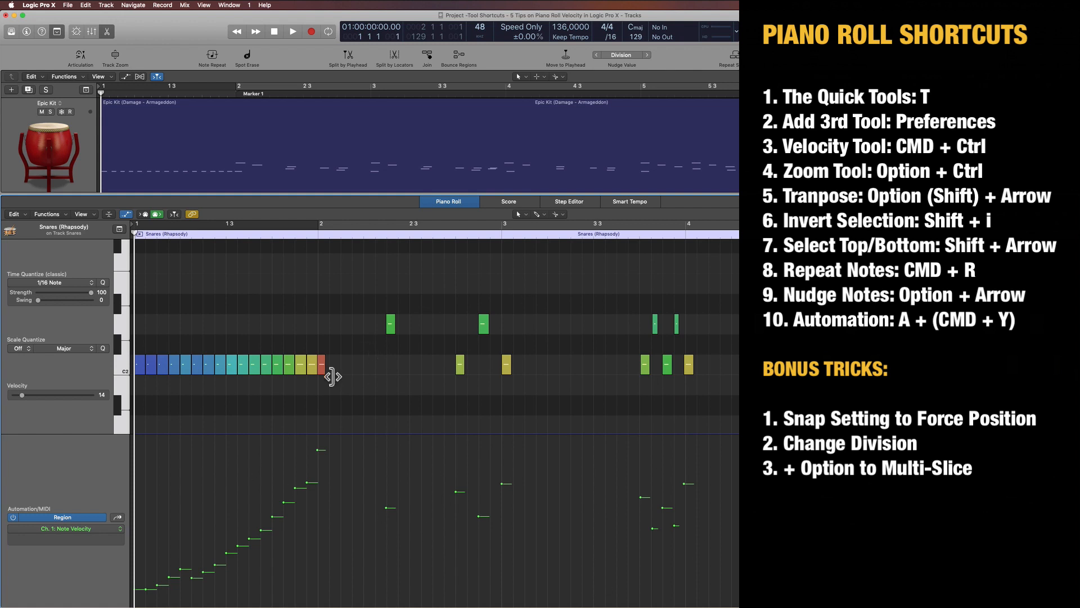
# Open the Strings Short region in the piano roll, select all its notes with the velocity lane displayed, and clear the selection
pyautogui.press('e')
pyautogui.click(364, 342)
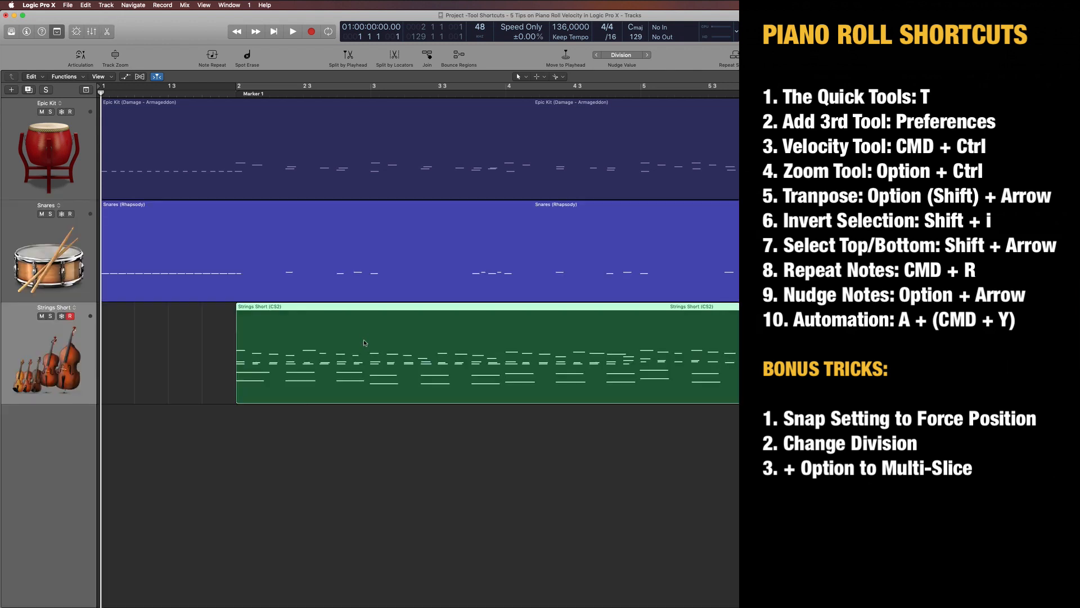
pyautogui.click(349, 174)
pyautogui.click(350, 366)
pyautogui.press('e')
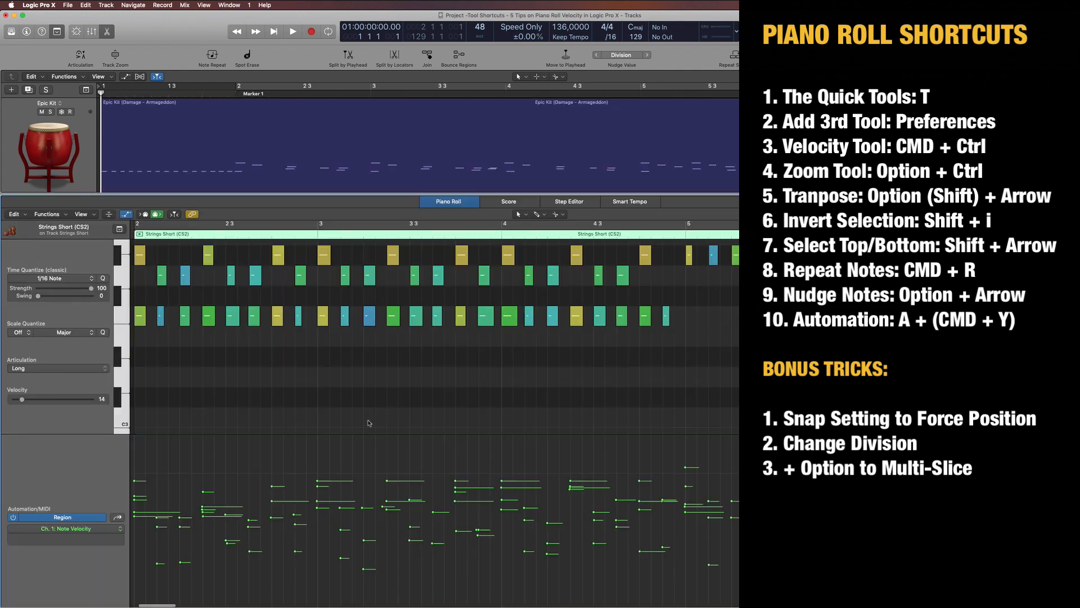
pyautogui.press('super+a')
pyautogui.scroll(4, 368, 372)
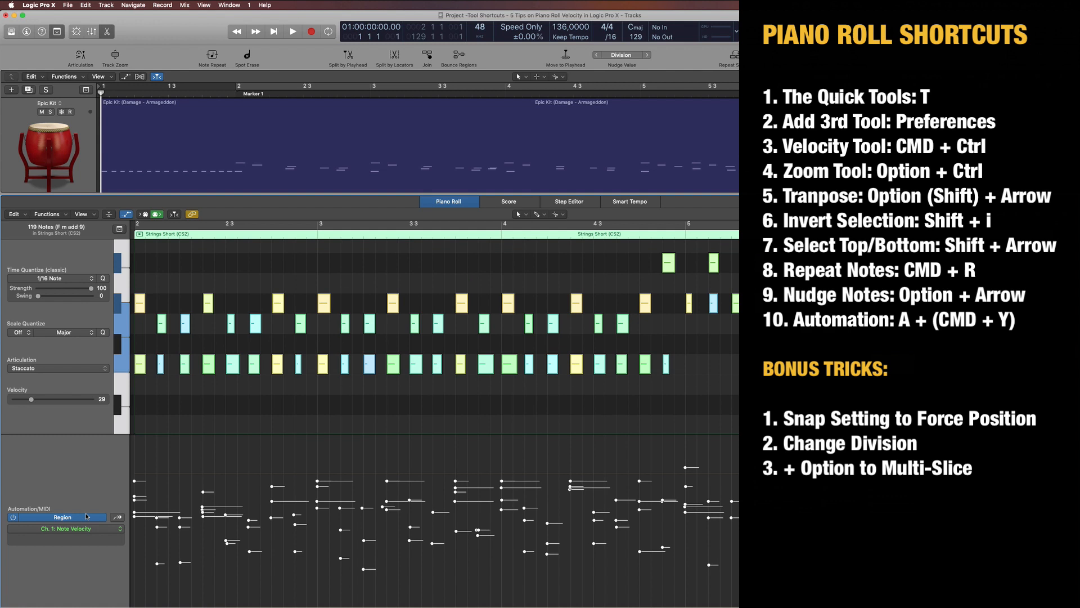
pyautogui.click(271, 411)
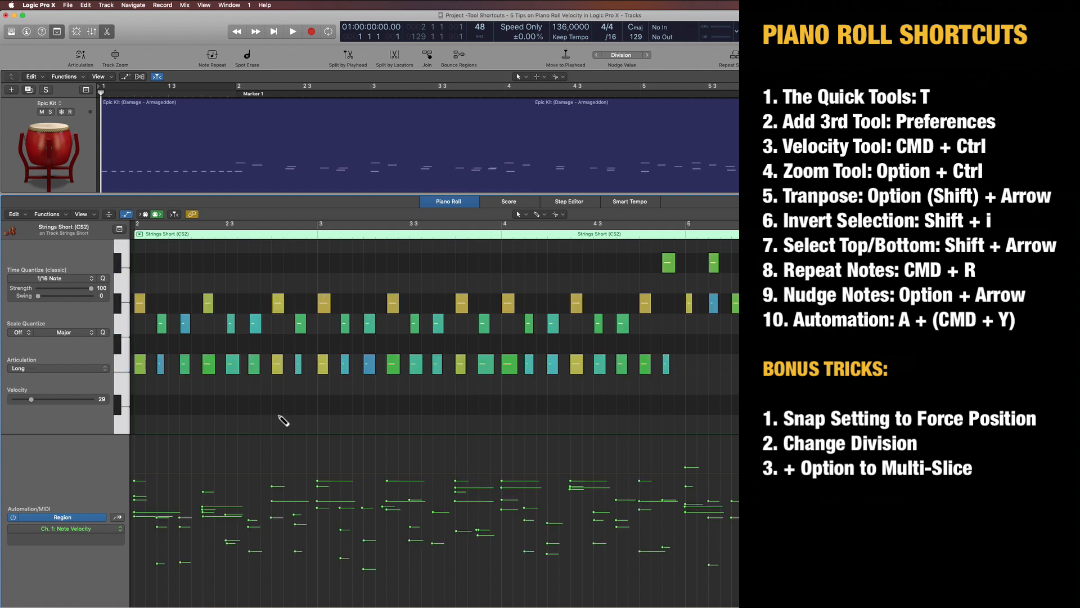
# Review the automation parameter list and cycle the Strings Short lane between Modulation and Note Velocity
pyautogui.click(115, 528)
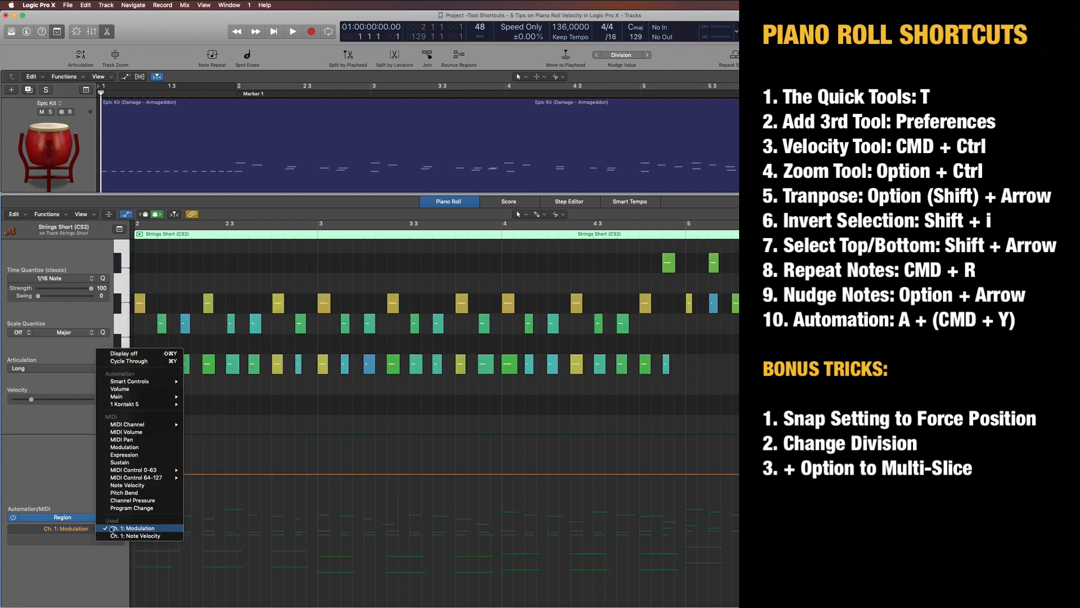
pyautogui.click(62, 469)
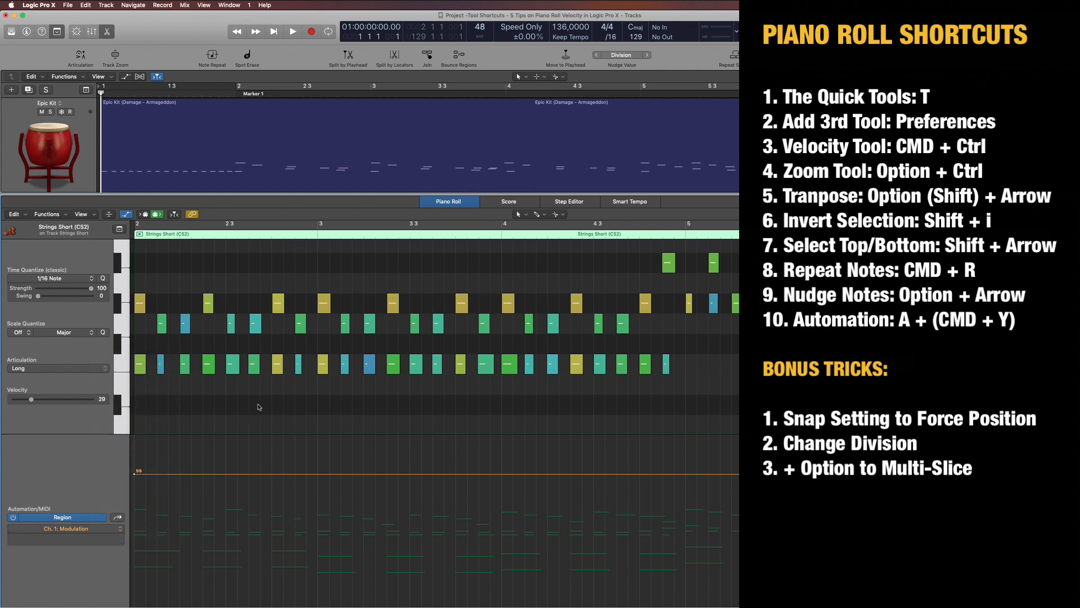
pyautogui.press('super+y')
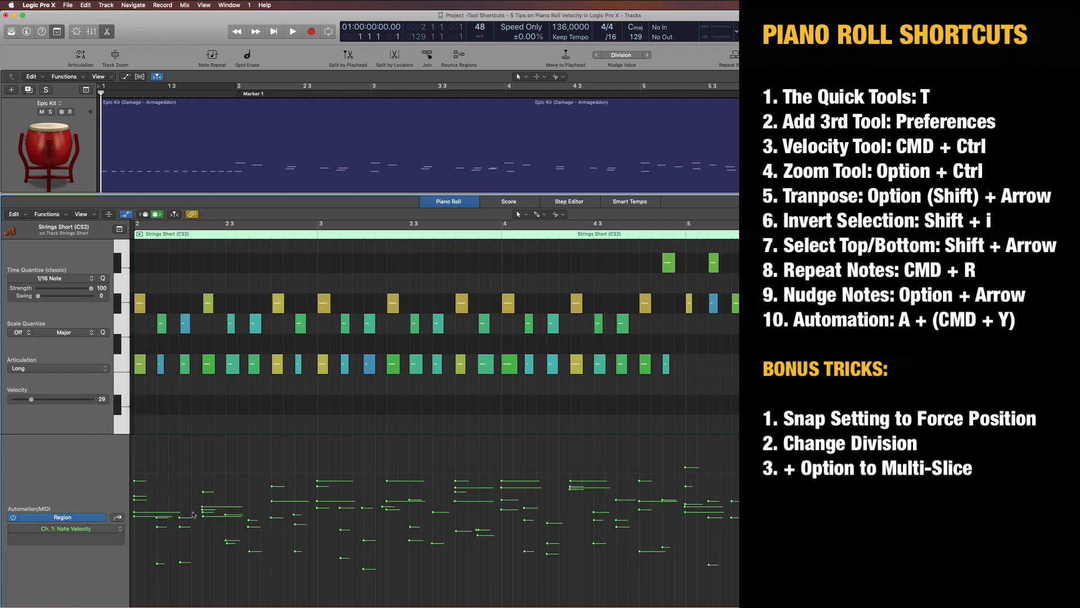
pyautogui.press('super+y')
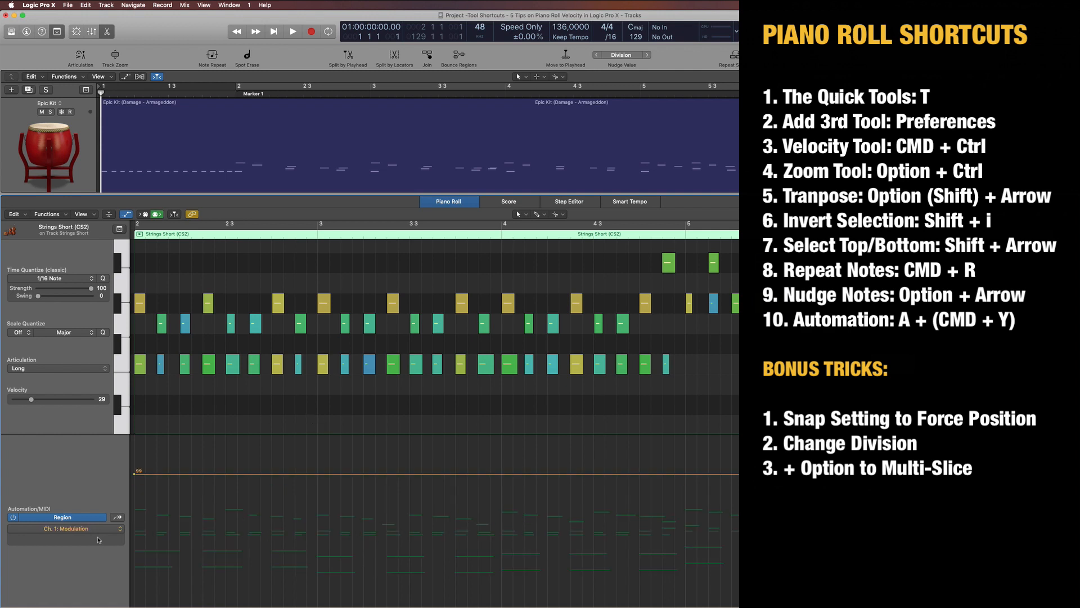
# Switch the automation lane to Expression and add points of about 69 at bar 2, 101 just after bar 3 and 70 after bar 4
pyautogui.click(99, 531)
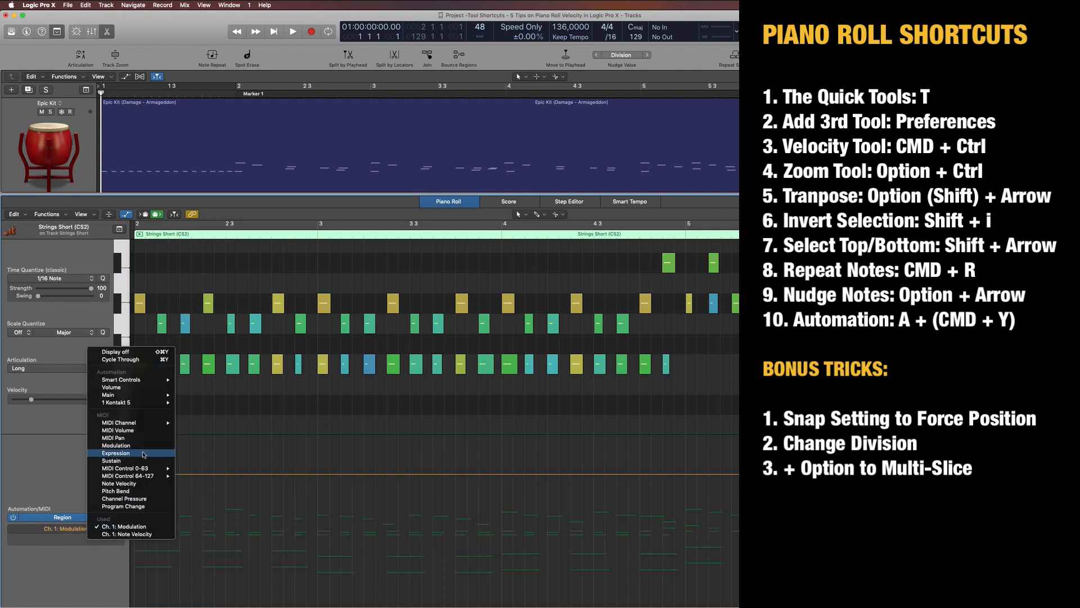
pyautogui.click(143, 454)
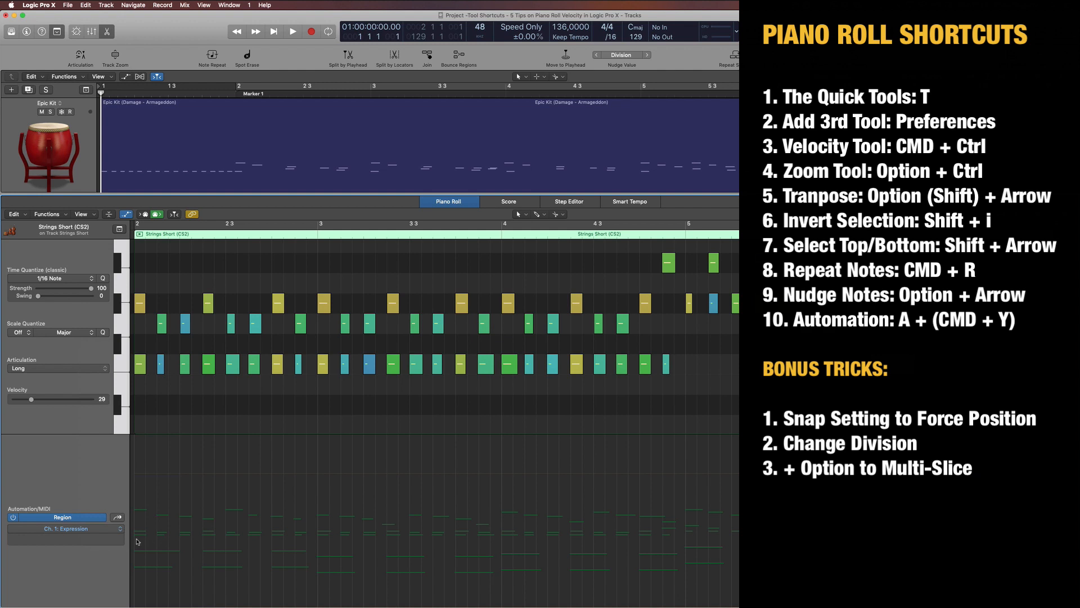
pyautogui.click(143, 515)
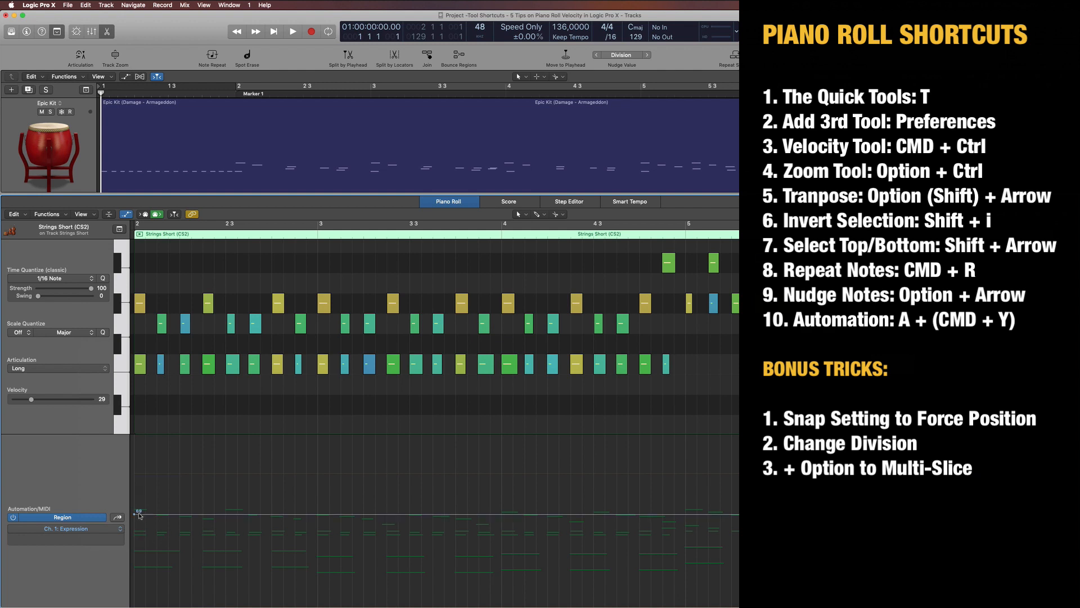
pyautogui.click(332, 471)
pyautogui.click(543, 512)
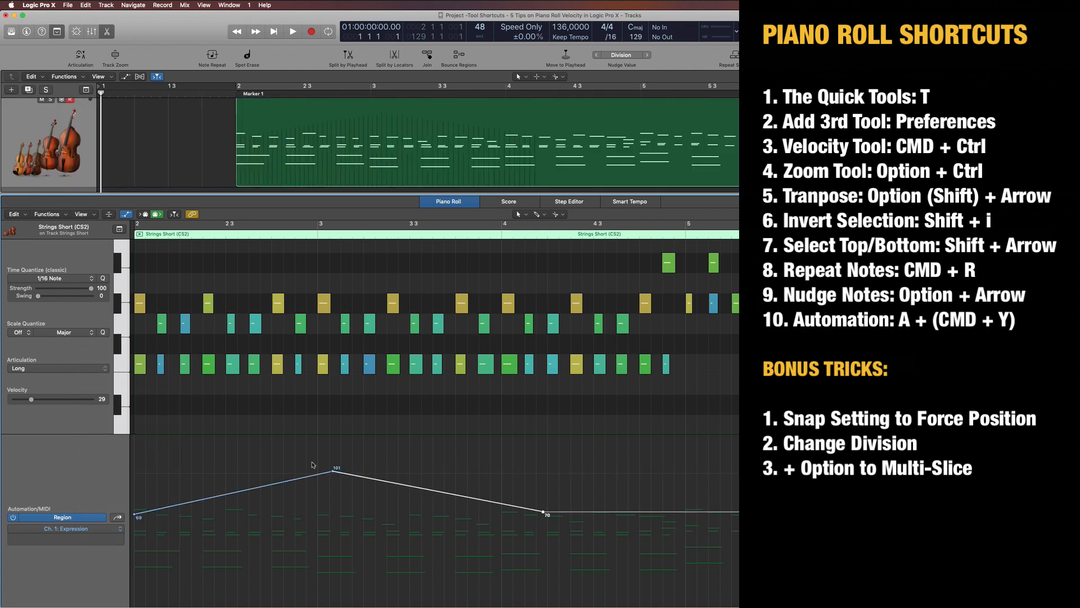
pyautogui.click(598, 471)
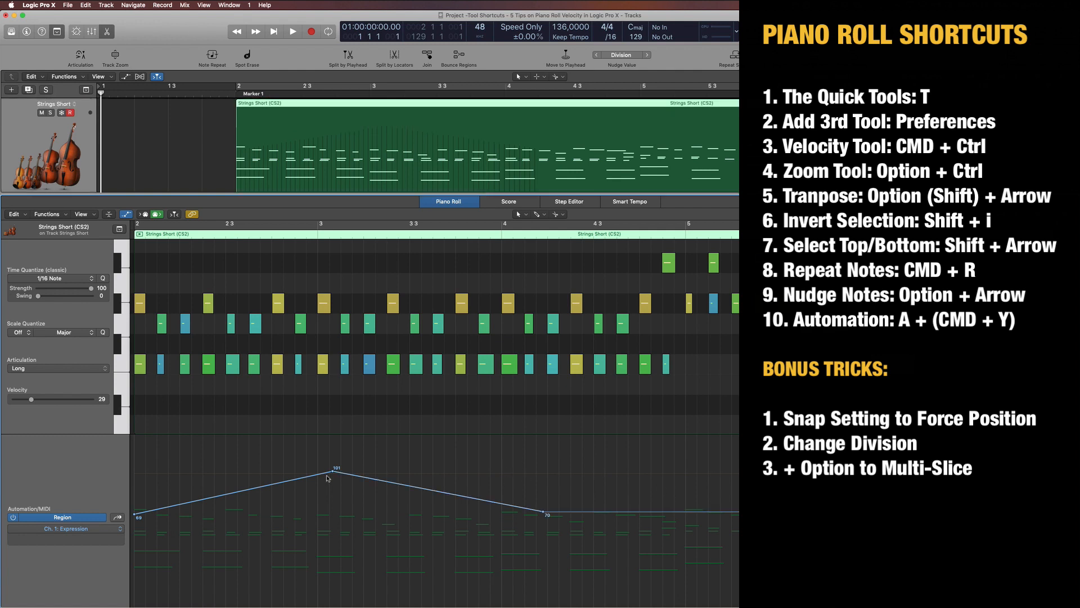
# Cycle the automation lane through Modulation and Note Velocity, returning to the Expression curve
pyautogui.press('super+y')
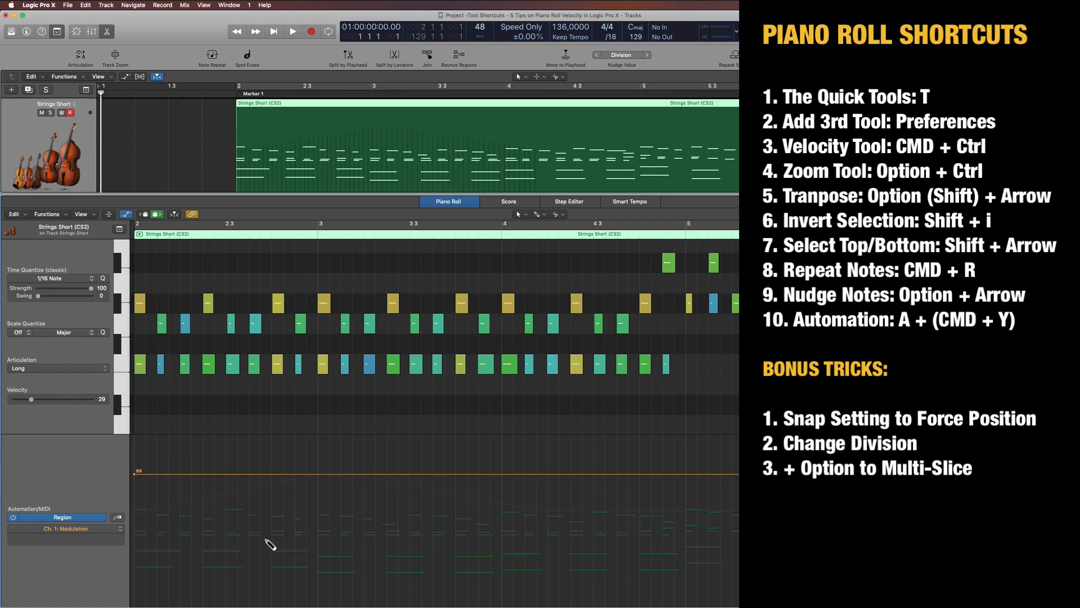
pyautogui.press('super+y')
pyautogui.press('super+y')
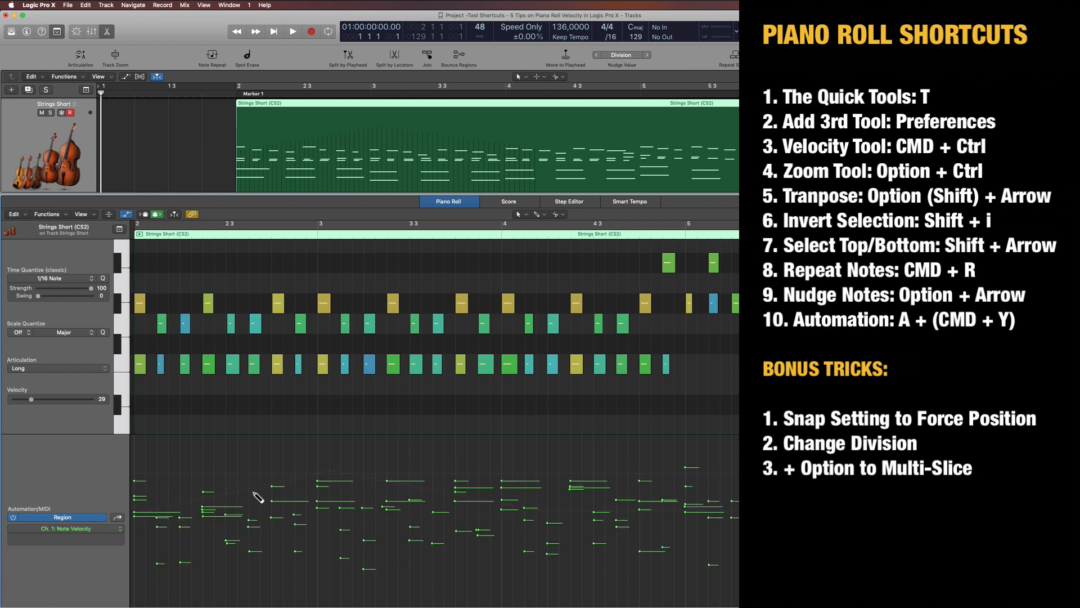
pyautogui.press('super+y')
pyautogui.press('super+y')
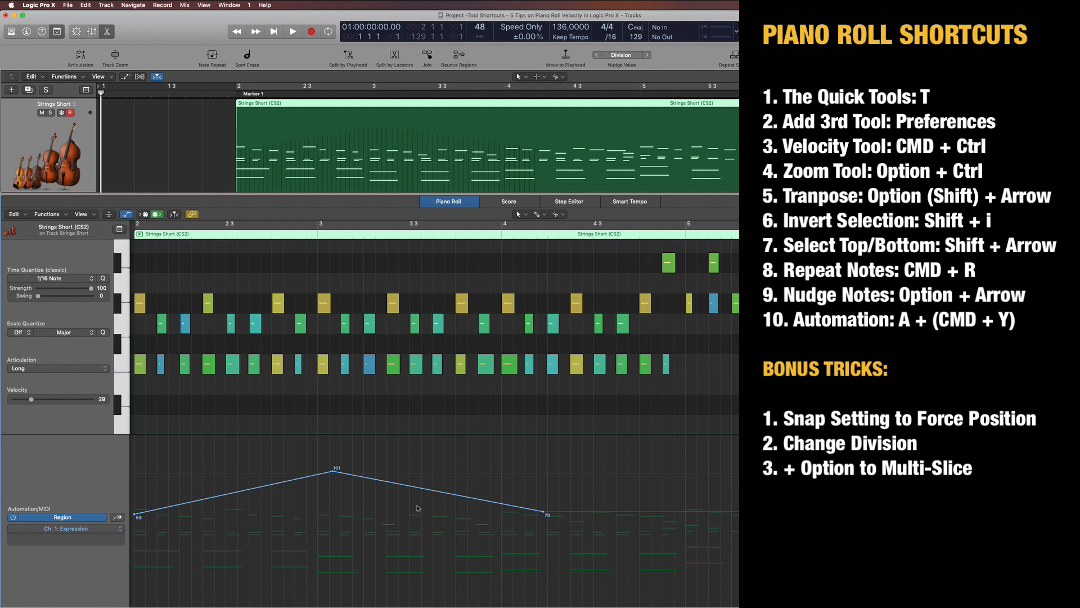
# Delete all the Expression automation points from the Strings Short region
pyautogui.click(334, 472)
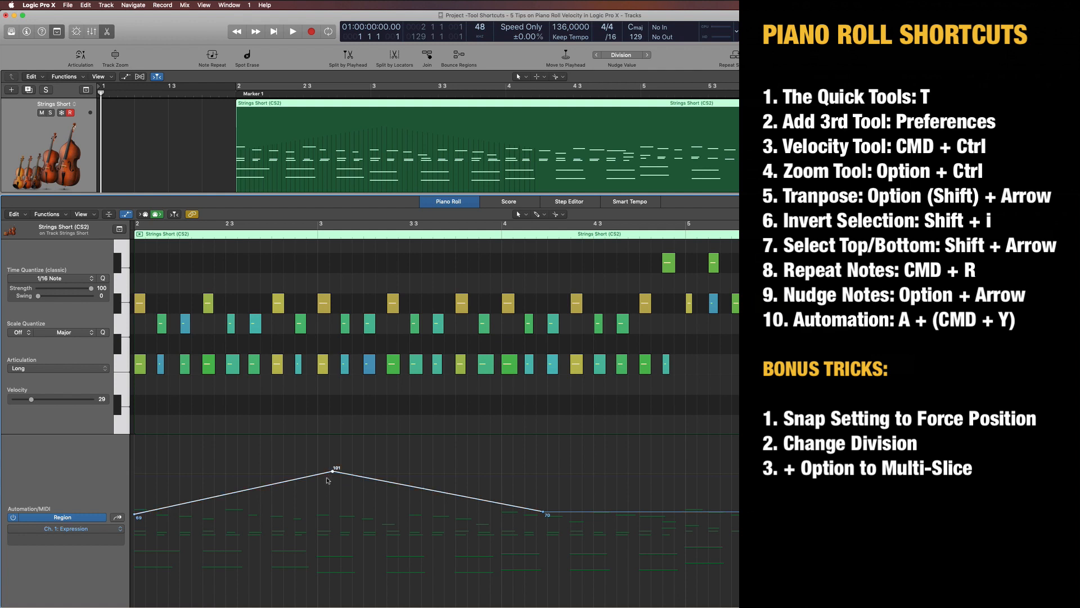
pyautogui.press('Delete')
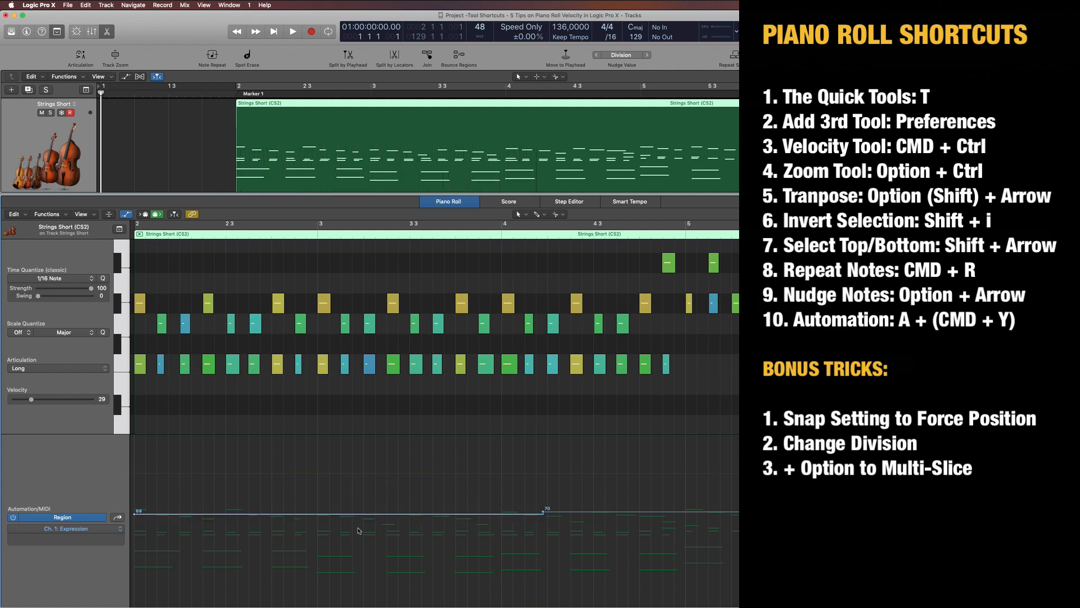
pyautogui.click(543, 512)
pyautogui.hscroll(-3, 366, 504)
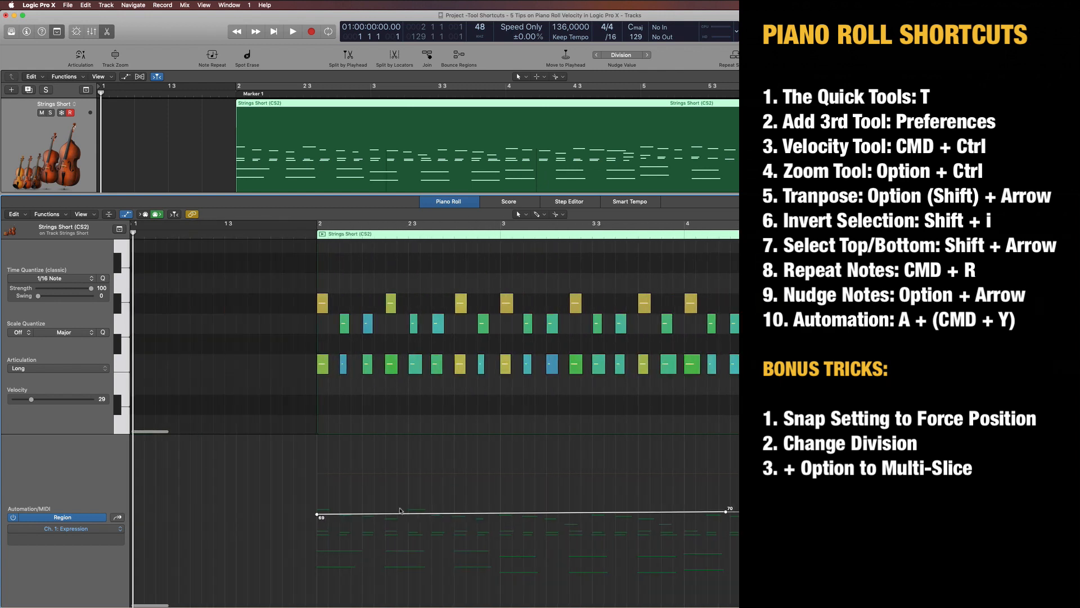
pyautogui.hscroll(5, 423, 511)
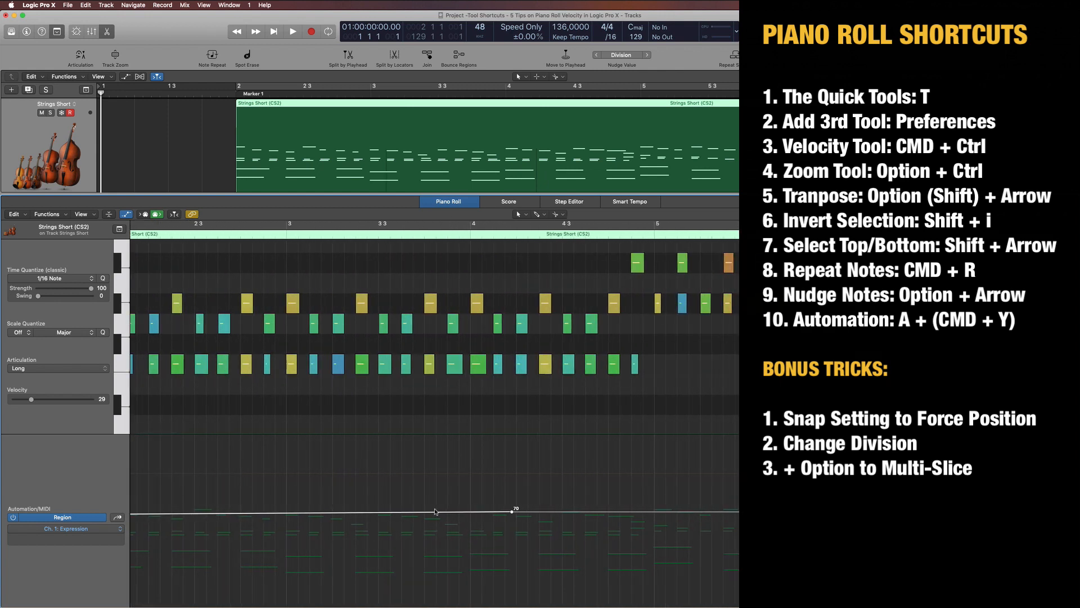
pyautogui.press('Delete')
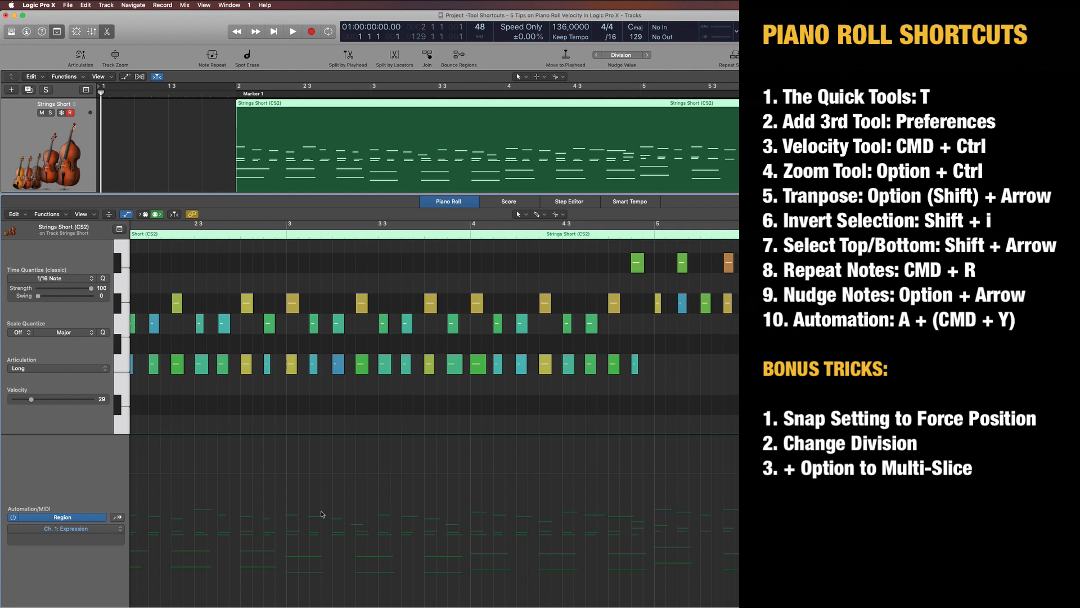
# Close the piano roll, select the Strings Short region in the arrangement and reopen it in the piano roll
pyautogui.press('p')
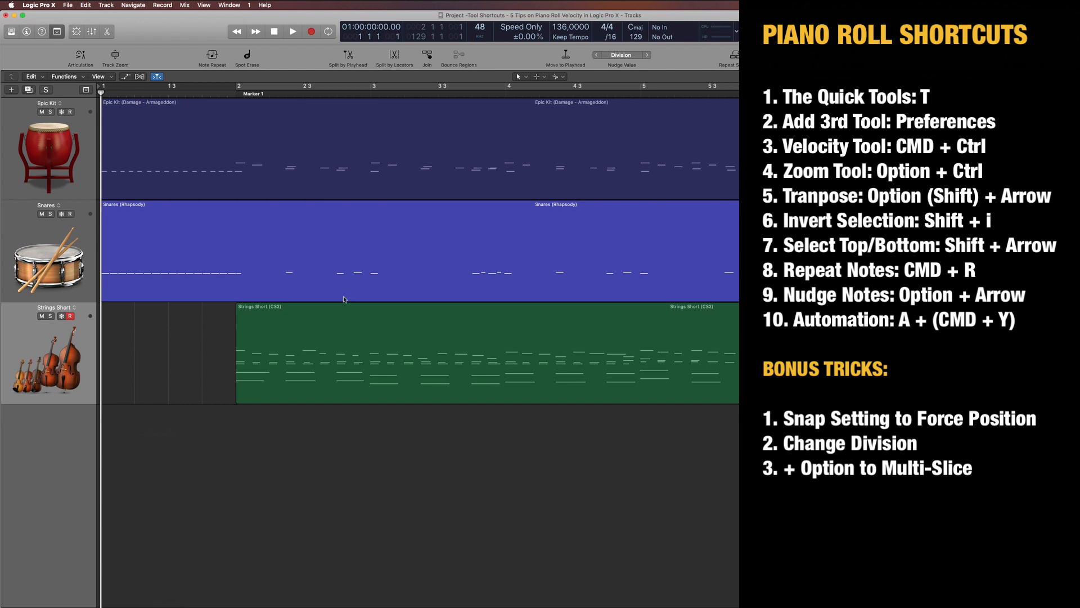
pyautogui.click(342, 348)
pyautogui.press('p')
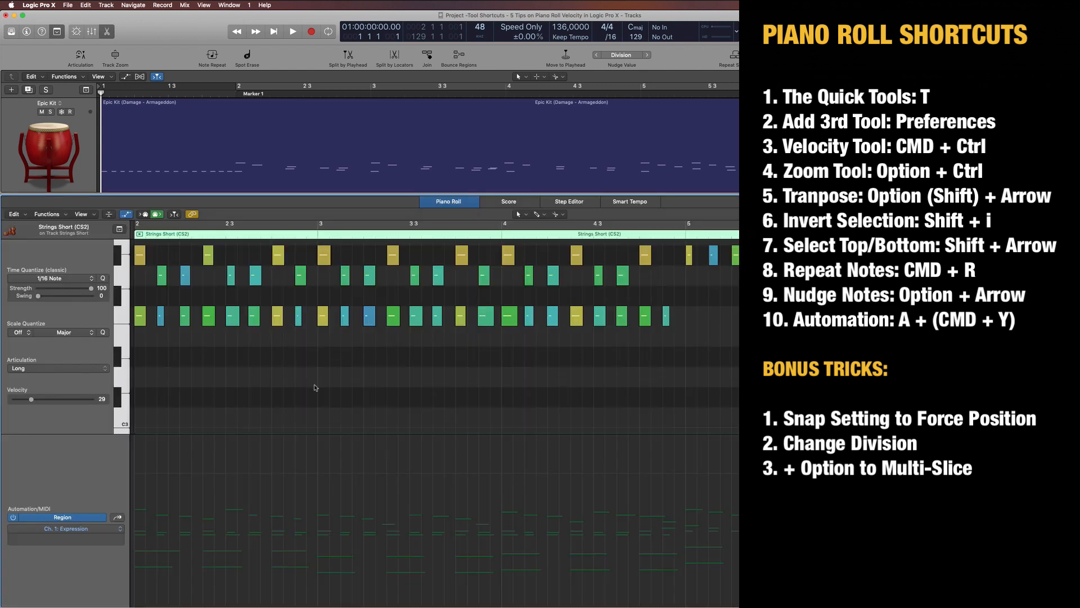
# Hide the automation area in the piano roll and zoom in on the first F2 note at bar 2
pyautogui.press('a')
pyautogui.scroll(3, 314, 399)
pyautogui.scroll(-8, 312, 400)
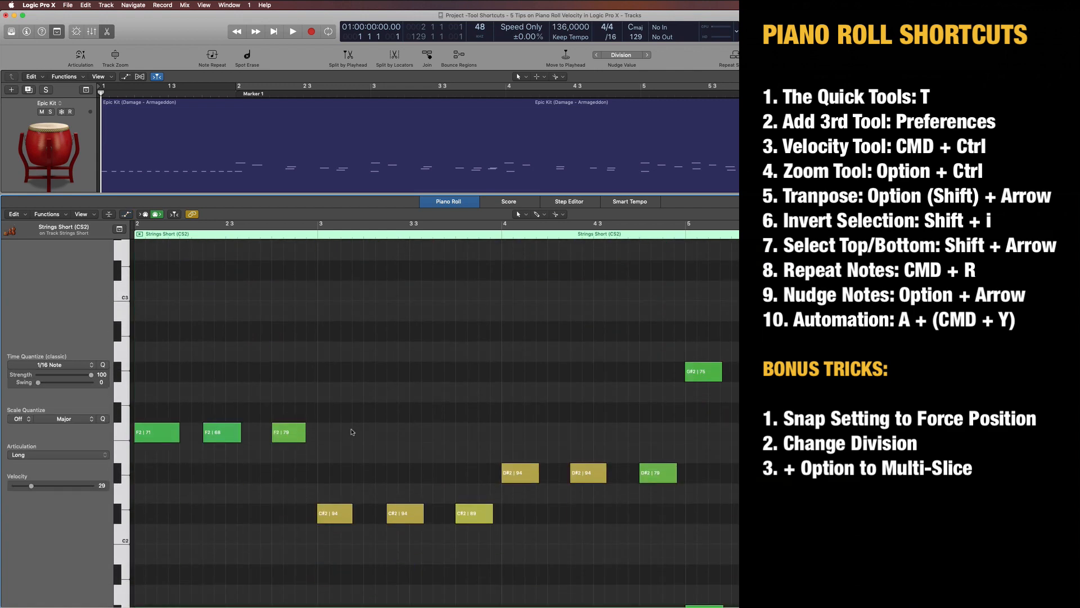
pyautogui.scroll(-10, 351, 431)
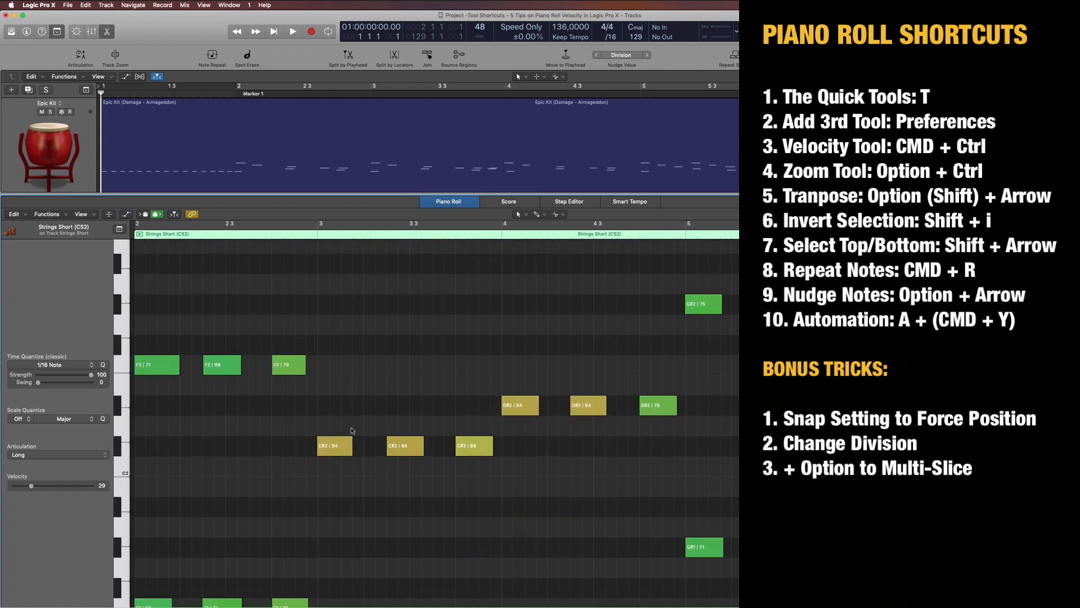
pyautogui.scroll(10, 352, 429)
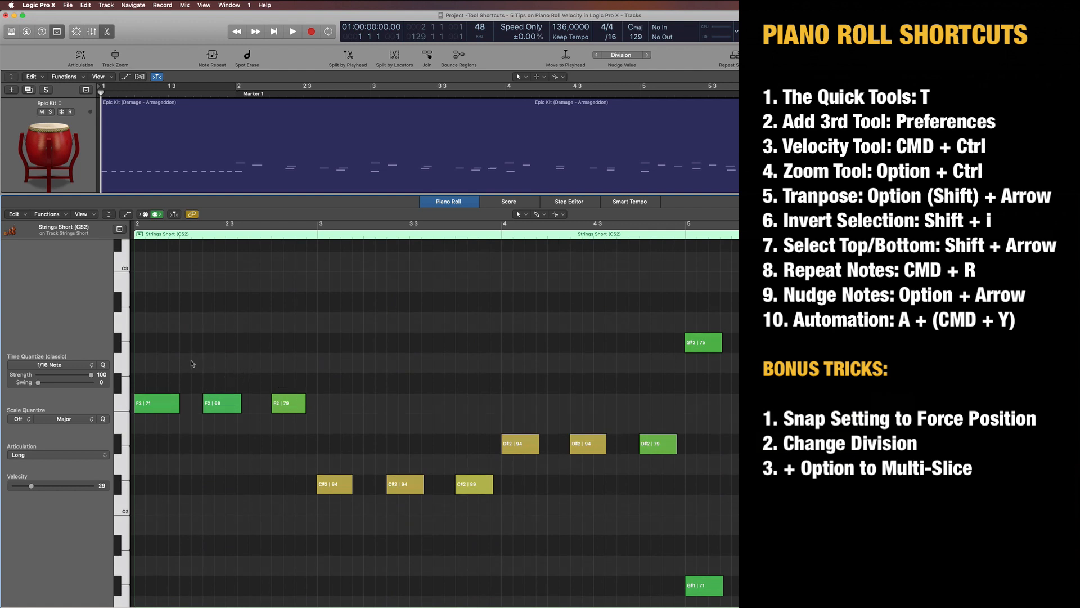
pyautogui.moveTo(190, 360); pyautogui.dragTo(130, 430)
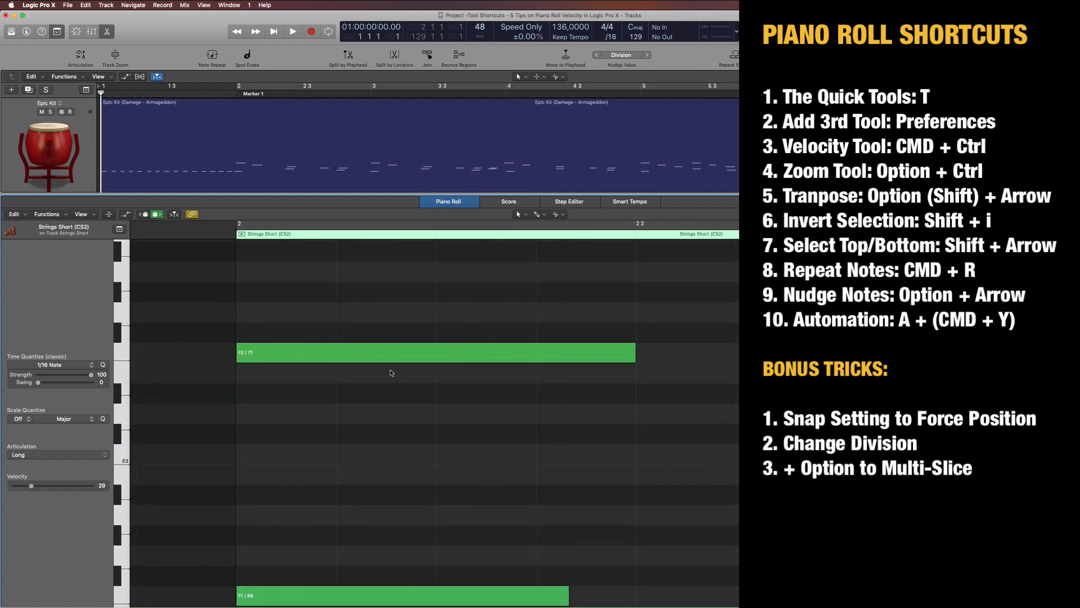
pyautogui.click(313, 352)
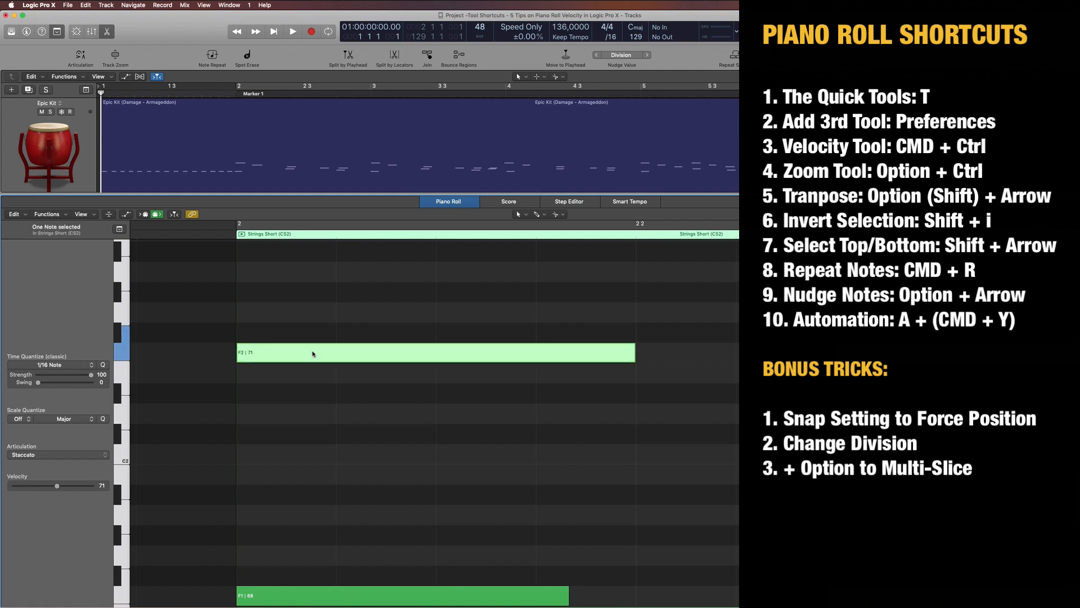
pyautogui.click(368, 402)
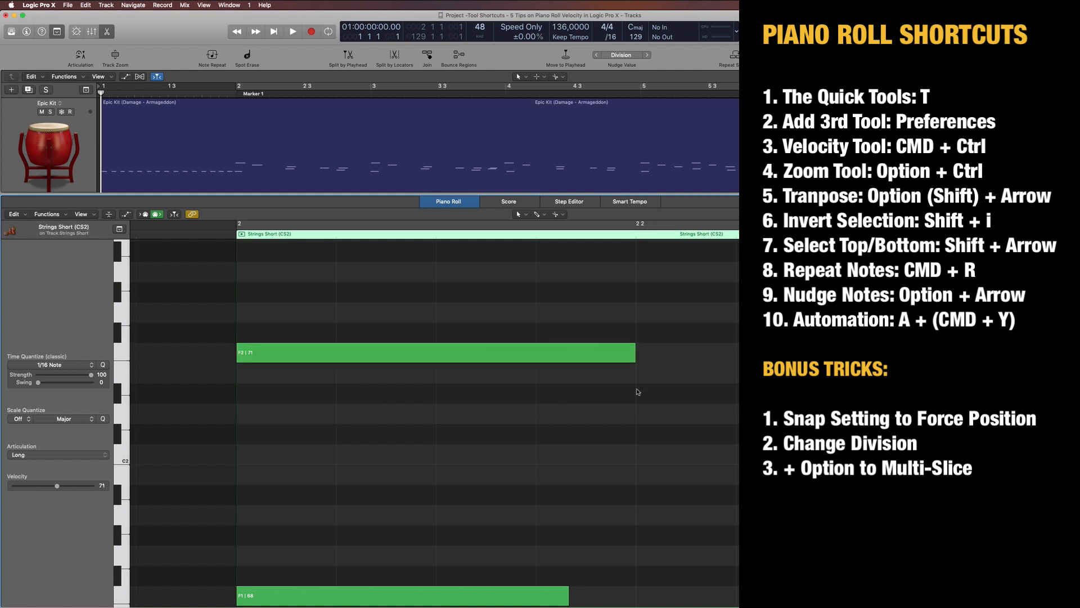
# Keep the Scissors Tool as the third tool and split the first F2 note just before its first sixteenth line
pyautogui.click(563, 215)
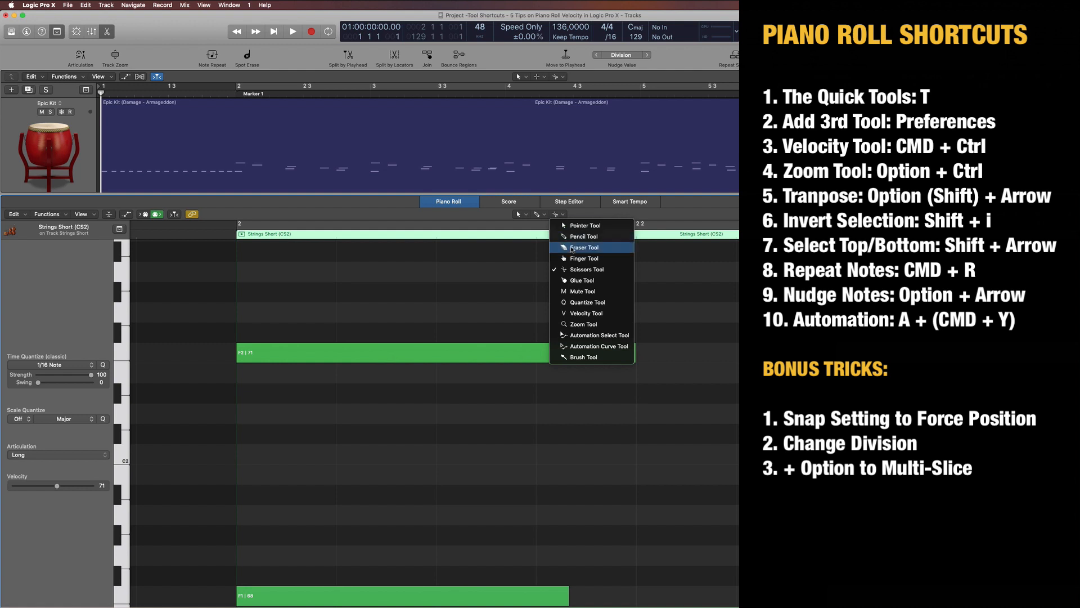
pyautogui.click(576, 271)
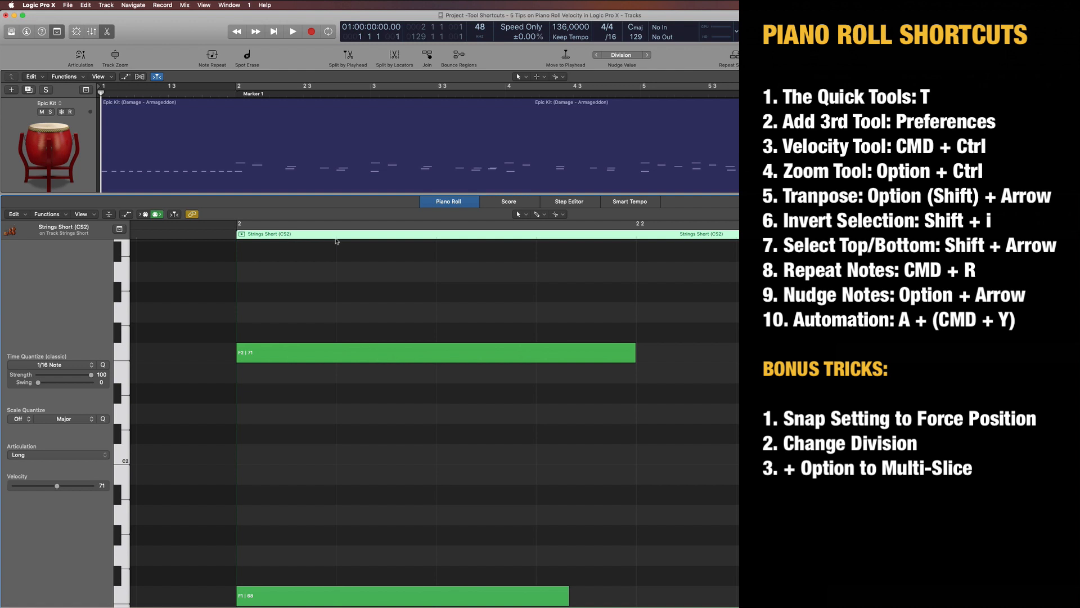
pyautogui.click(333, 347)
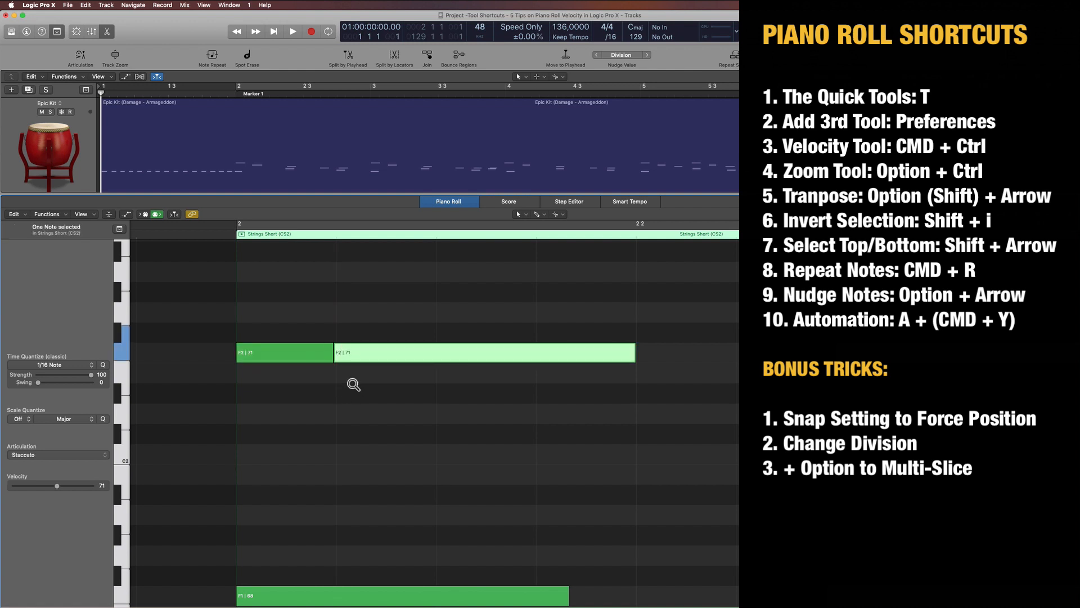
pyautogui.moveTo(353, 384); pyautogui.dragTo(332, 344)
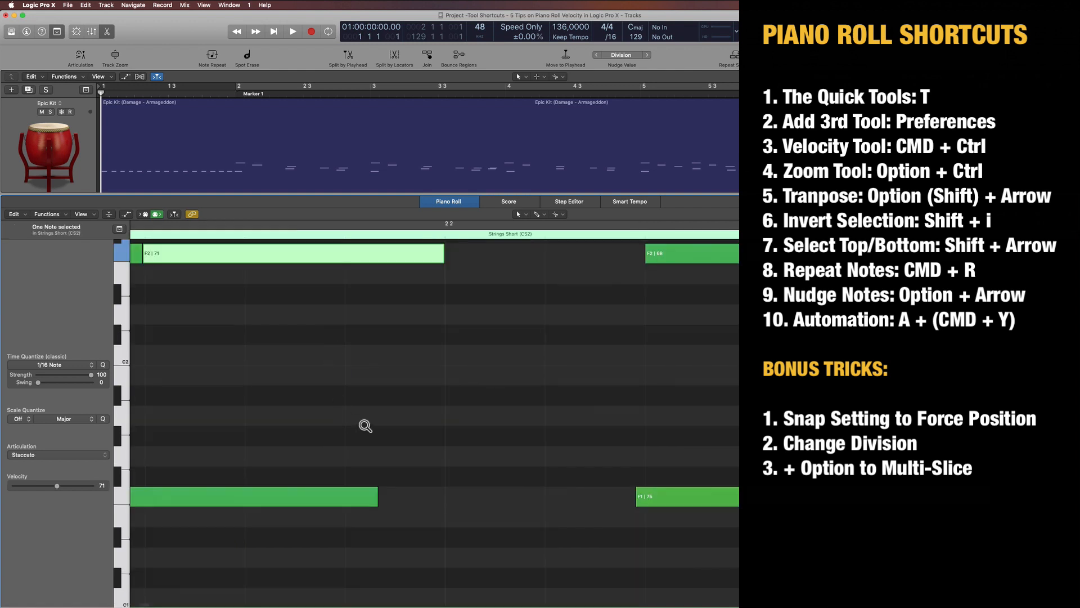
pyautogui.keyDown('shift'); pyautogui.click(308, 339); pyautogui.keyUp('shift')
pyautogui.press('space')
pyautogui.scroll(5, 303, 361)
pyautogui.hscroll(-3, 302, 360)
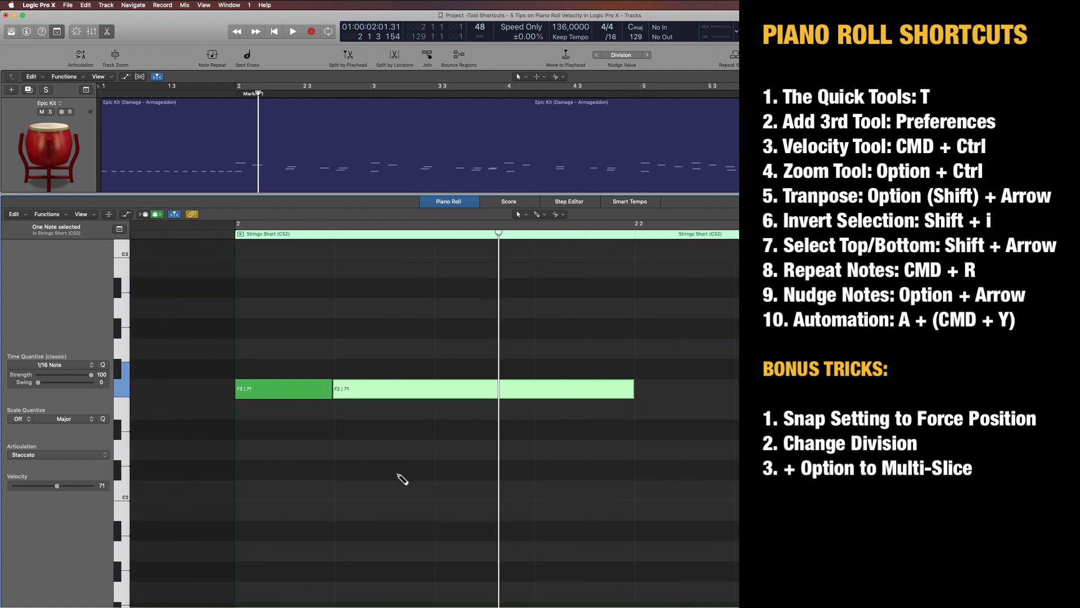
# Undo the split of the first F2 note at bar 2
pyautogui.press('super+a')
pyautogui.press('super+j')
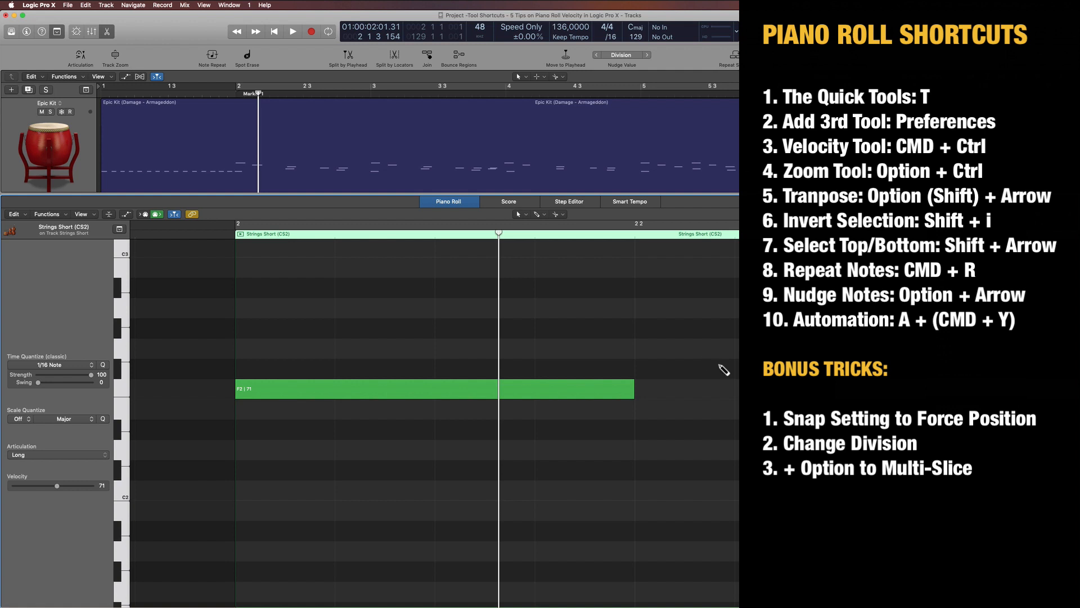
pyautogui.press('super+z')
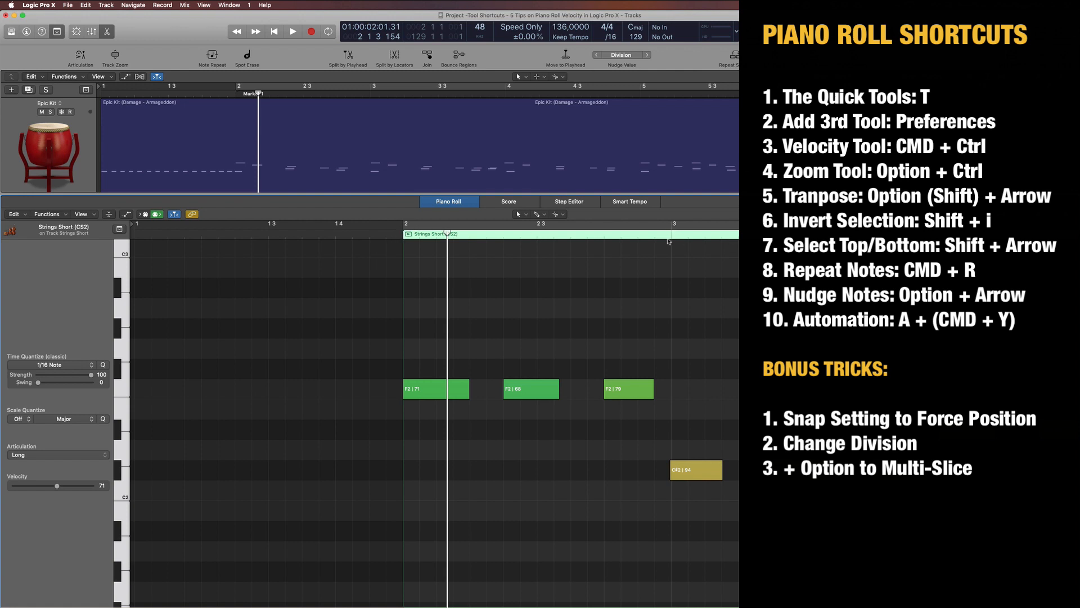
# Lengthen the first F2 note so it ends about one sixteenth after beat 2 2
pyautogui.press('super+Right')
pyautogui.press('super+Right')
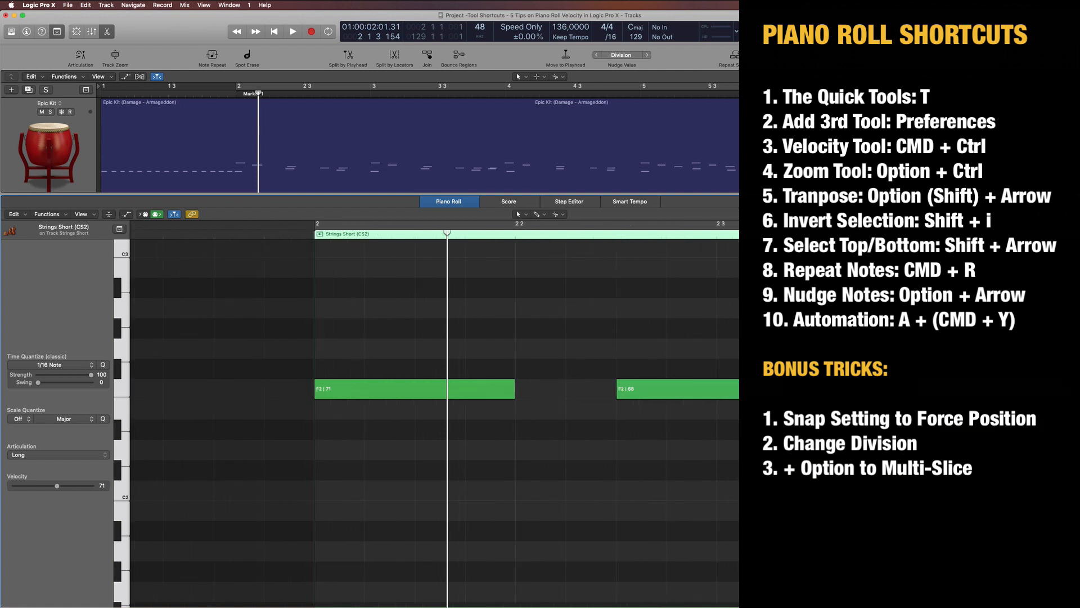
pyautogui.click(508, 393)
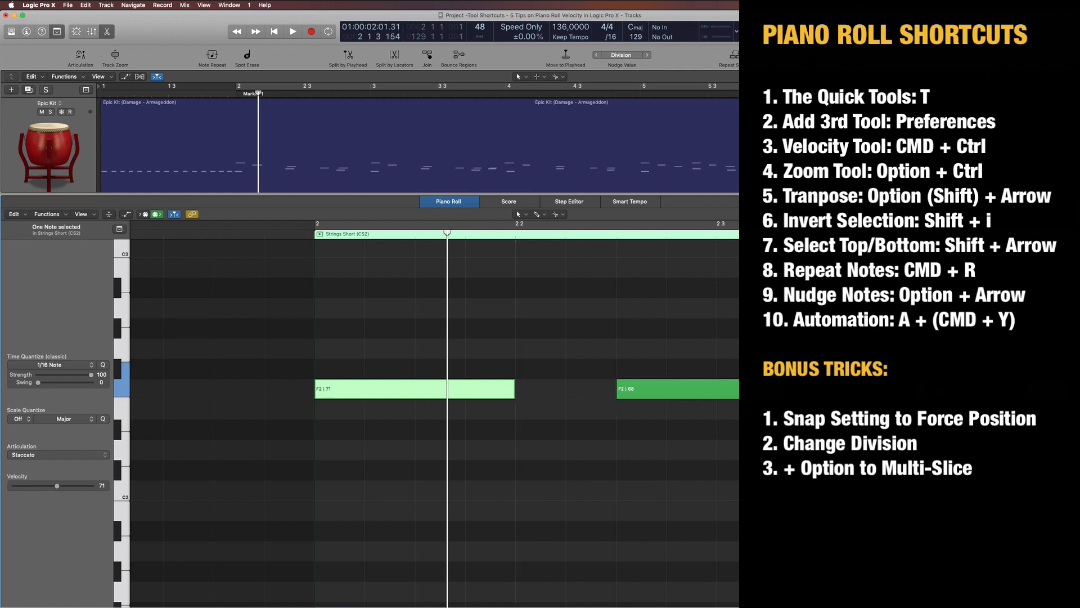
pyautogui.rightClick(512, 393)
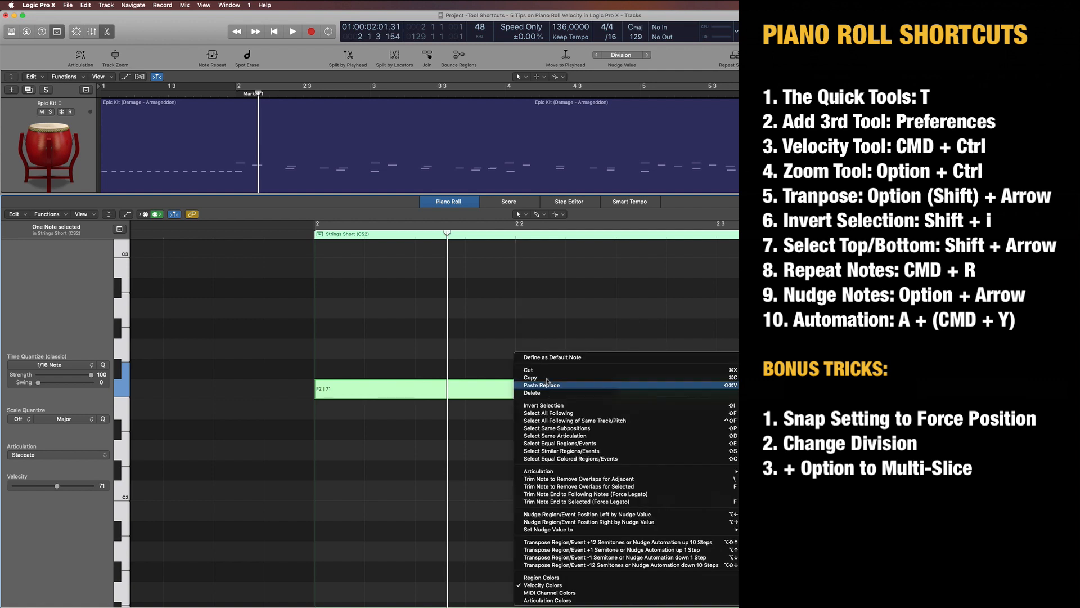
pyautogui.click(542, 306)
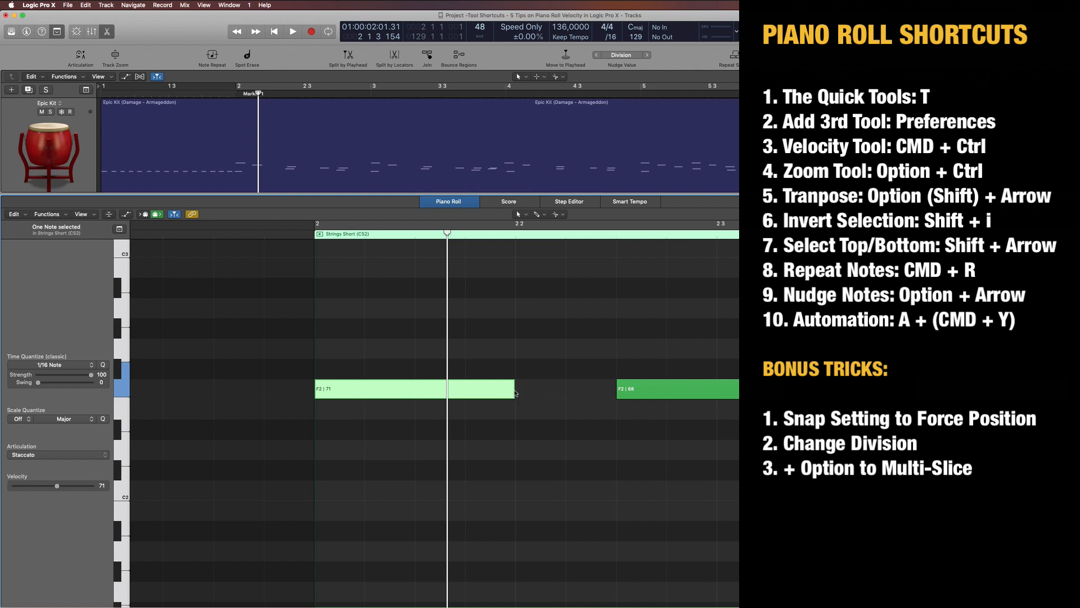
pyautogui.moveTo(521, 395); pyautogui.dragTo(568, 394)
pyautogui.click(567, 310)
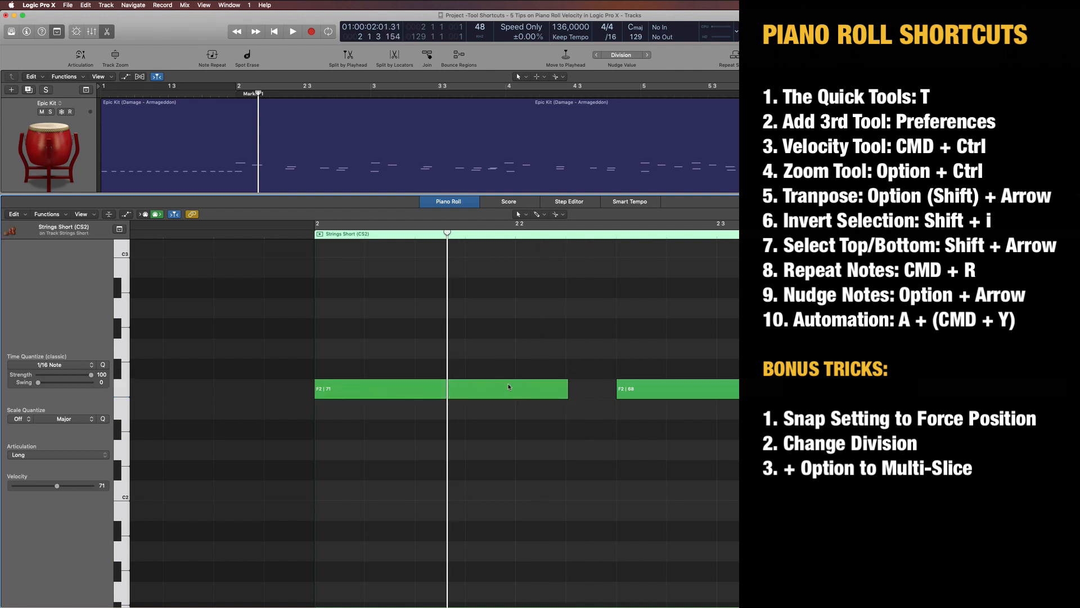
# Try the Scissors Tool on the lengthened F2 note, cutting at beat 2 2 and earlier positions and undoing each cut
pyautogui.rightClick(515, 387)
pyautogui.press('super+z')
pyautogui.rightClick(458, 394)
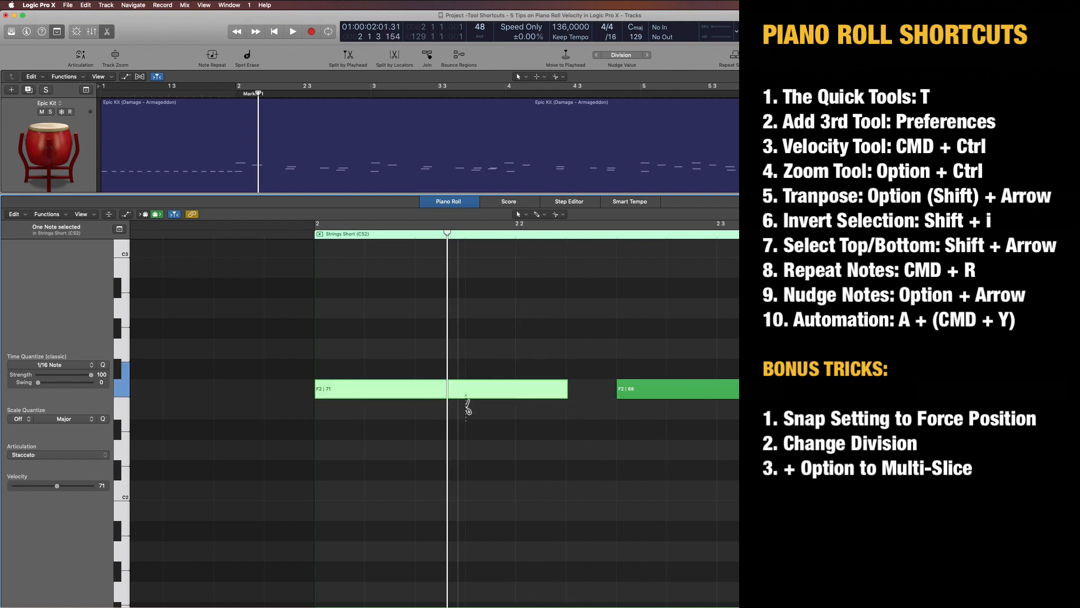
pyautogui.press('super+z')
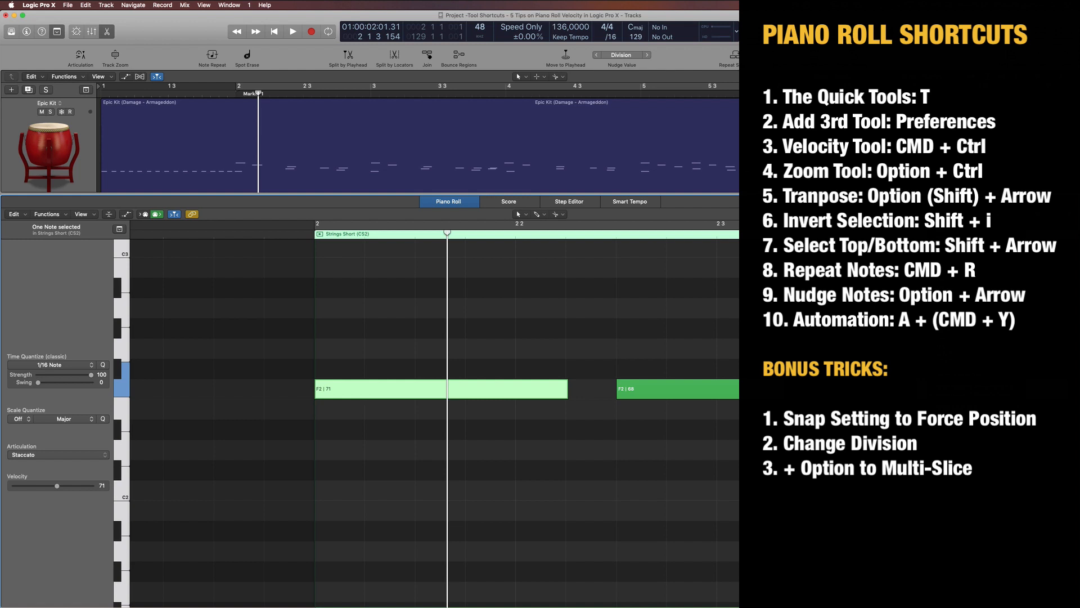
pyautogui.rightClick(438, 390)
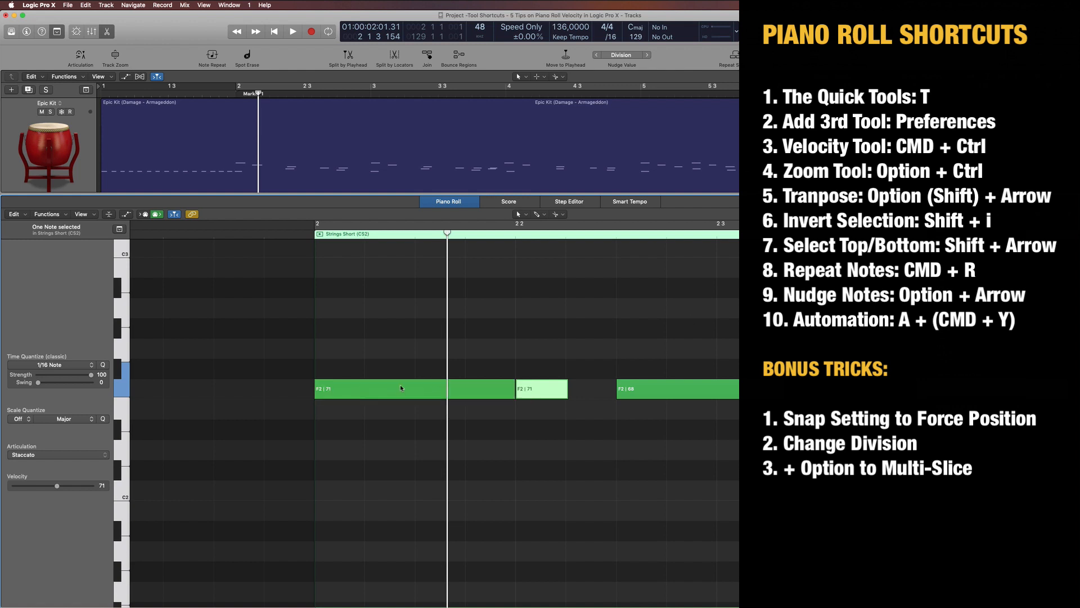
pyautogui.press('super+z')
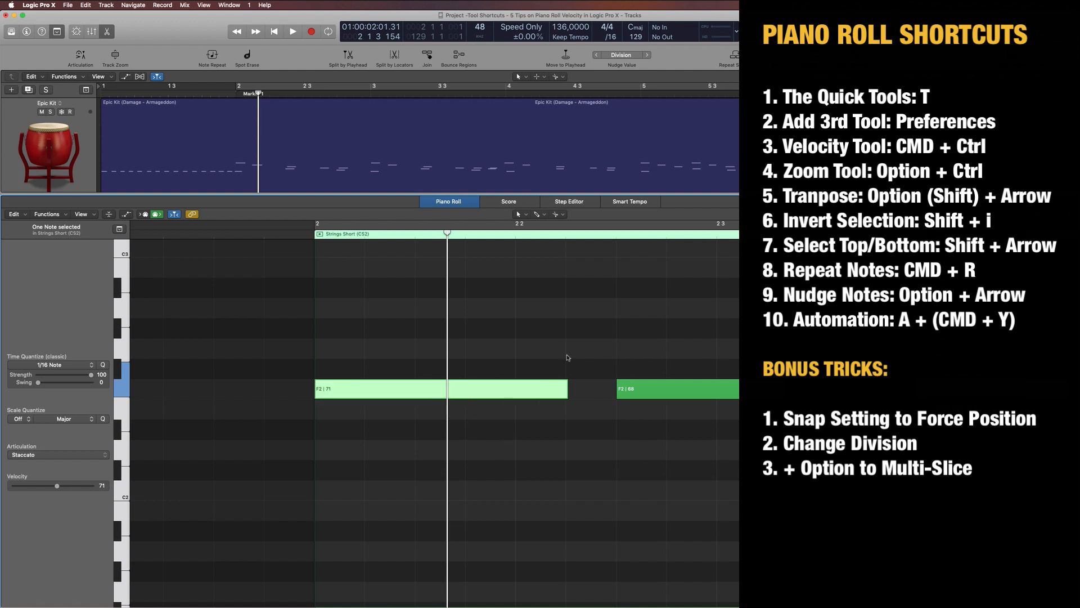
pyautogui.rightClick(506, 391)
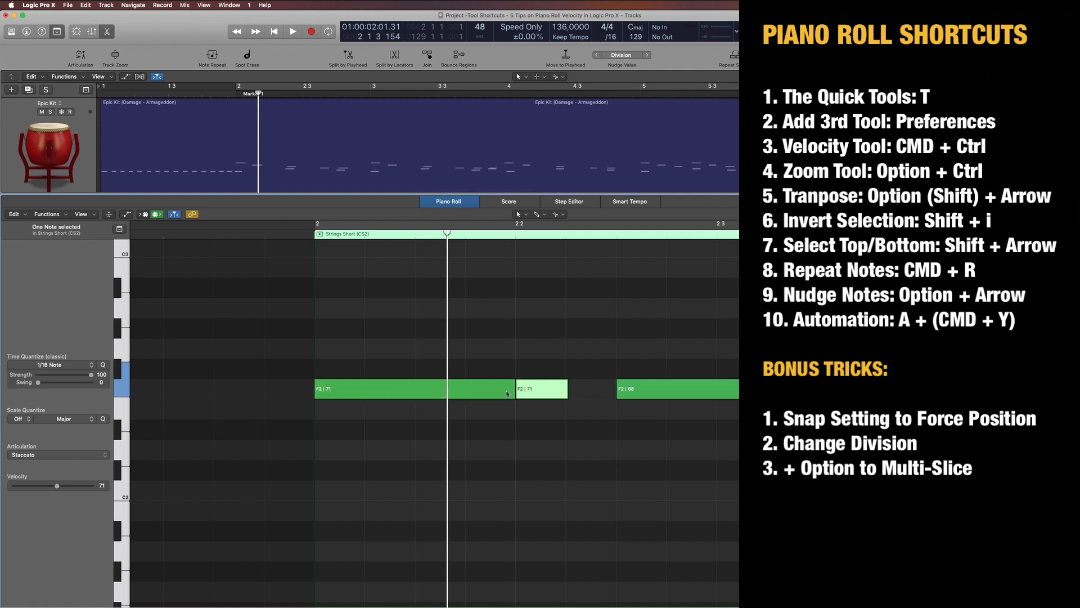
pyautogui.press('super+z')
pyautogui.rightClick(464, 391)
pyautogui.press('super+z')
pyautogui.click(615, 356)
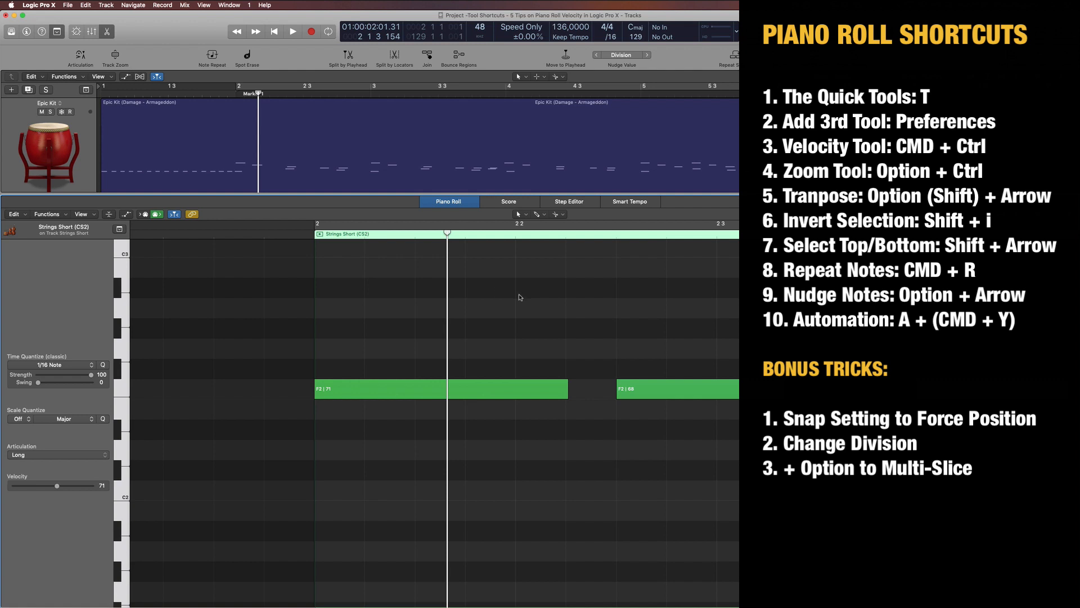
# Try cutting the F2 note at its first sixteenth line and at points further along, undoing each cut
pyautogui.click(356, 393)
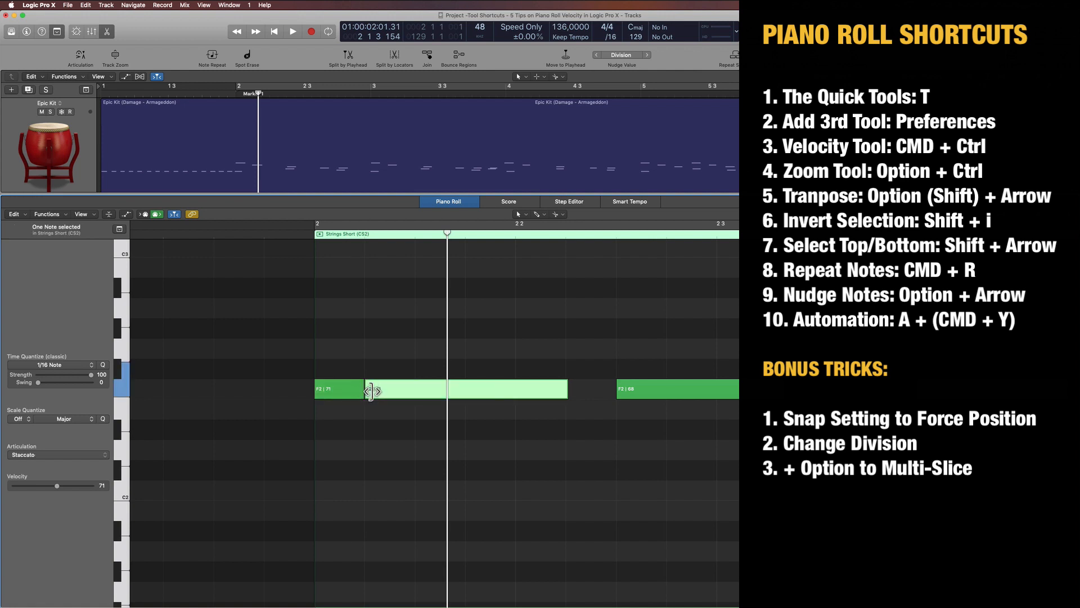
pyautogui.press('super+z')
pyautogui.click(466, 391)
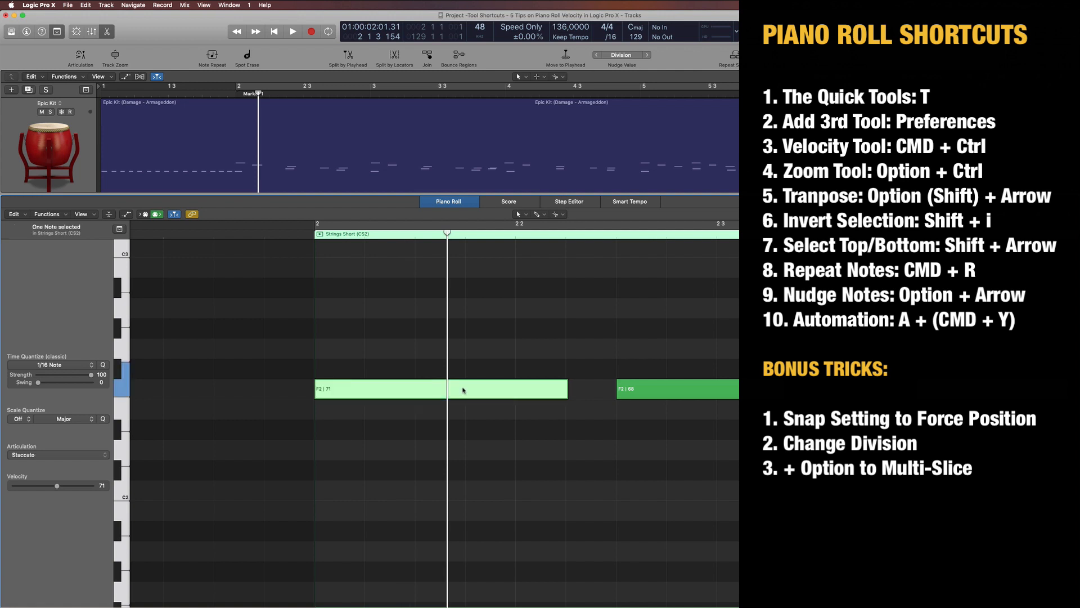
pyautogui.press('super+z')
pyautogui.rightClick(510, 390)
pyautogui.press('super+z')
pyautogui.click(564, 355)
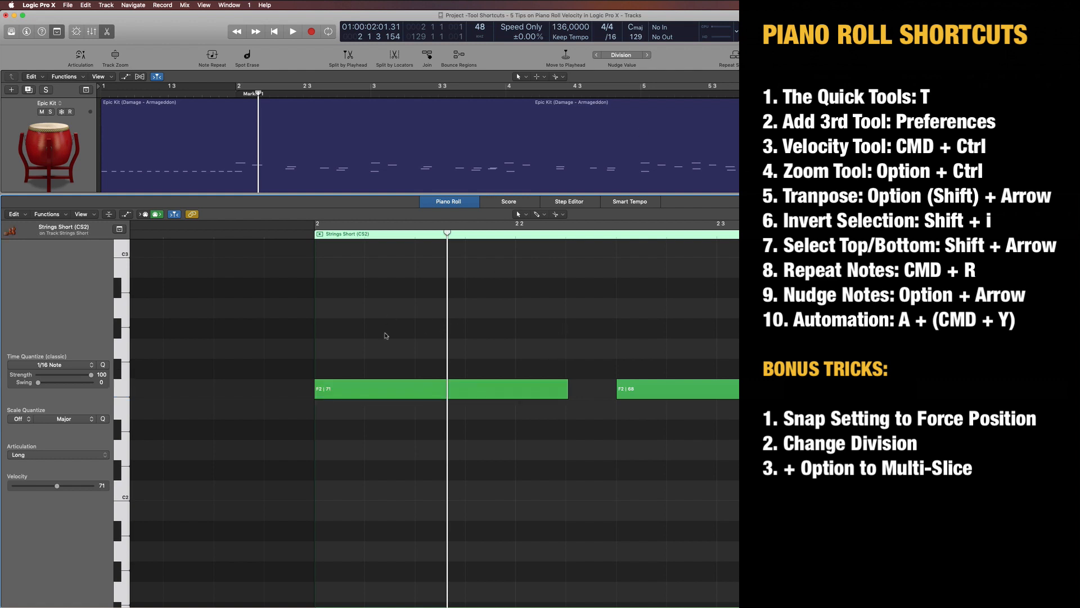
# Set the project's grid division to /12
pyautogui.click(612, 37)
pyautogui.click(621, 39)
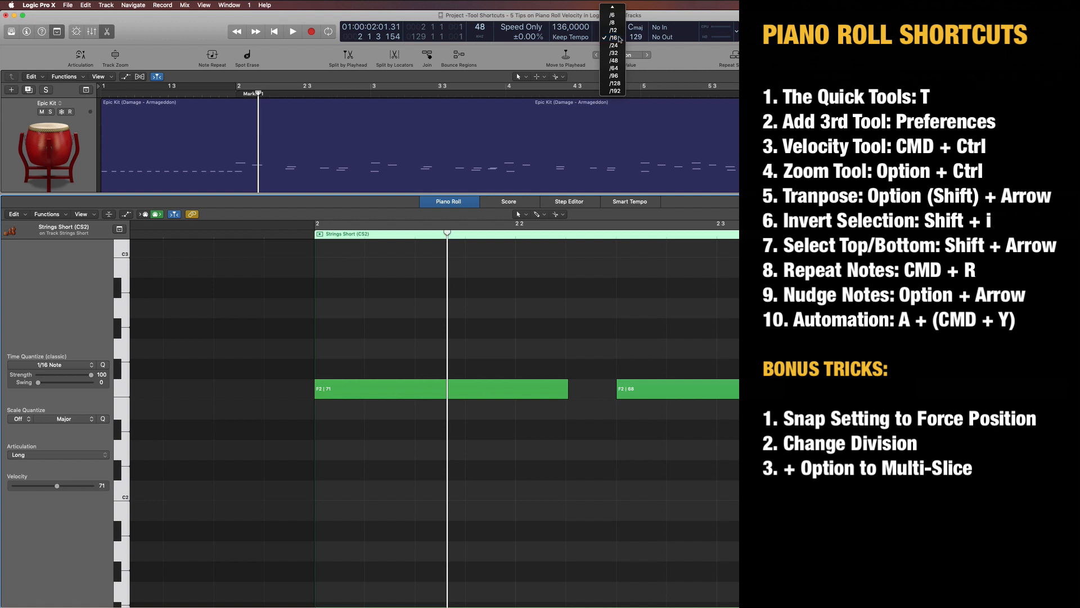
pyautogui.click(614, 40)
pyautogui.click(614, 30)
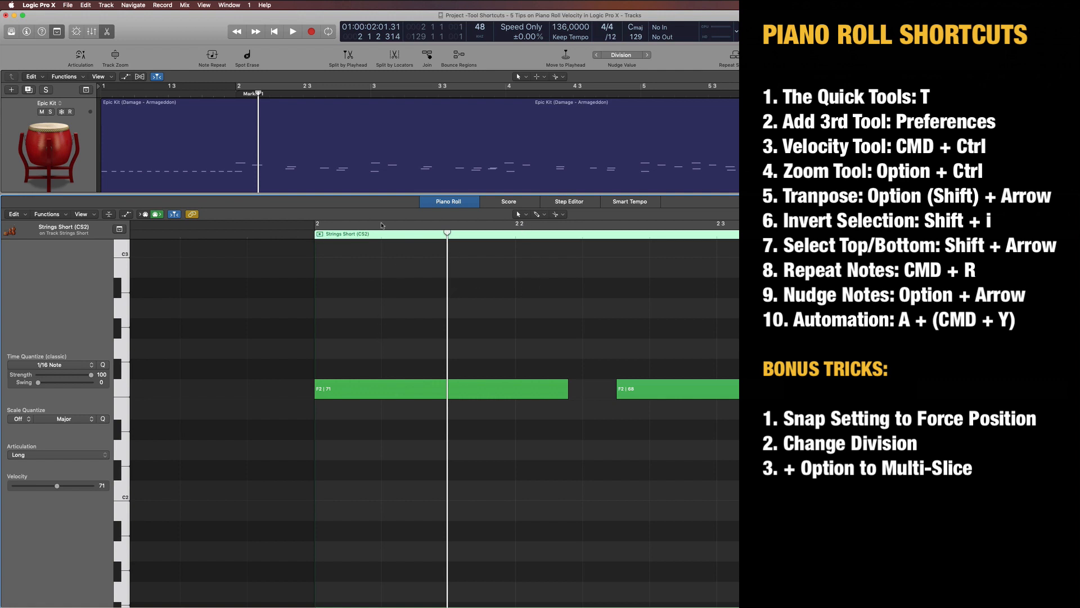
# Split the first F2 note at its three /12 grid lines, then undo all the cuts and deselect the note
pyautogui.rightClick(381, 390)
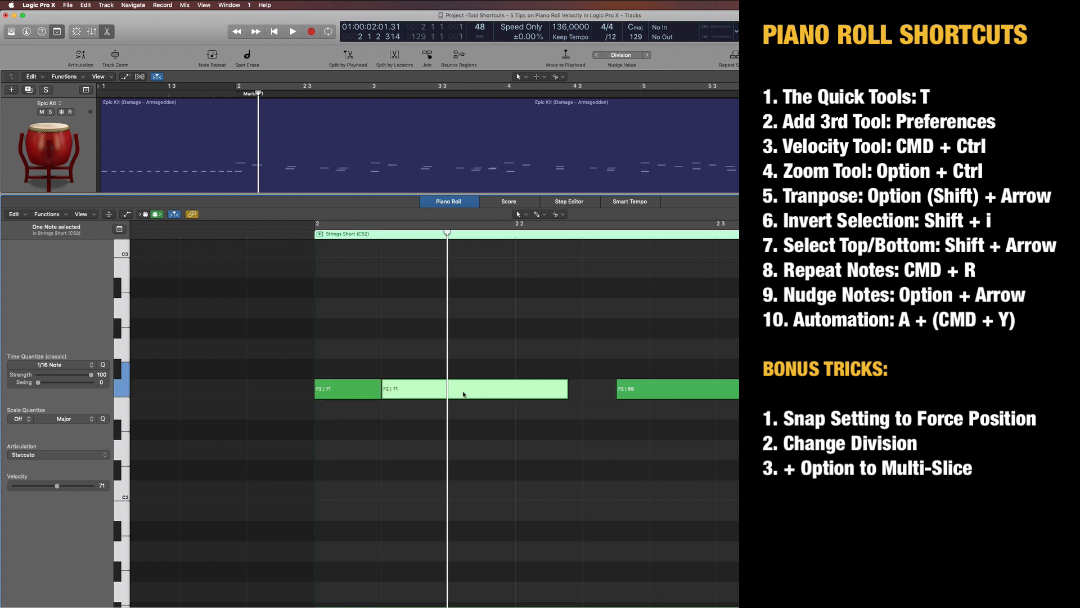
pyautogui.rightClick(457, 397)
pyautogui.rightClick(513, 391)
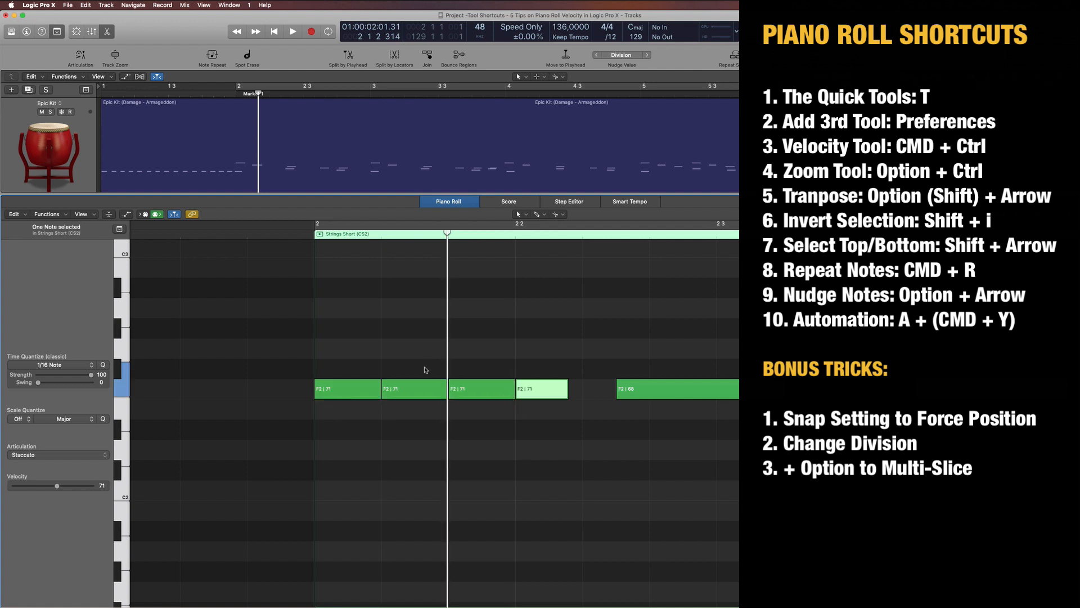
pyautogui.moveTo(315, 364); pyautogui.dragTo(482, 431)
pyautogui.press('super+z')
pyautogui.press('super+z')
pyautogui.press('super+z')
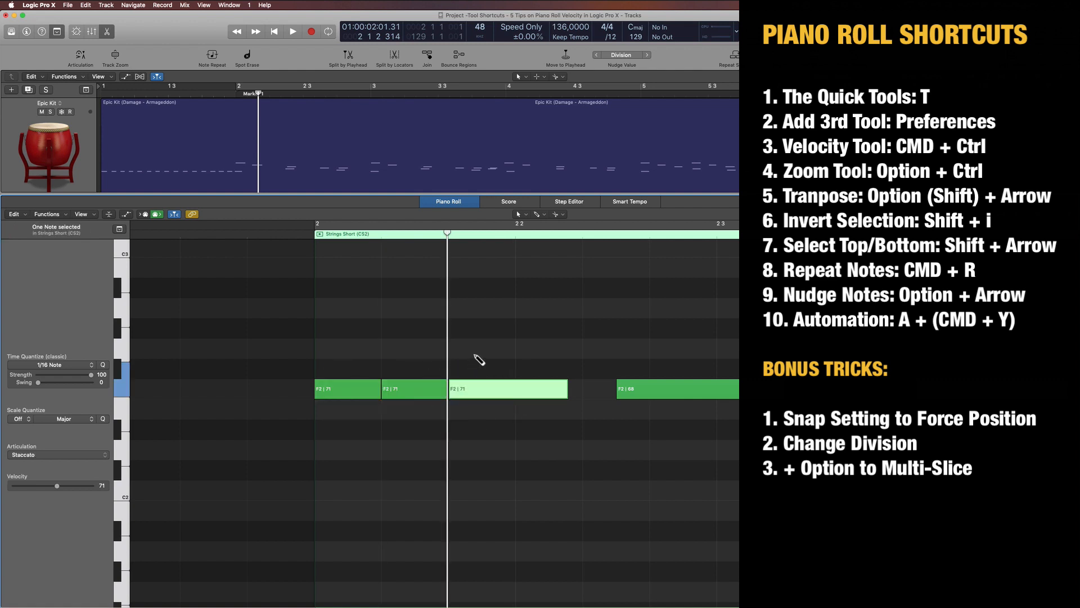
pyautogui.click(483, 343)
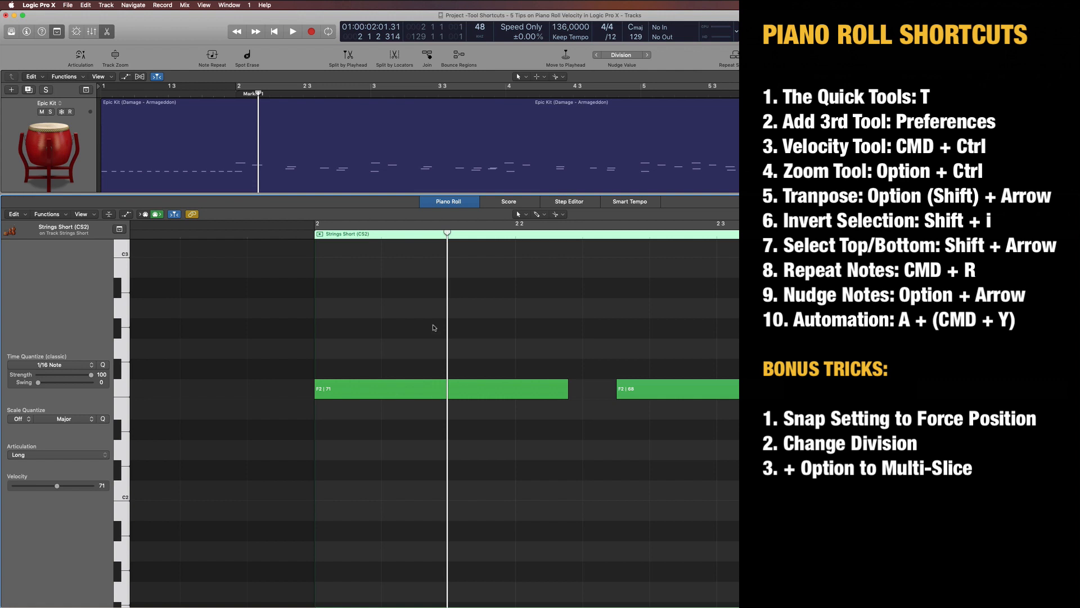
# Multi-slice the first F2 note at every /12 grid division in a single cut
pyautogui.click(388, 386)
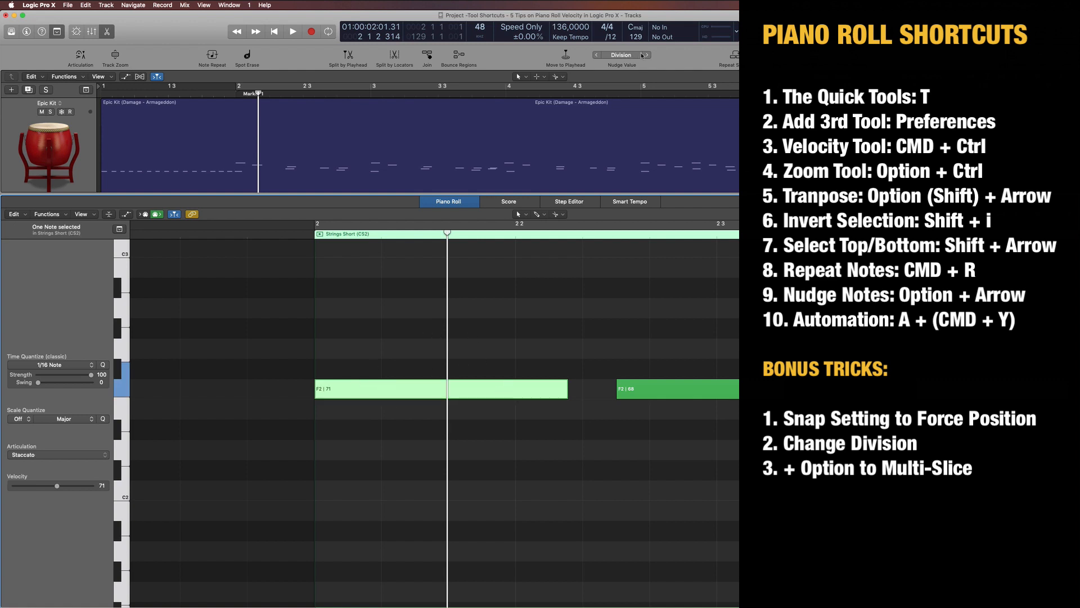
pyautogui.click(613, 39)
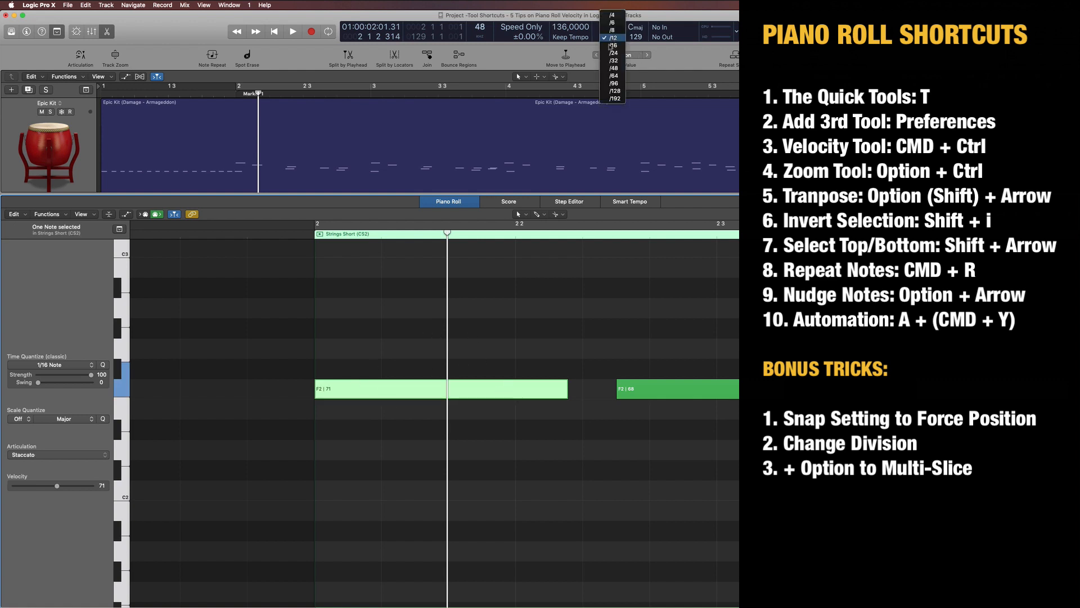
pyautogui.click(373, 321)
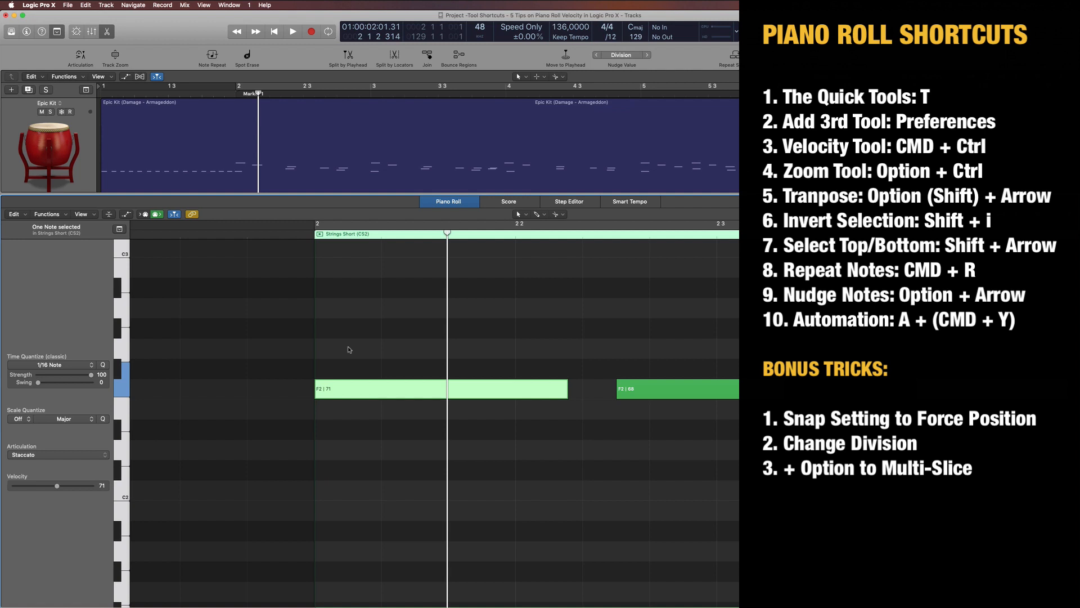
pyautogui.keyDown('alt'); pyautogui.click(382, 390); pyautogui.keyUp('alt')
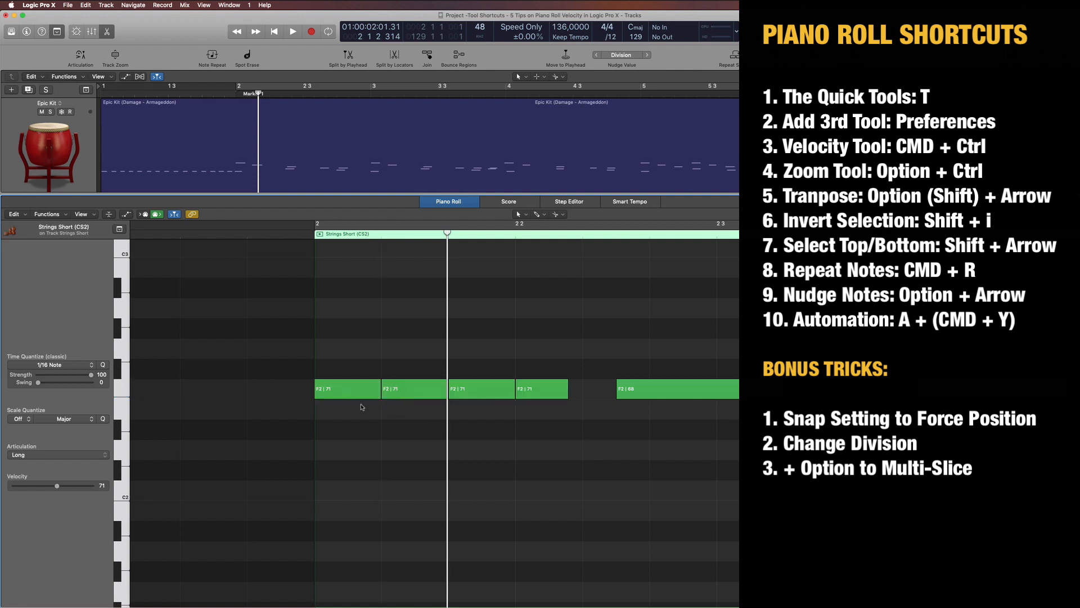
# Select the F2 slices one at a time to compare their lengths, and move the playhead to just after the start of bar 2
pyautogui.click(388, 389)
pyautogui.click(459, 388)
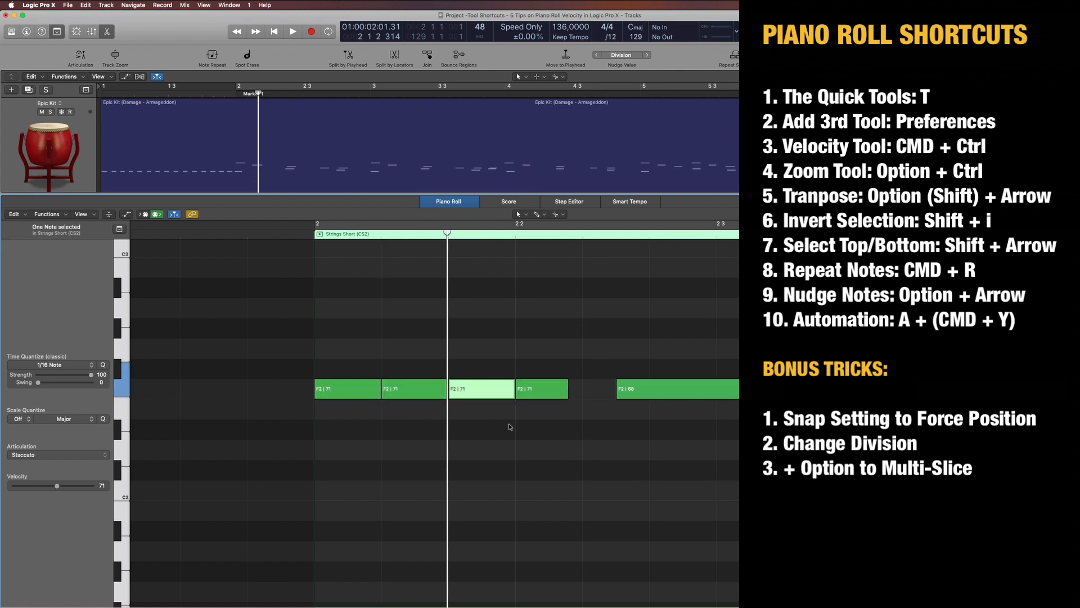
pyautogui.click(542, 393)
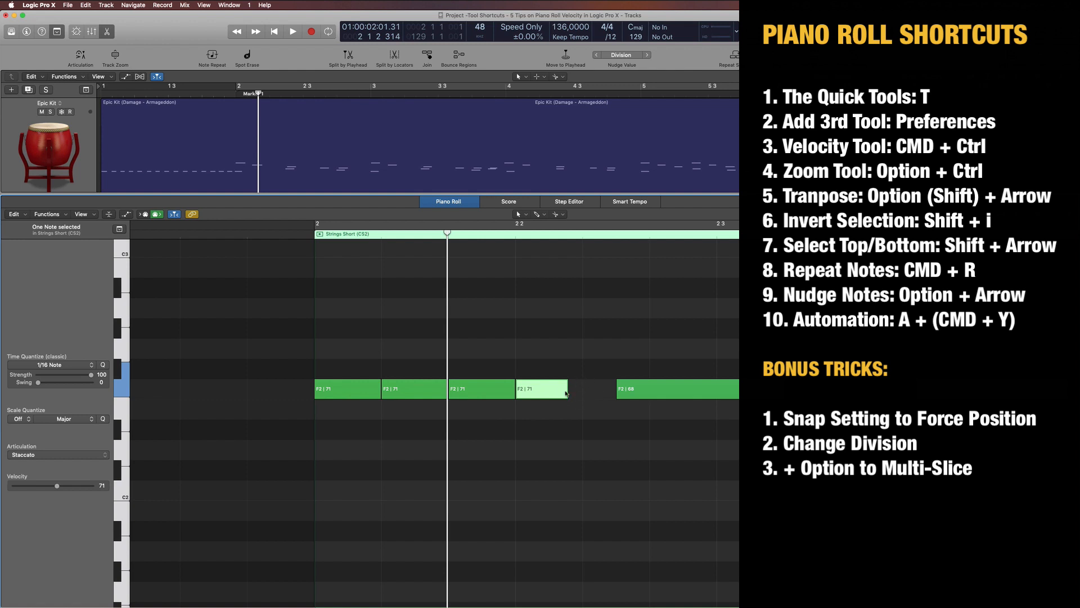
pyautogui.click(560, 426)
pyautogui.click(349, 396)
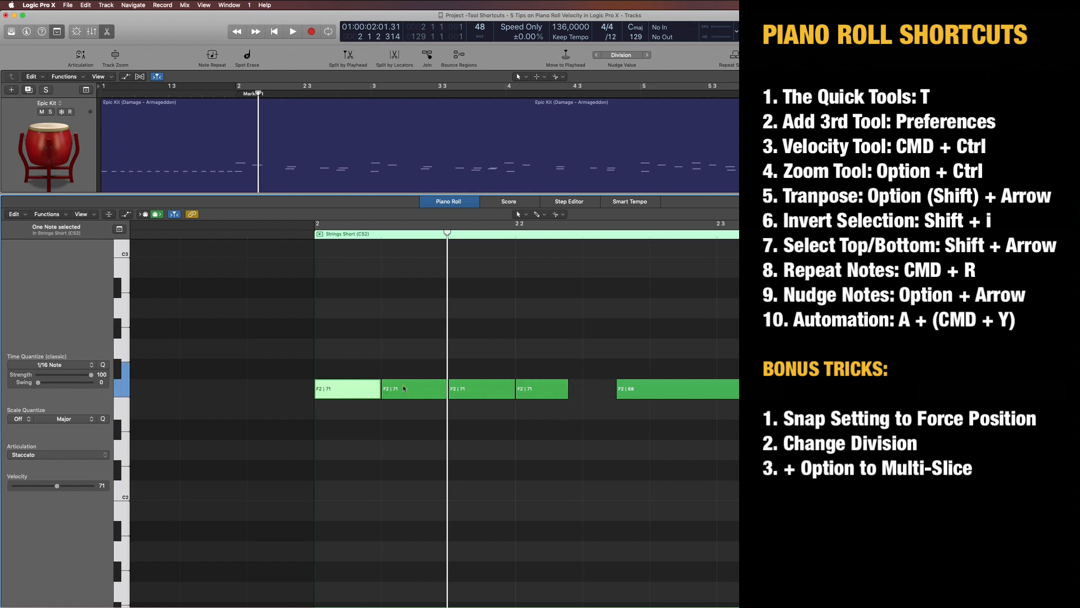
pyautogui.click(403, 389)
pyautogui.click(463, 389)
pyautogui.click(393, 317)
pyautogui.click(331, 233)
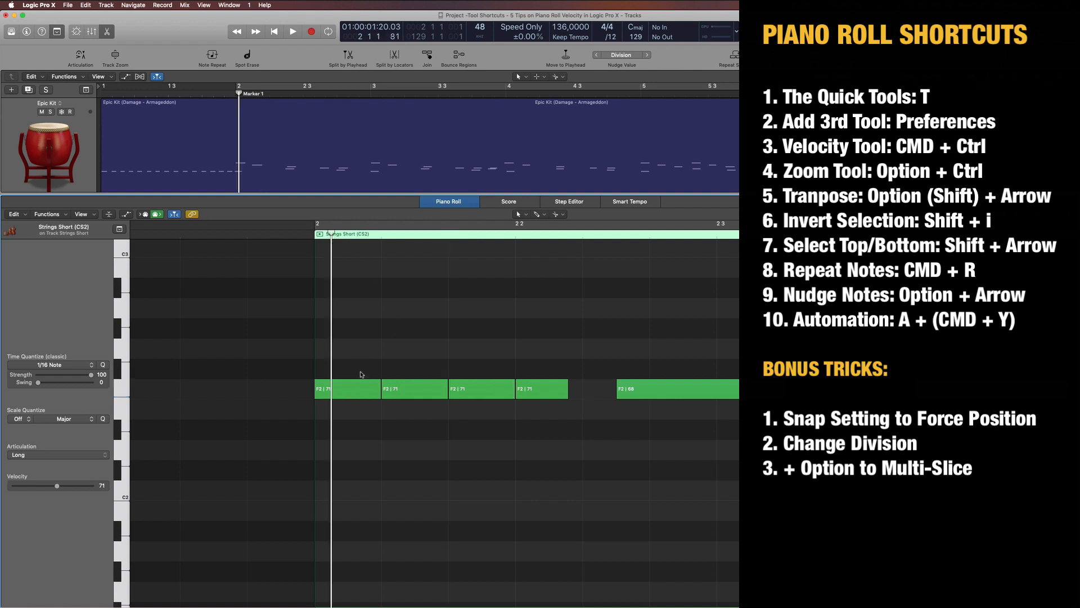
pyautogui.click(360, 389)
pyautogui.click(405, 390)
# Undo the multi-slice and the earlier lengthening of the first F2 note, and deselect the note
pyautogui.press('super+z')
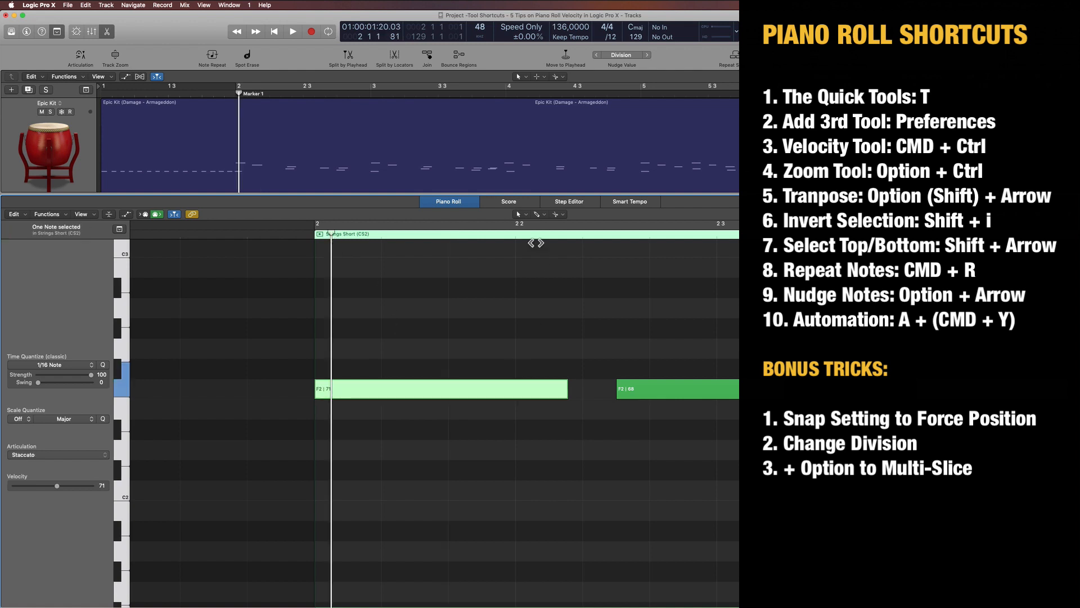
pyautogui.press('super+z')
pyautogui.click(541, 344)
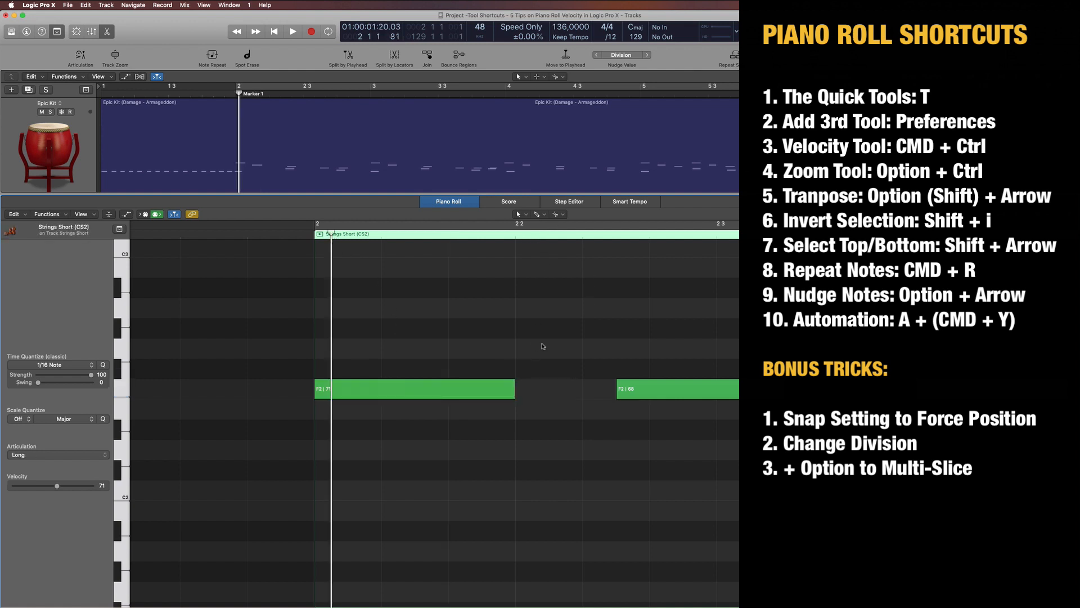
# Set the project's grid division to /16
pyautogui.click(611, 36)
pyautogui.click(619, 49)
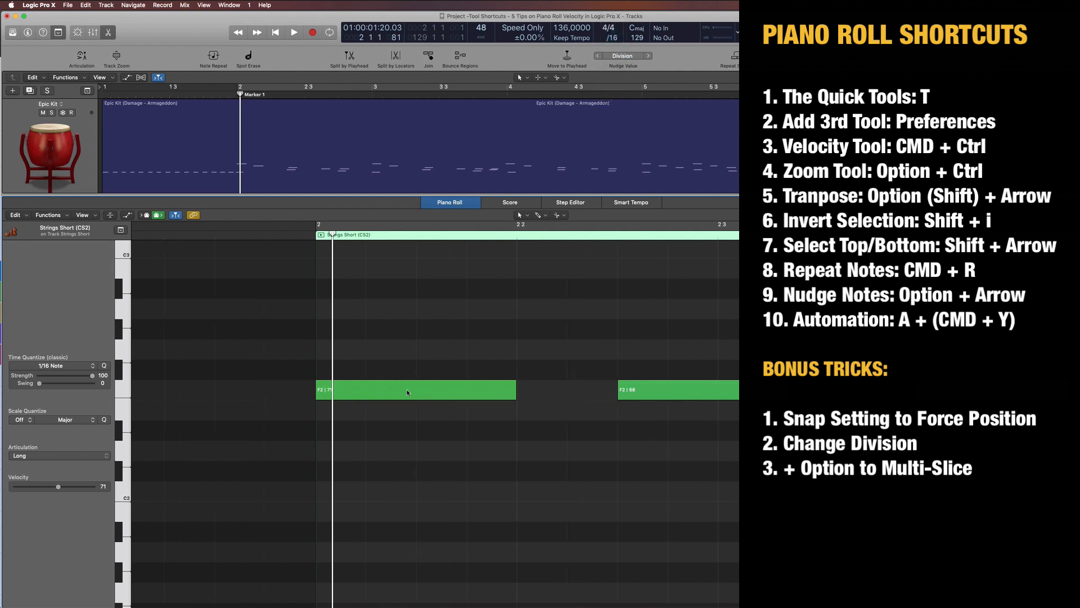
# Multi-slice the first F2 note at the /16 division, select its second piece for inspection, then undo the slicing
pyautogui.click(386, 394)
pyautogui.keyDown('alt'); pyautogui.keyDown('super'); pyautogui.click(364, 389); pyautogui.keyUp('super'); pyautogui.keyUp('alt')
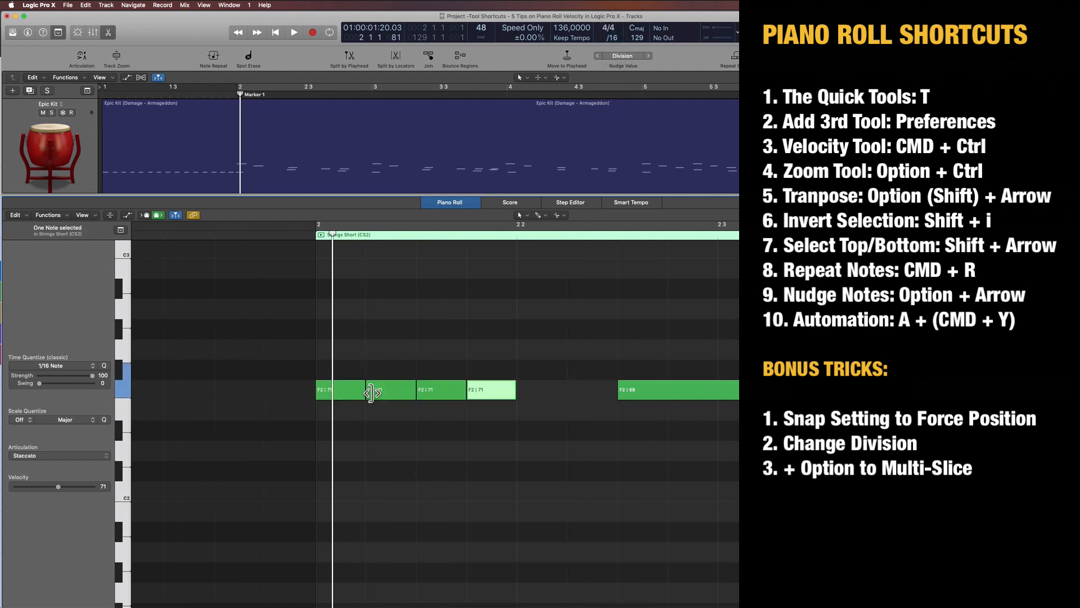
pyautogui.click(375, 394)
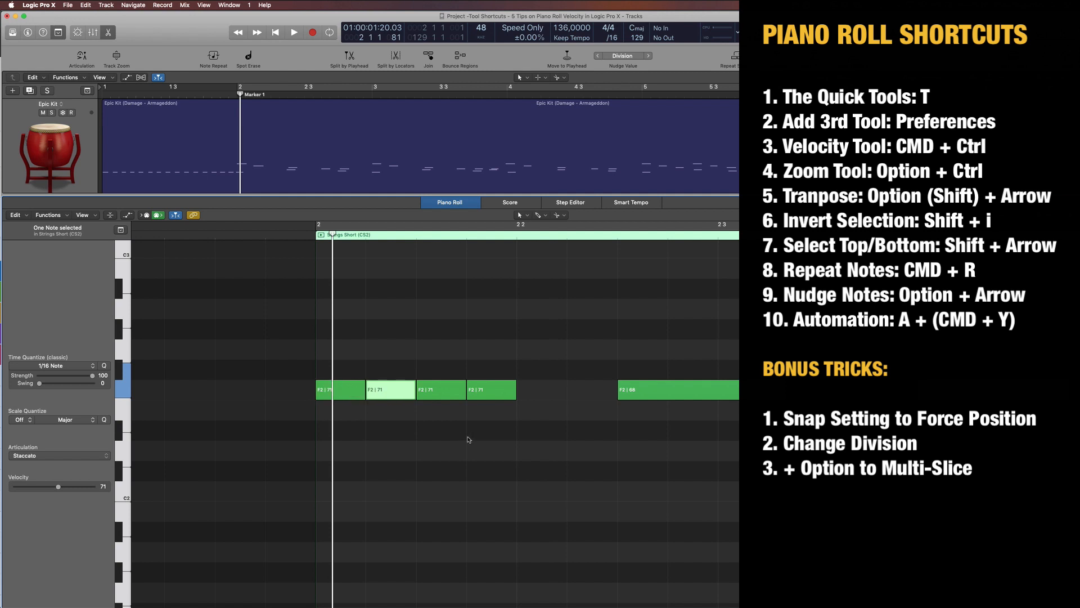
pyautogui.press('super+z')
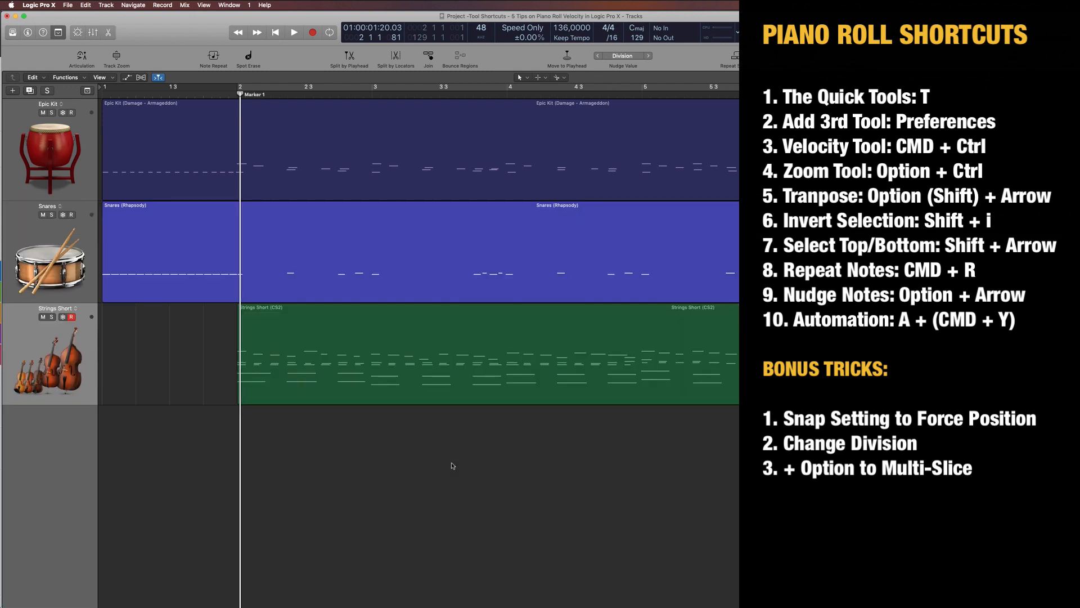
# Reopen the Piano Roll with all Strings Short notes in view and lengthen the first F1 note to end at beat 2 2
pyautogui.press('e')
pyautogui.press('super+a')
pyautogui.press('z')
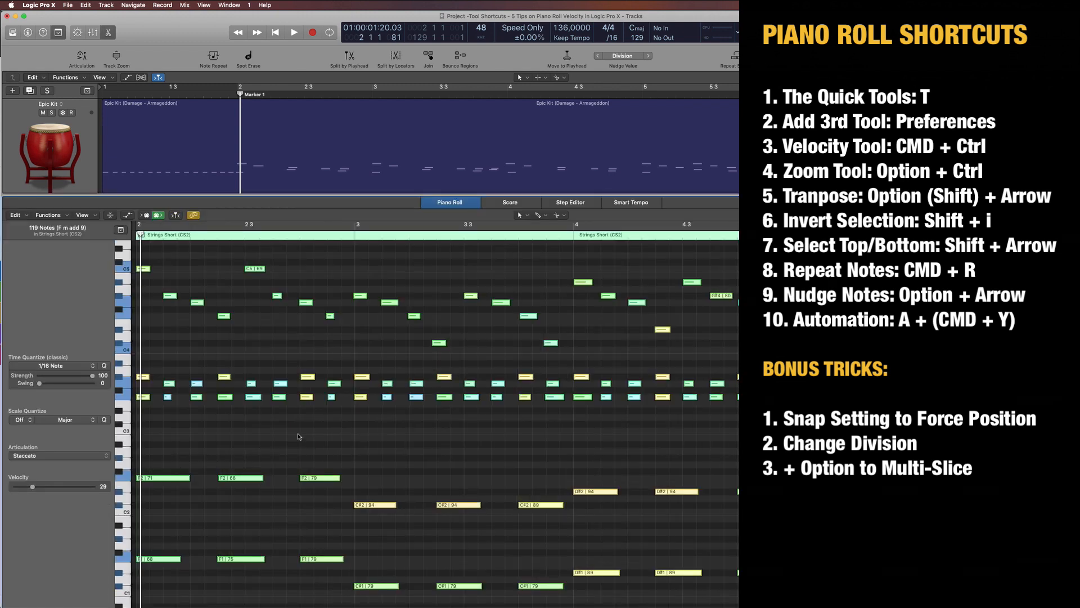
pyautogui.click(213, 451)
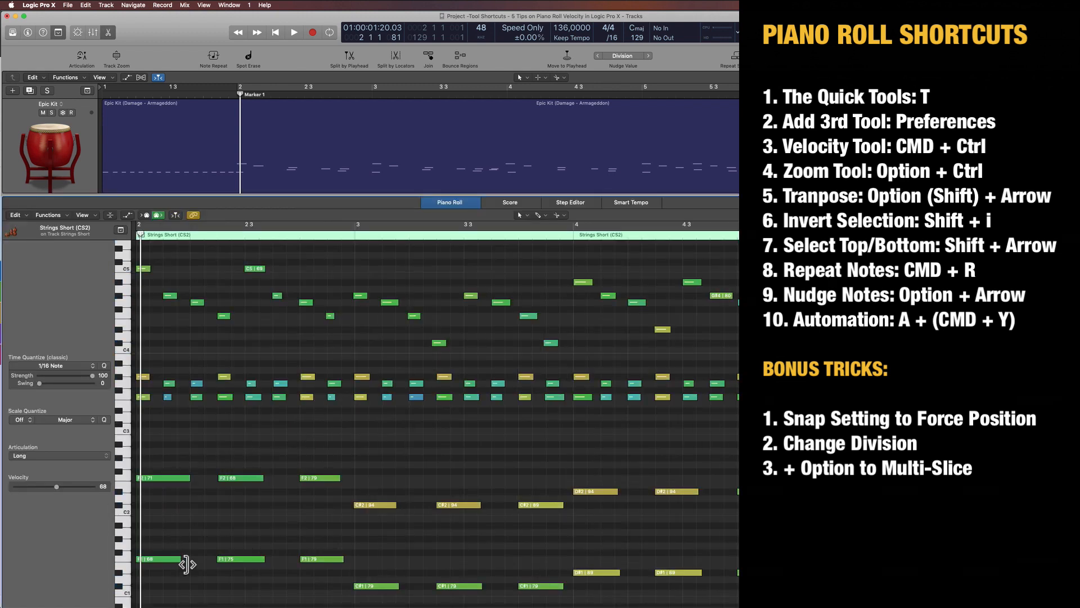
pyautogui.click(181, 559)
# Select the first F2 and F1 notes, multi-slice both together at the /16 division, then undo the slicing
pyautogui.moveTo(213, 454); pyautogui.dragTo(168, 593)
pyautogui.hscroll(-5, 254, 521)
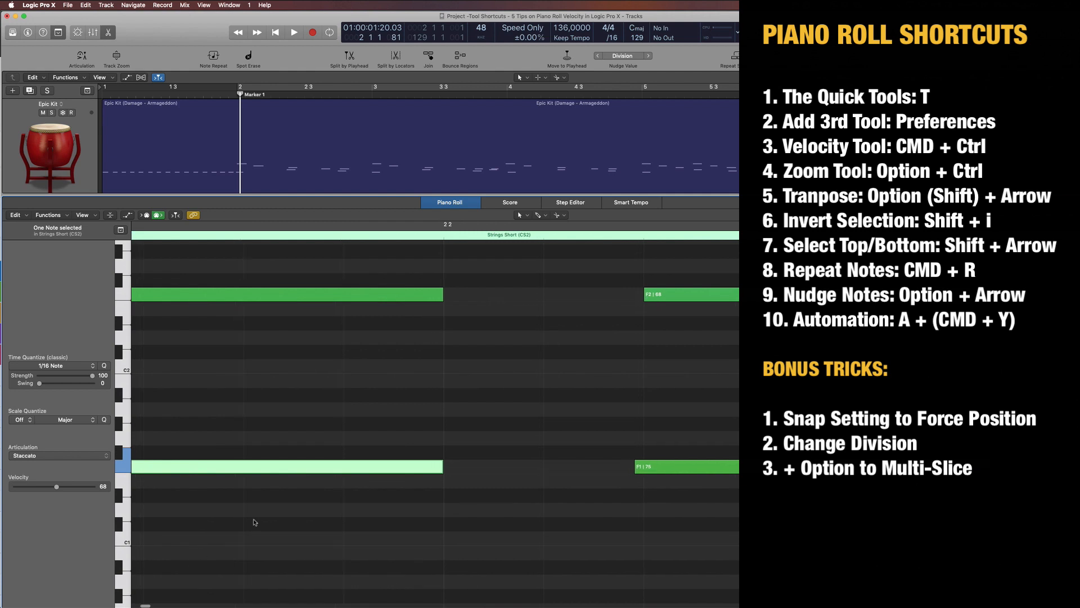
pyautogui.click(292, 366)
pyautogui.moveTo(317, 264); pyautogui.dragTo(361, 582)
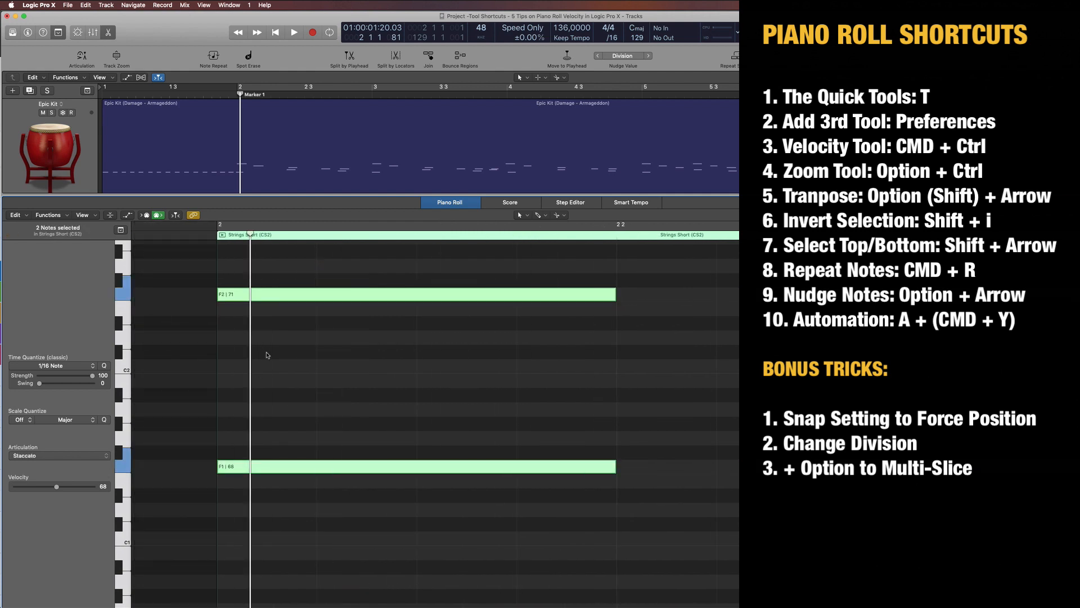
pyautogui.keyDown('alt'); pyautogui.click(316, 294); pyautogui.keyUp('alt')
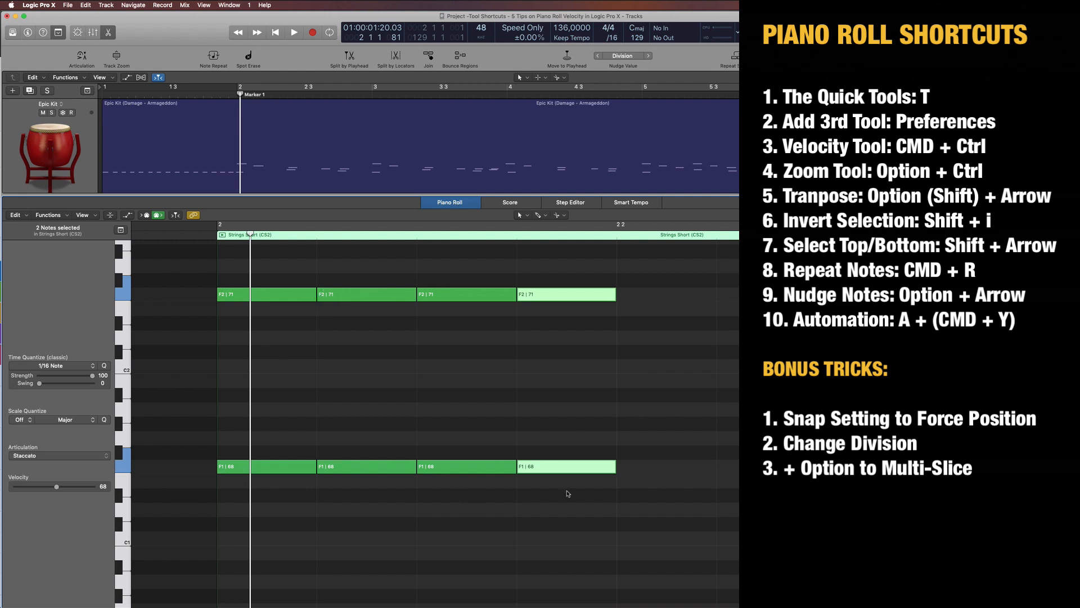
pyautogui.click(355, 405)
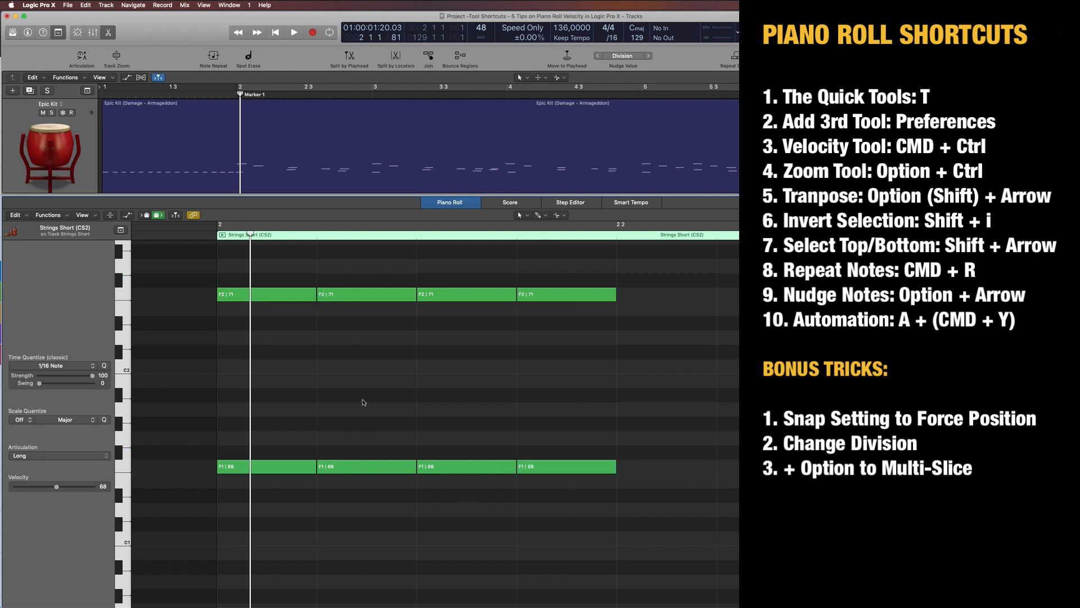
pyautogui.press('super+z')
pyautogui.click(460, 408)
# Close the Piano Roll, deselect the Strings Short region, and reopen that region in the Piano Roll
pyautogui.press('p')
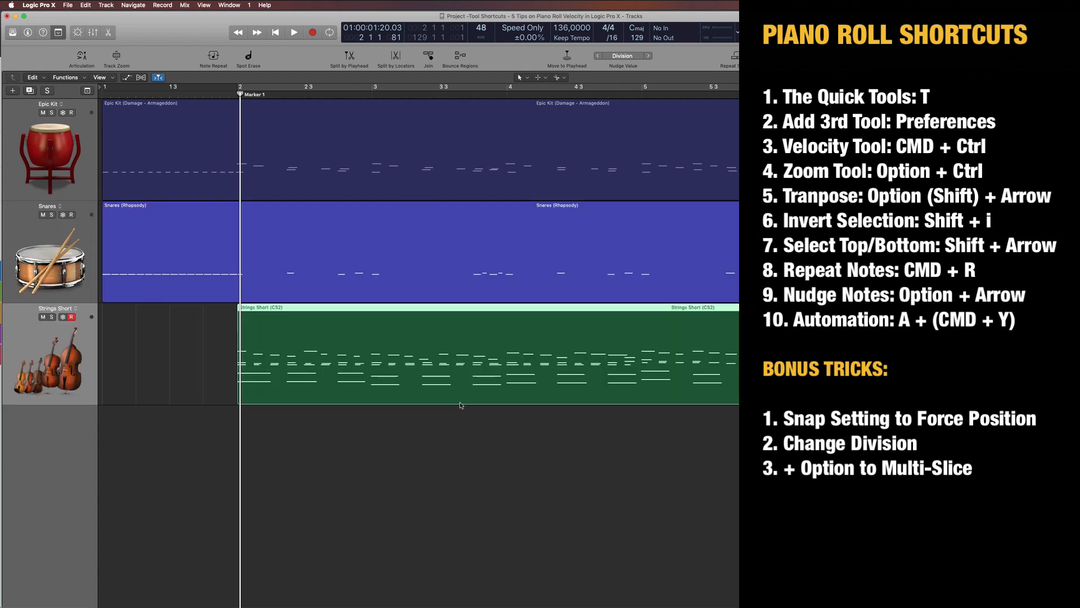
pyautogui.click(455, 507)
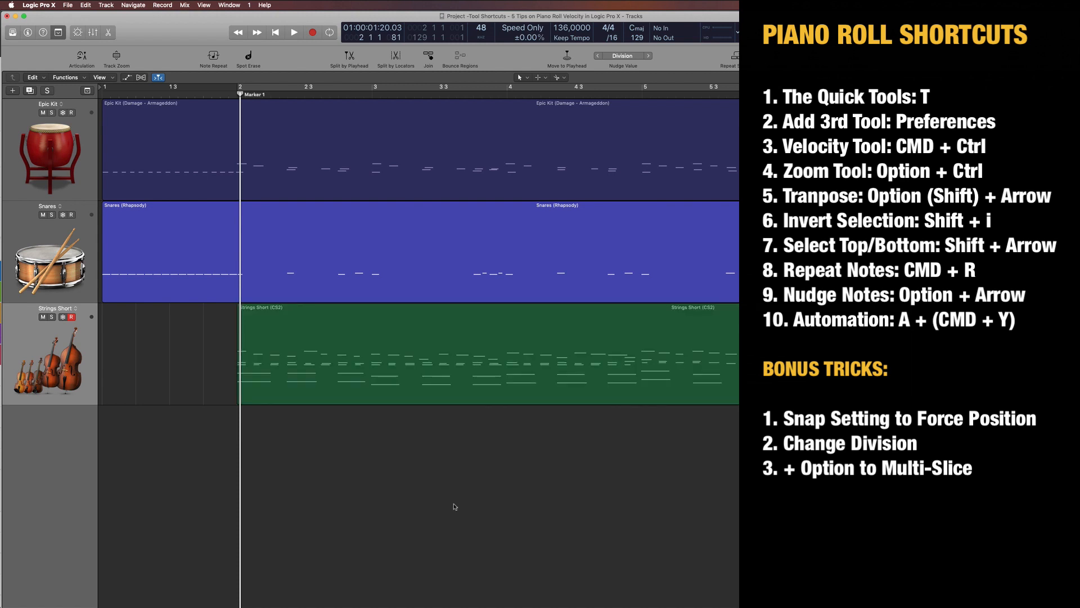
pyautogui.doubleClick(550, 362)
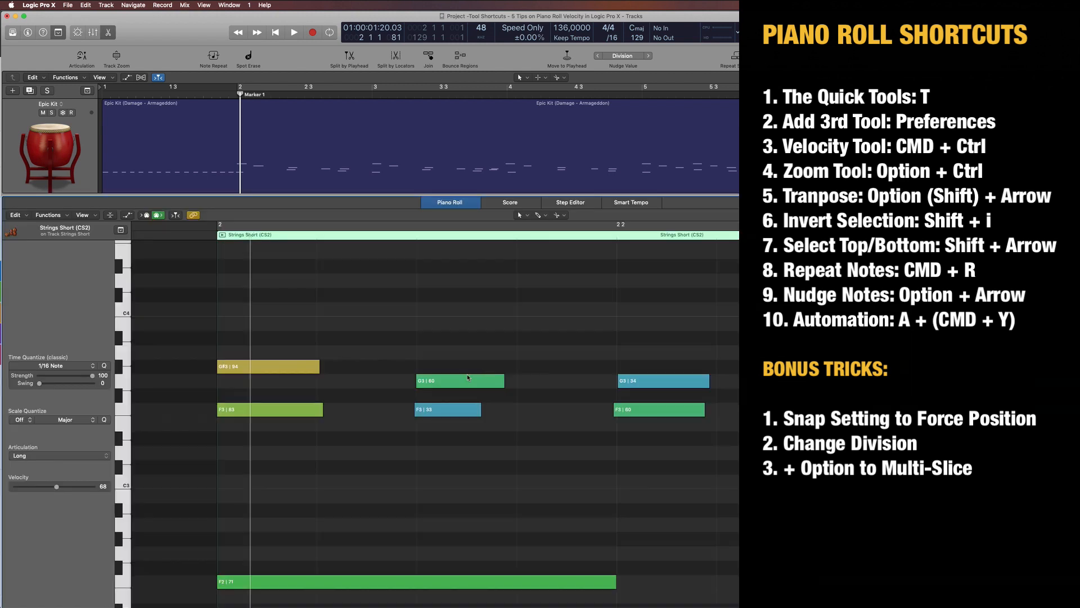